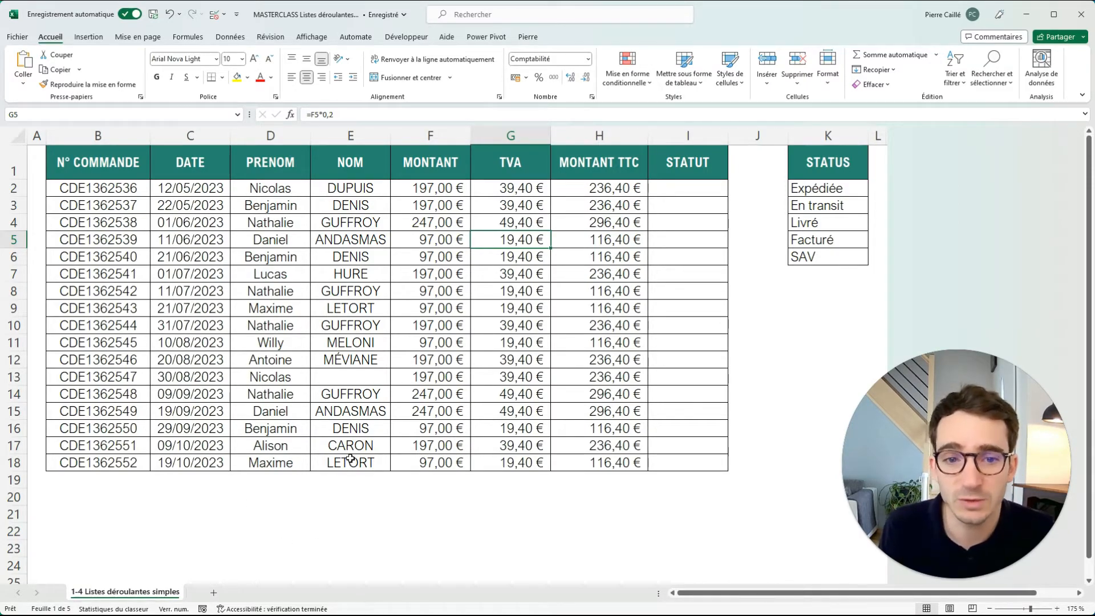
Review the order table's columns, the empty STATUT column and the list of statuses in K2:K6.
left_click(336, 498)
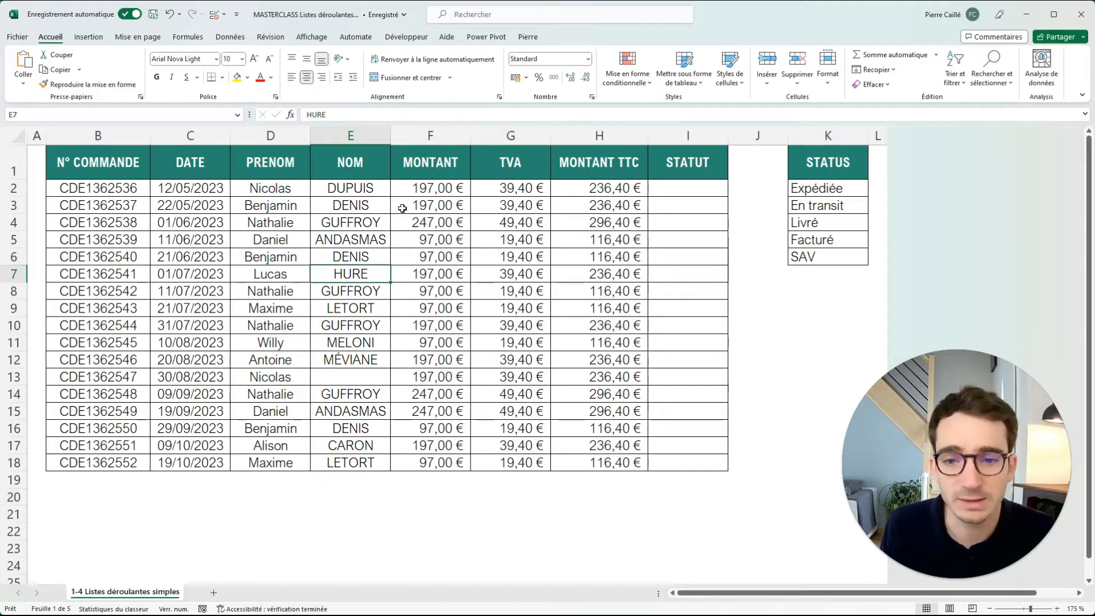
left_click_drag(127, 171, 117, 288)
left_click(212, 238)
left_click_drag(370, 207, 268, 240)
left_click_drag(528, 222, 603, 222)
left_click_drag(688, 188, 687, 463)
left_click_drag(845, 182, 826, 256)
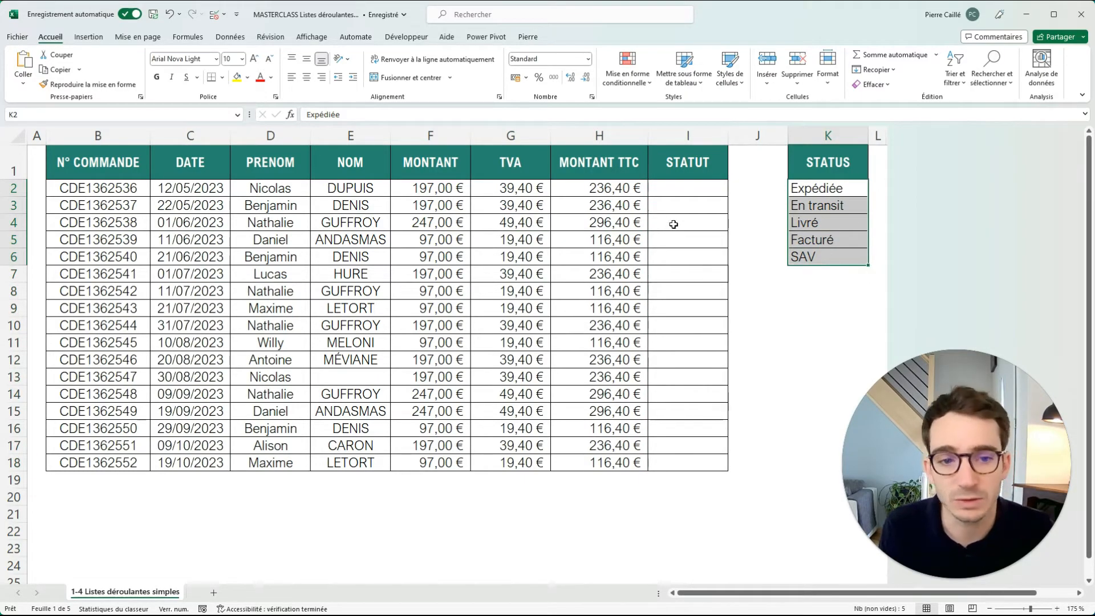
left_click(699, 186)
type("E")
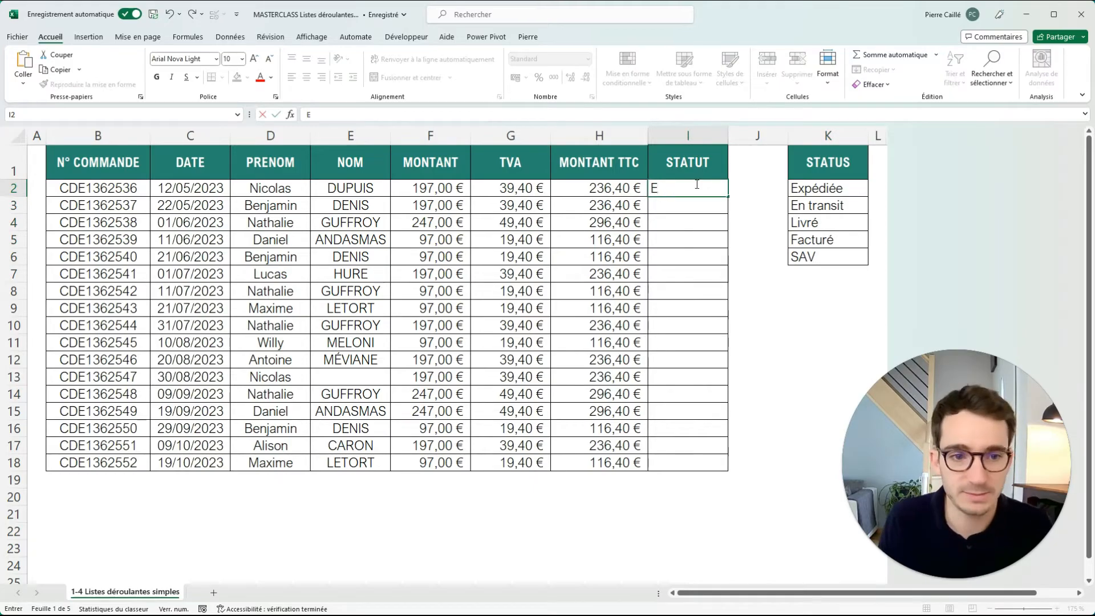
type("n transit")
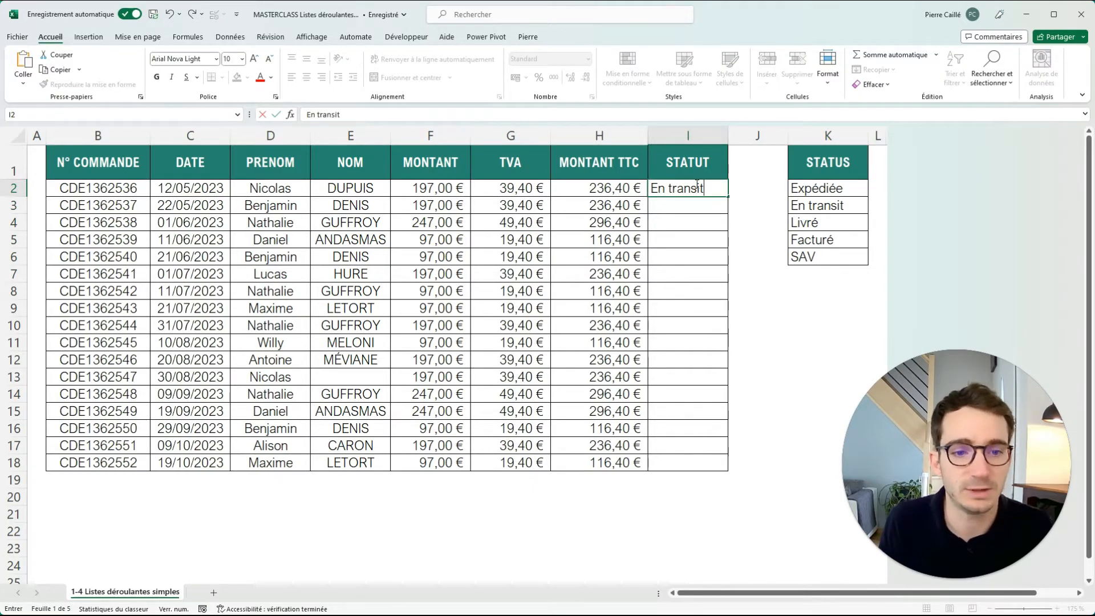
key("Escape")
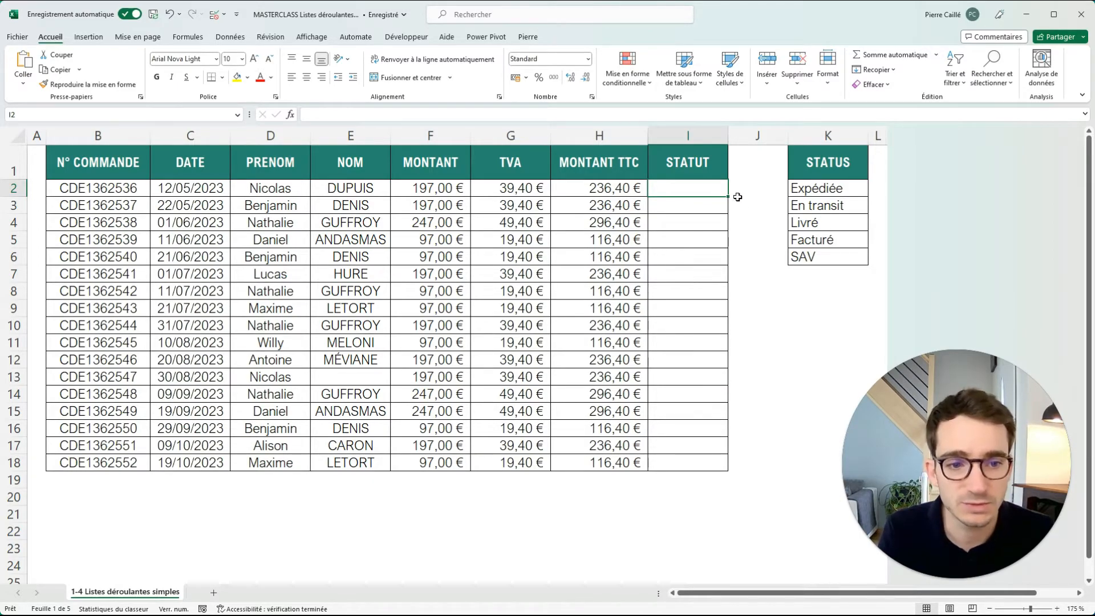
Open the data validation settings for the STATUT cells I2:I18.
left_click_drag(697, 190, 688, 459)
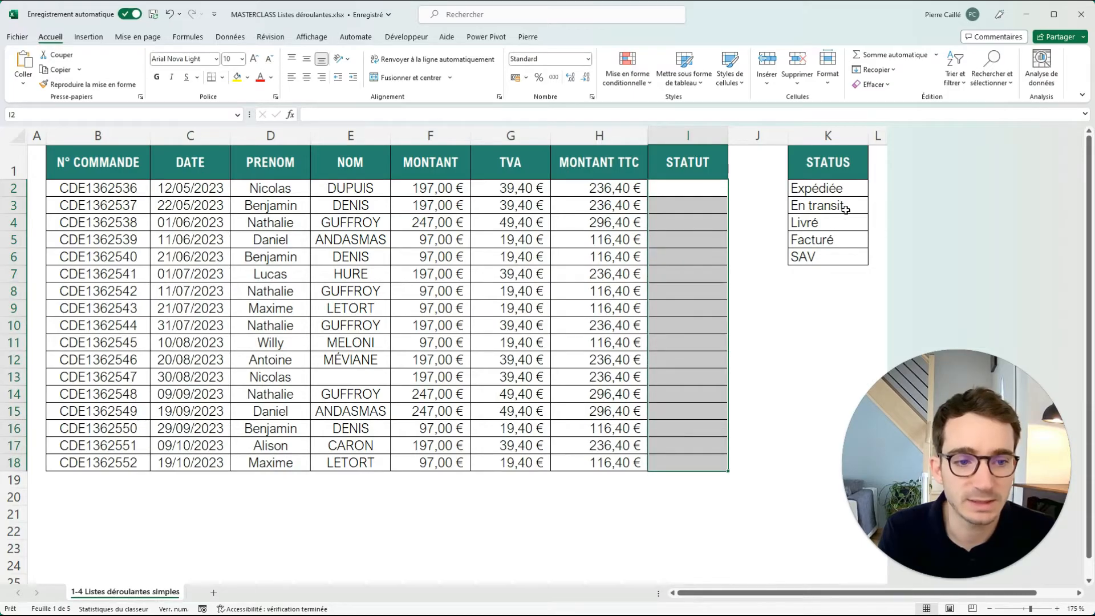
left_click(220, 40)
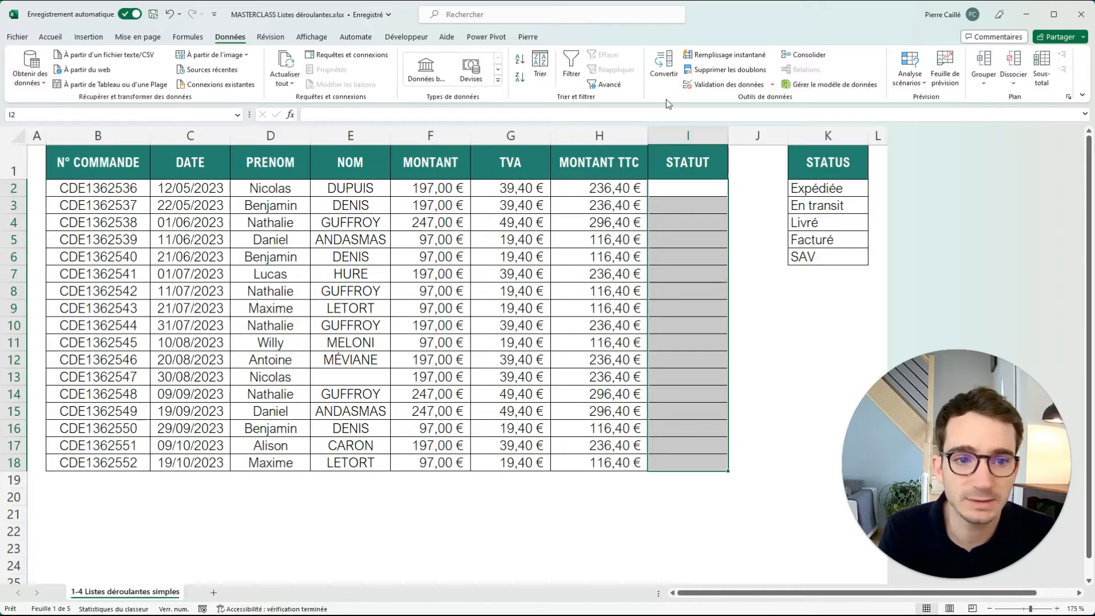
left_click(773, 86)
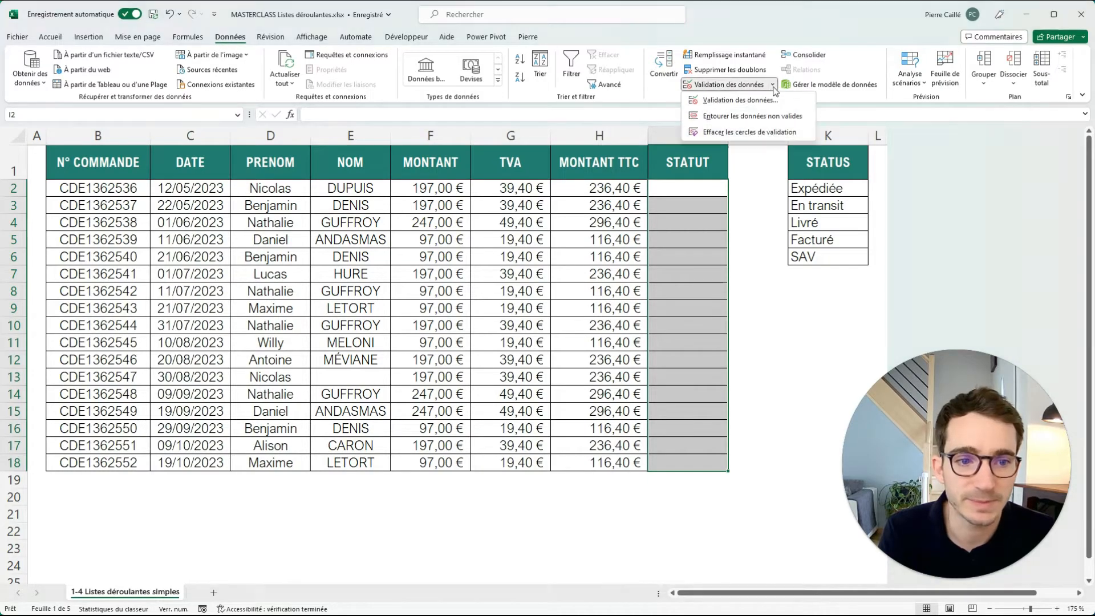
left_click(743, 101)
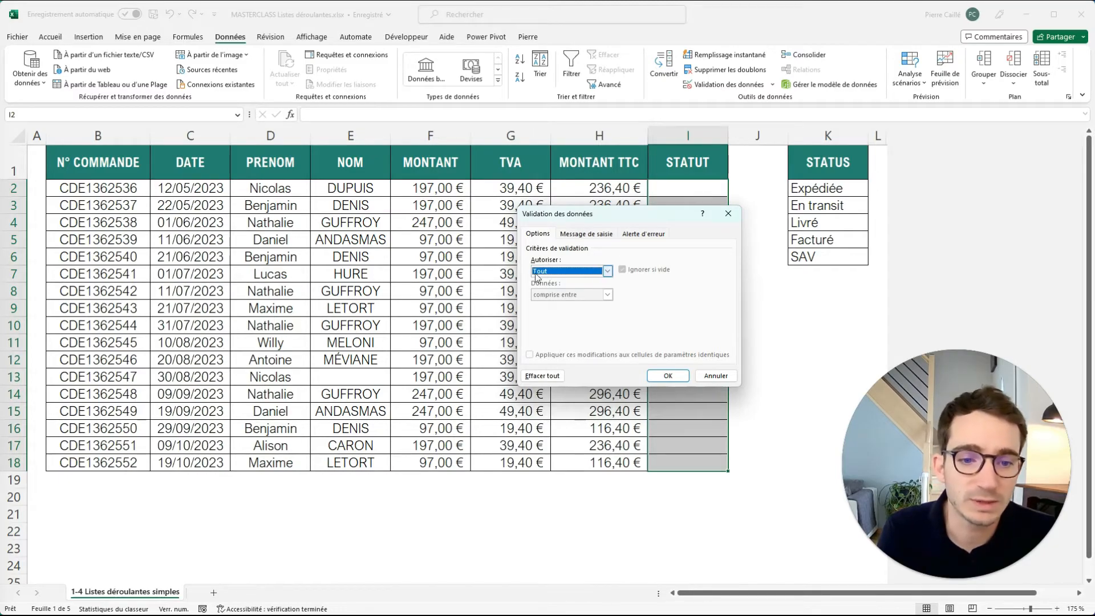
Try the Heure validation criterion and examine its comparison operators.
left_click(608, 272)
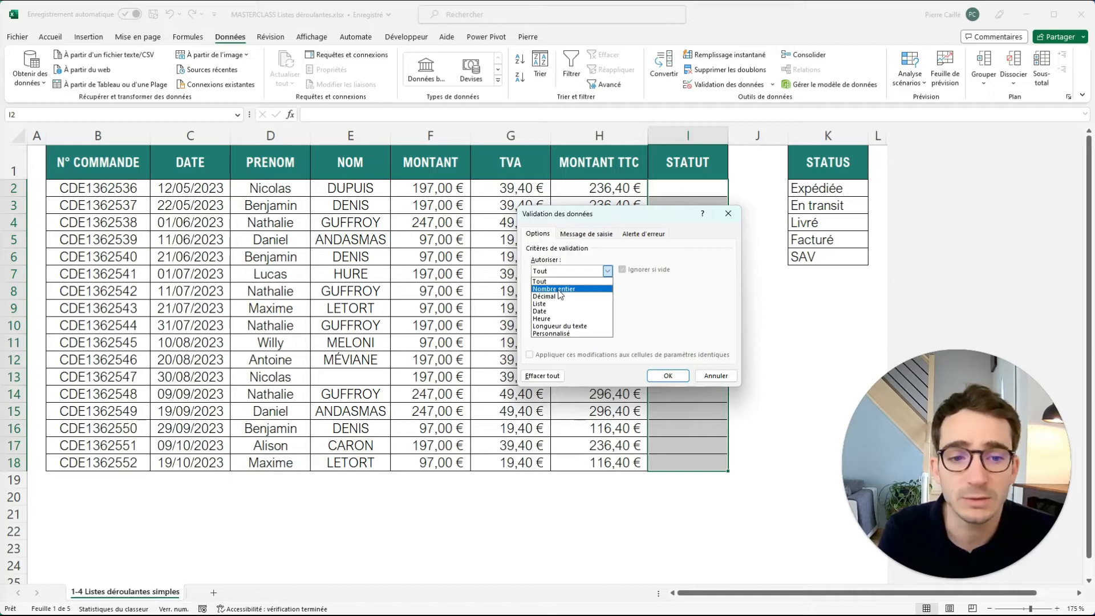
left_click(593, 319)
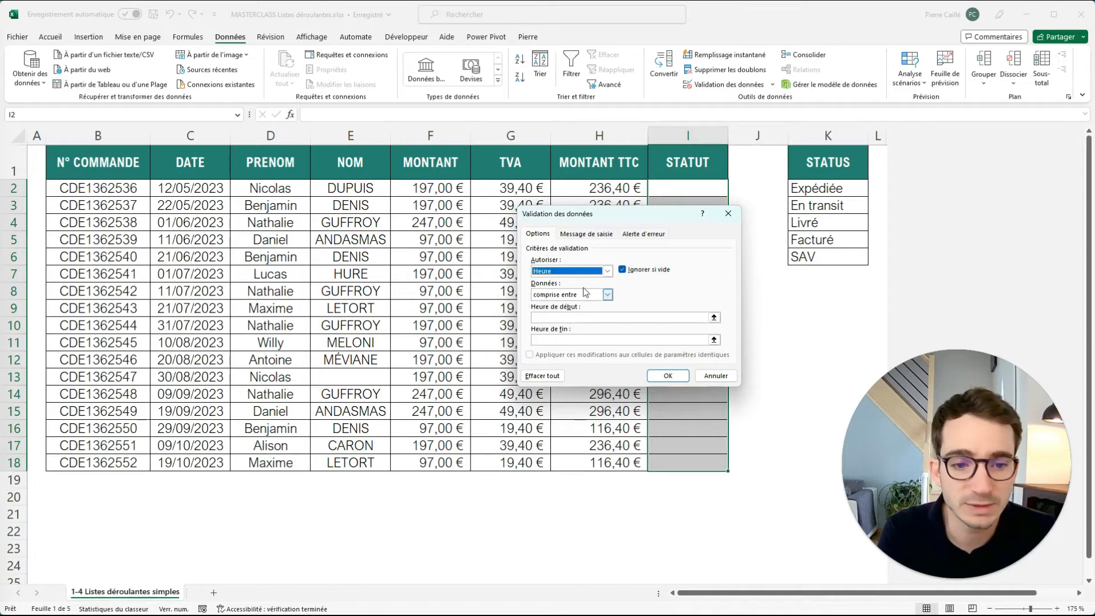
left_click(608, 294)
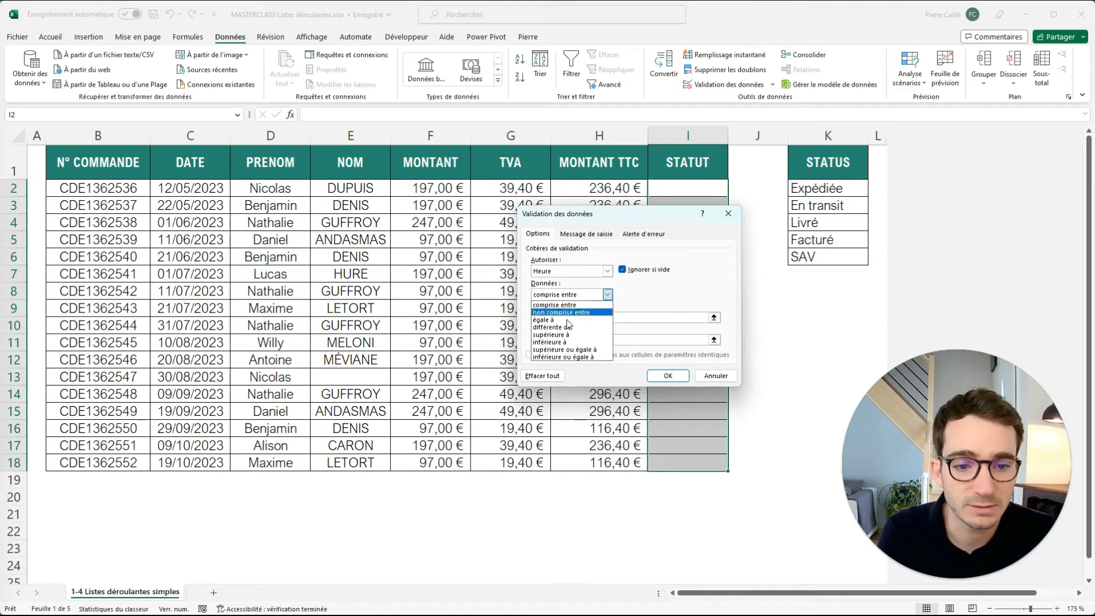
left_click(638, 283)
Restrict I2:I18 to a Liste validation with the source "Expédiée;EN transit;Livré" and apply it.
left_click(608, 271)
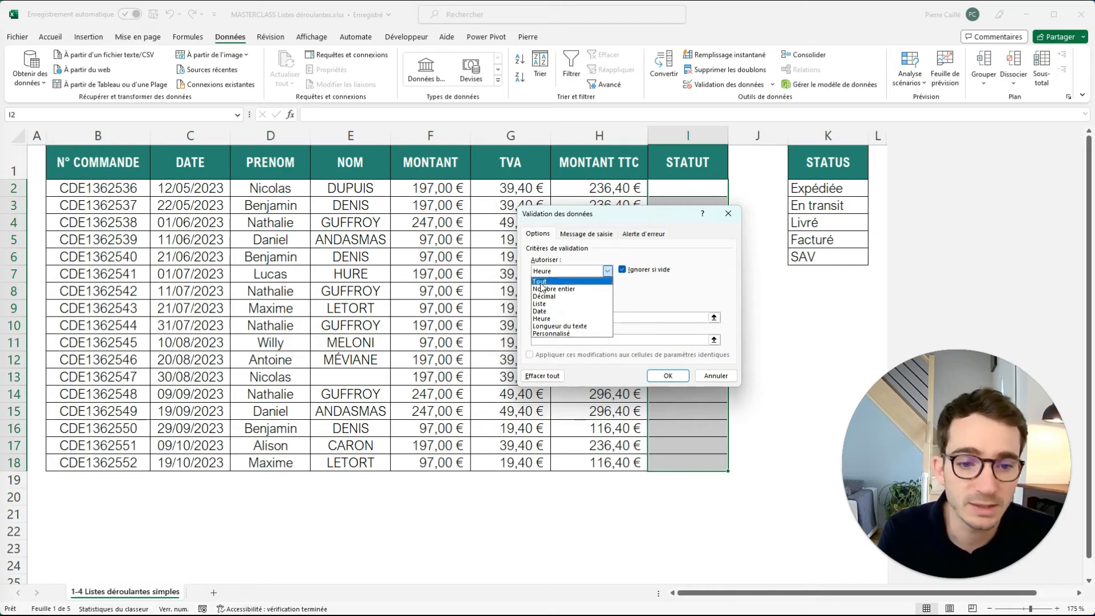
left_click(537, 306)
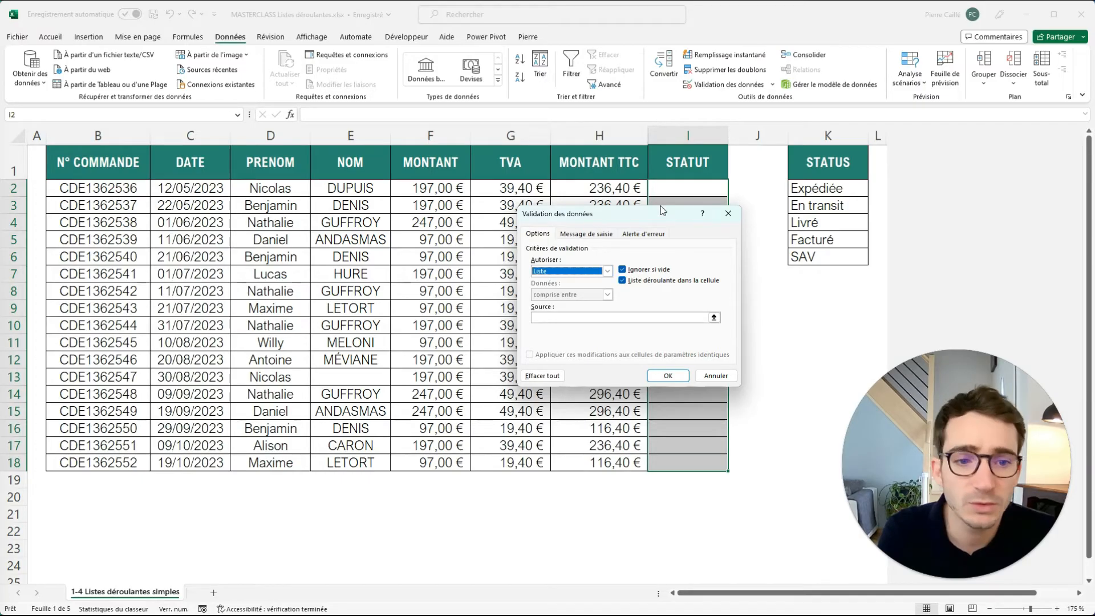
left_click(629, 272)
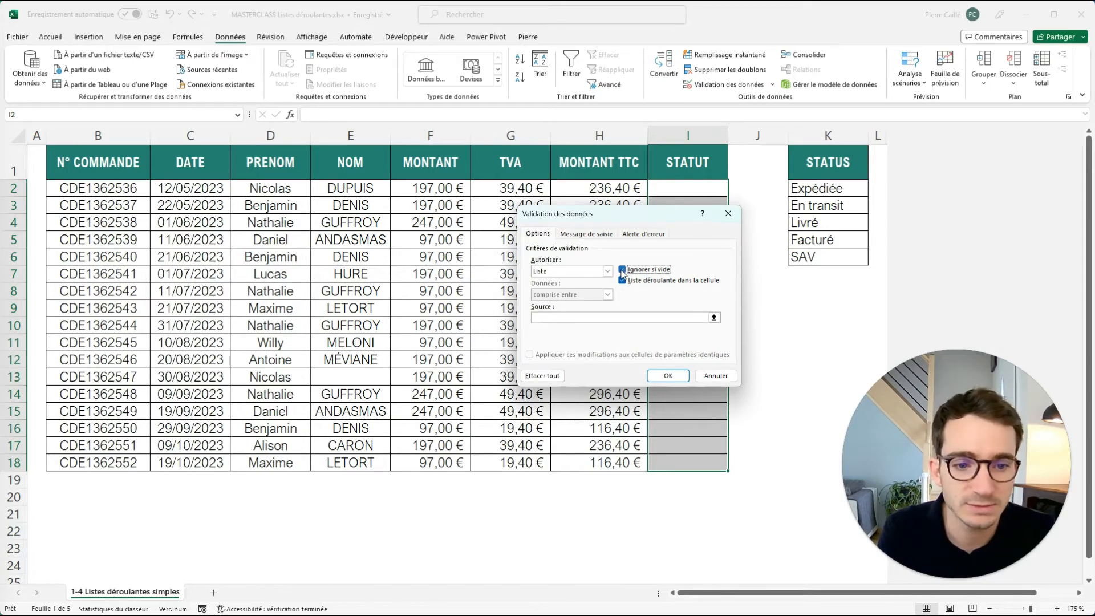
left_click(546, 315)
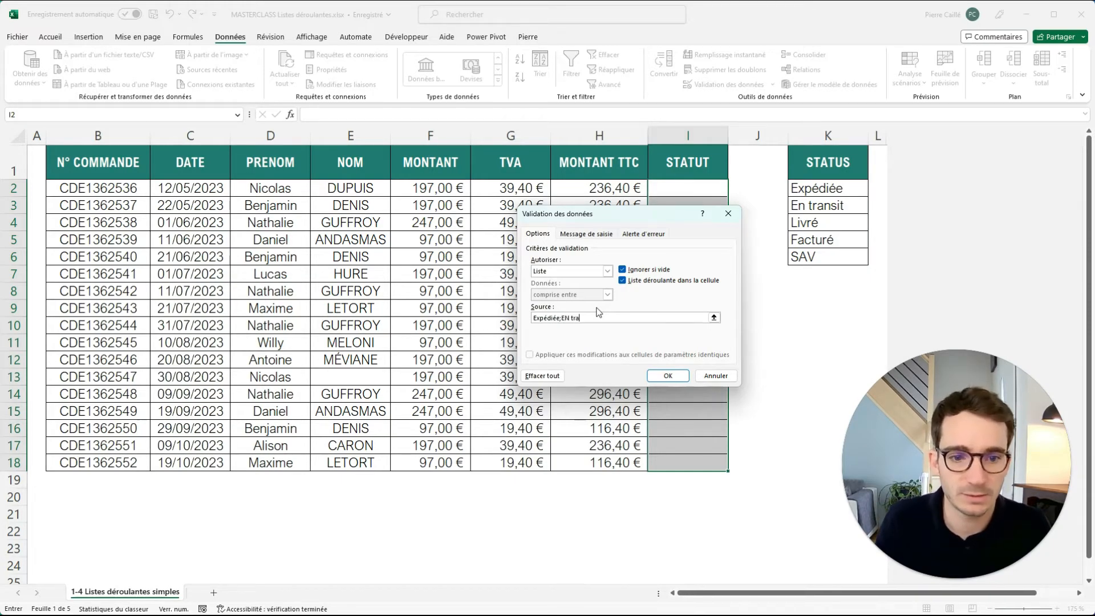
type("vré")
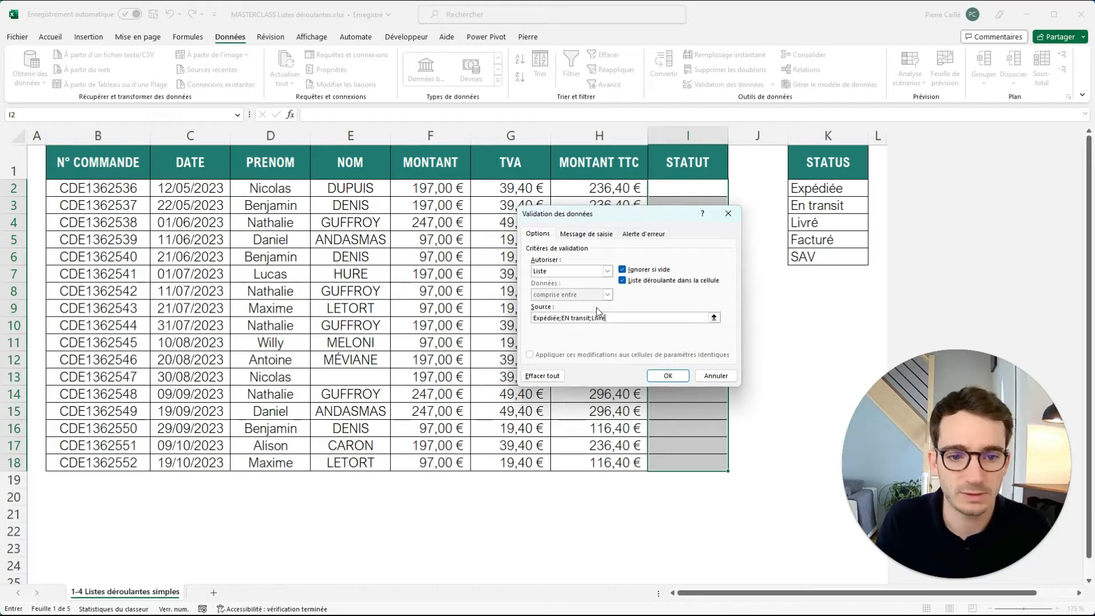
left_click(667, 375)
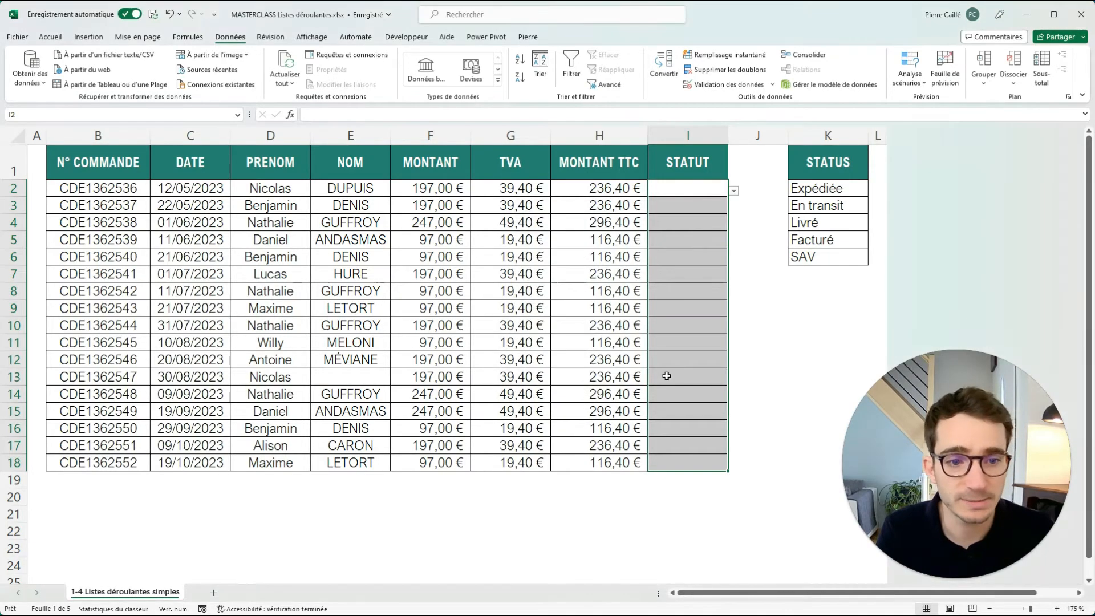
Check the drop-down list in several STATUT cells, such as I2, I9 and I8.
left_click(739, 184)
left_click(709, 271)
left_click(707, 313)
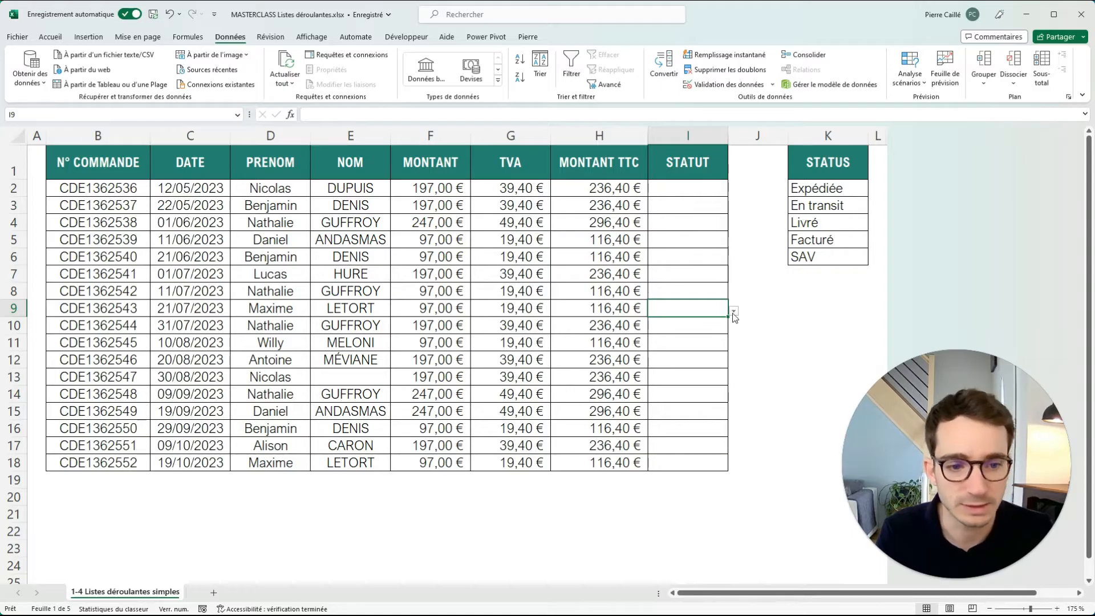
left_click(716, 289)
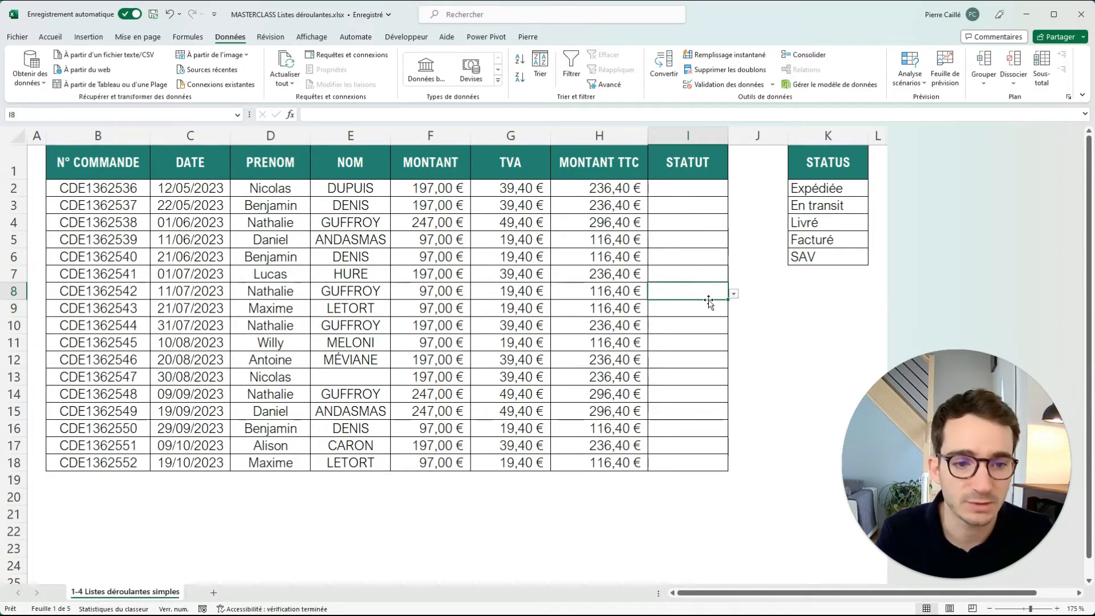
left_click(734, 295)
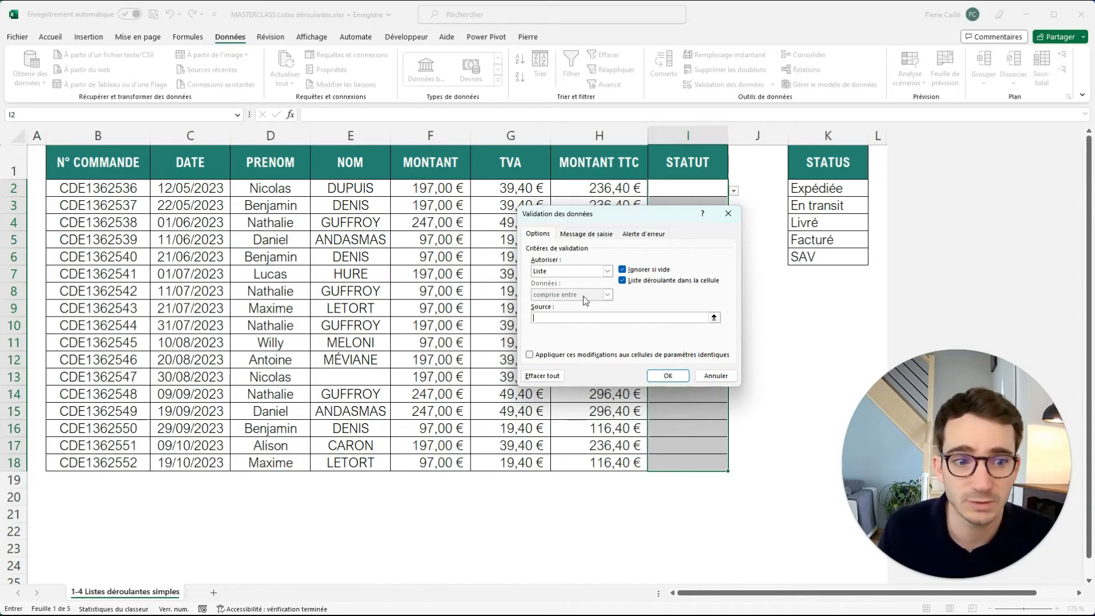
Set the validation list's source for I2:I18 to =$K$2:$K$6, apply it and check the drop-down in I2.
left_click(714, 318)
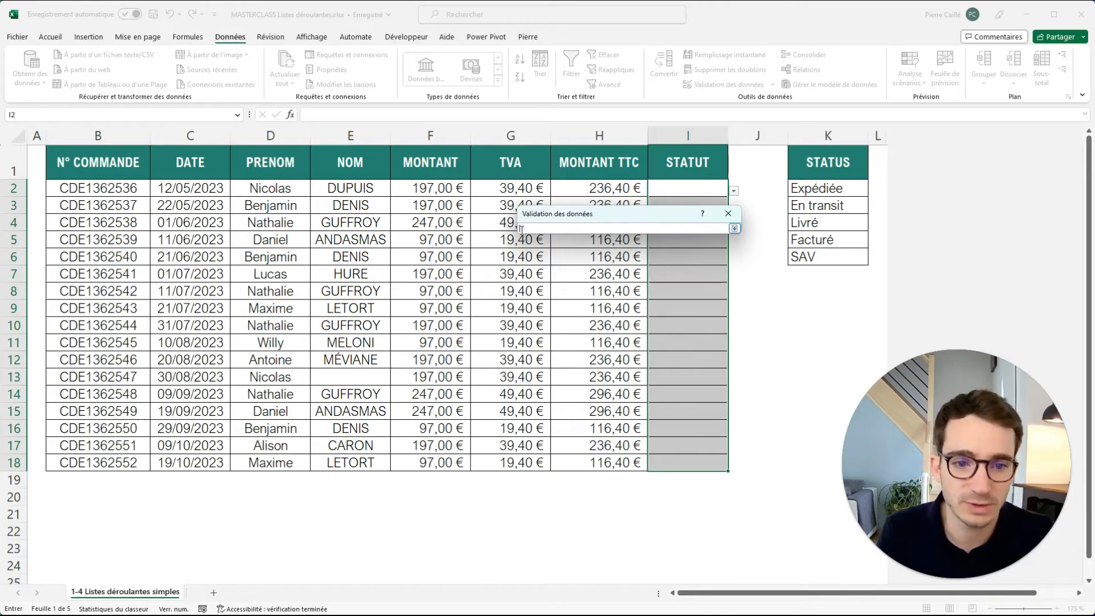
left_click_drag(801, 195, 799, 255)
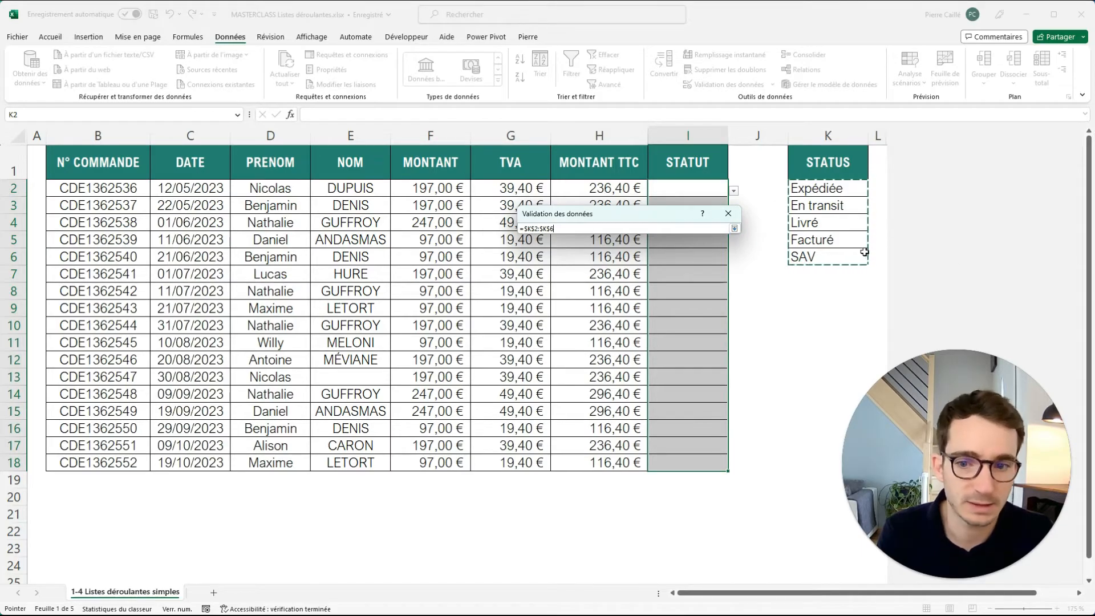
left_click(735, 228)
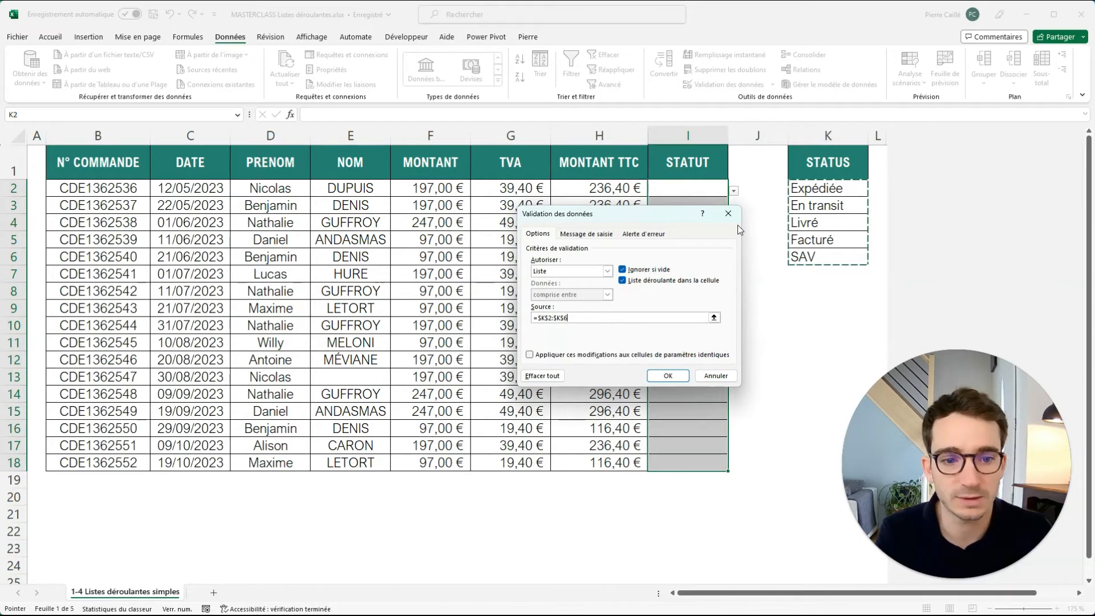
left_click(663, 377)
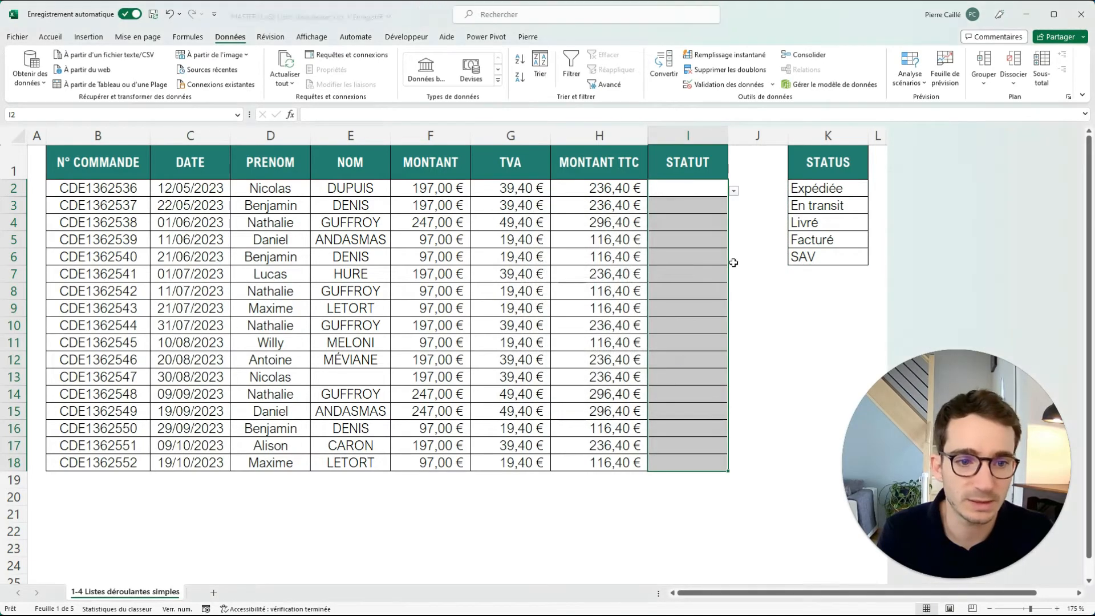
left_click(734, 192)
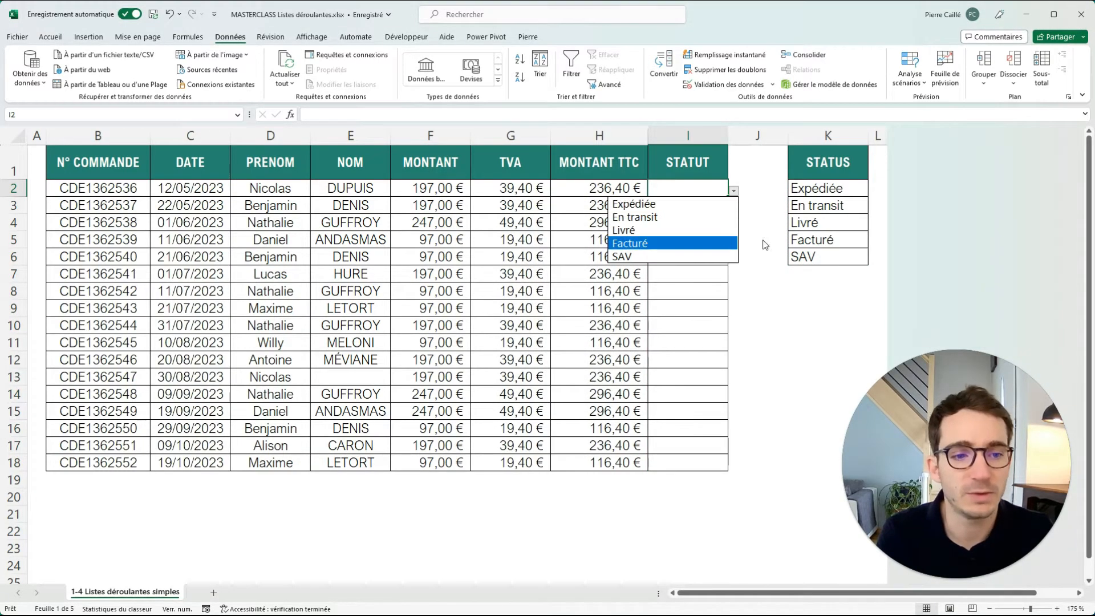
key("Escape")
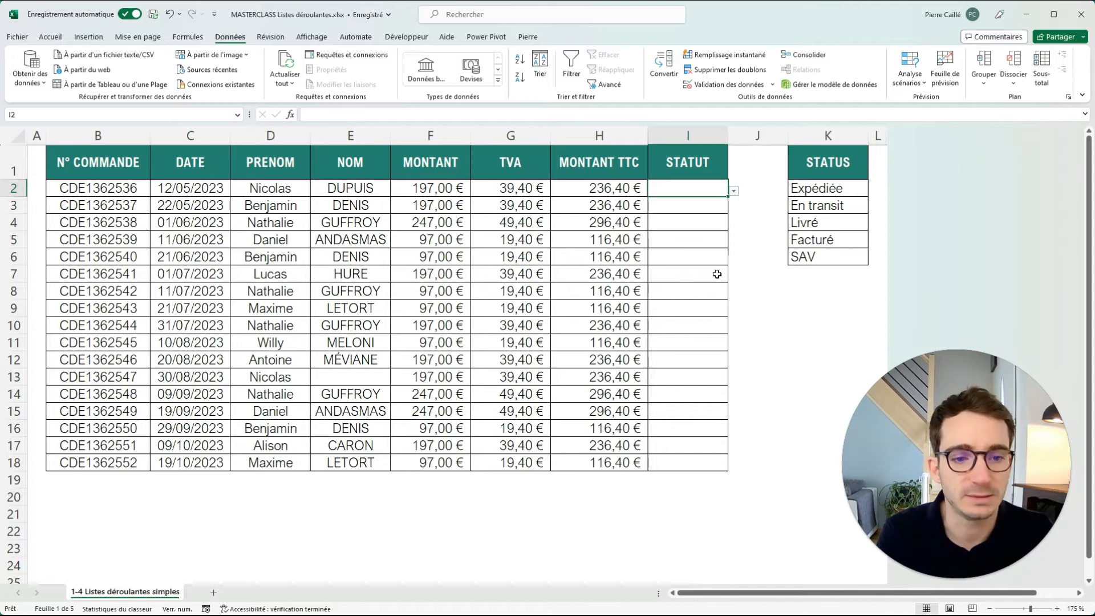
Change the status in K4 to Livrée and in K5 to Facturée, and check the drop-down list in I3.
double_click(825, 227)
type("e")
double_click(854, 244)
type("e")
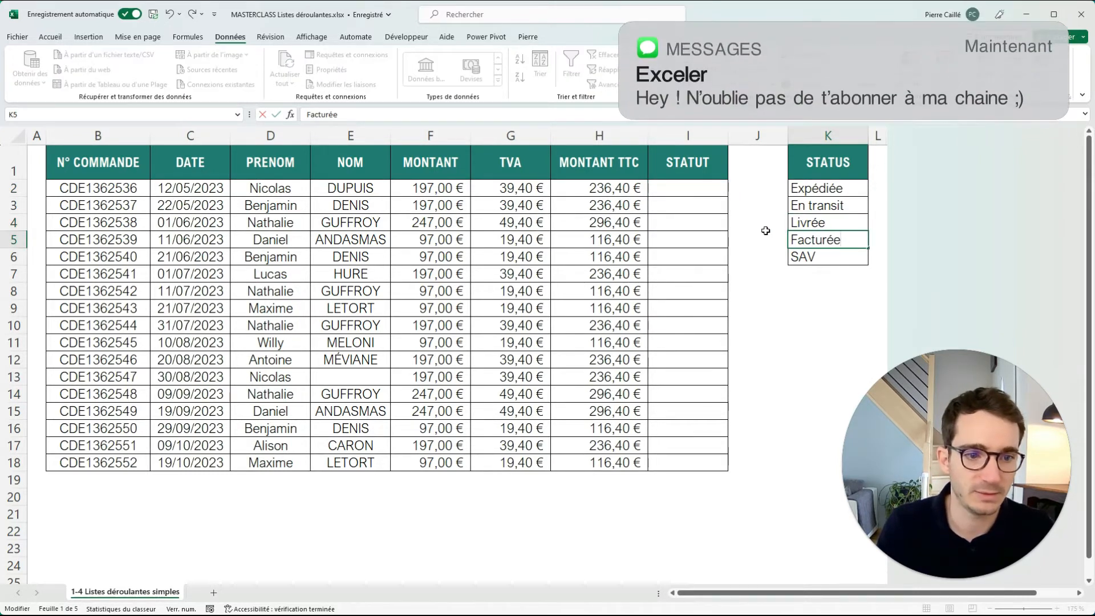
left_click(716, 208)
left_click(734, 209)
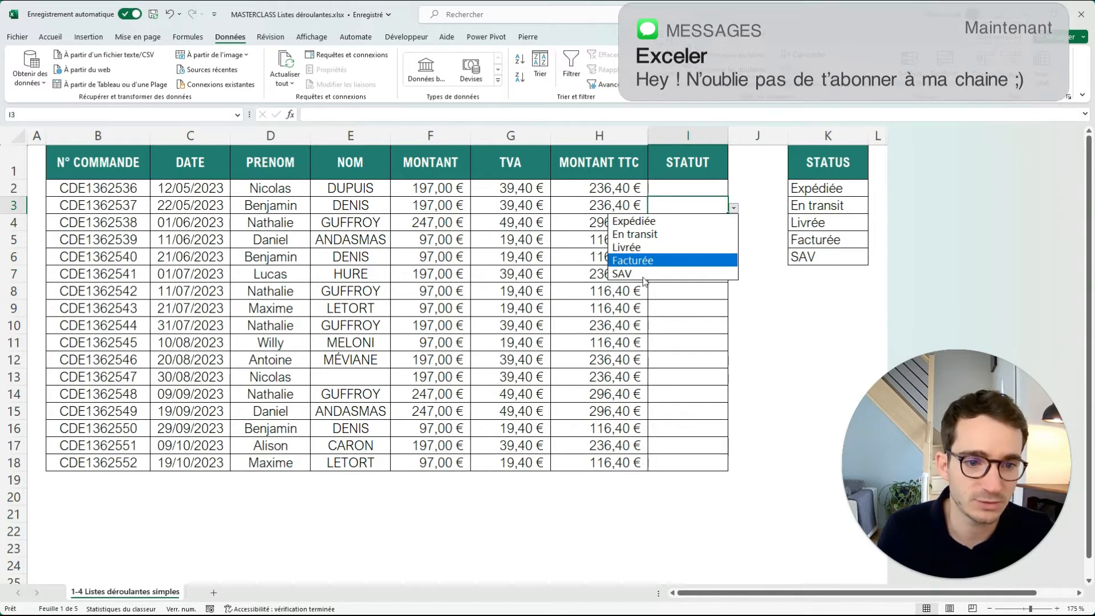
left_click(758, 291)
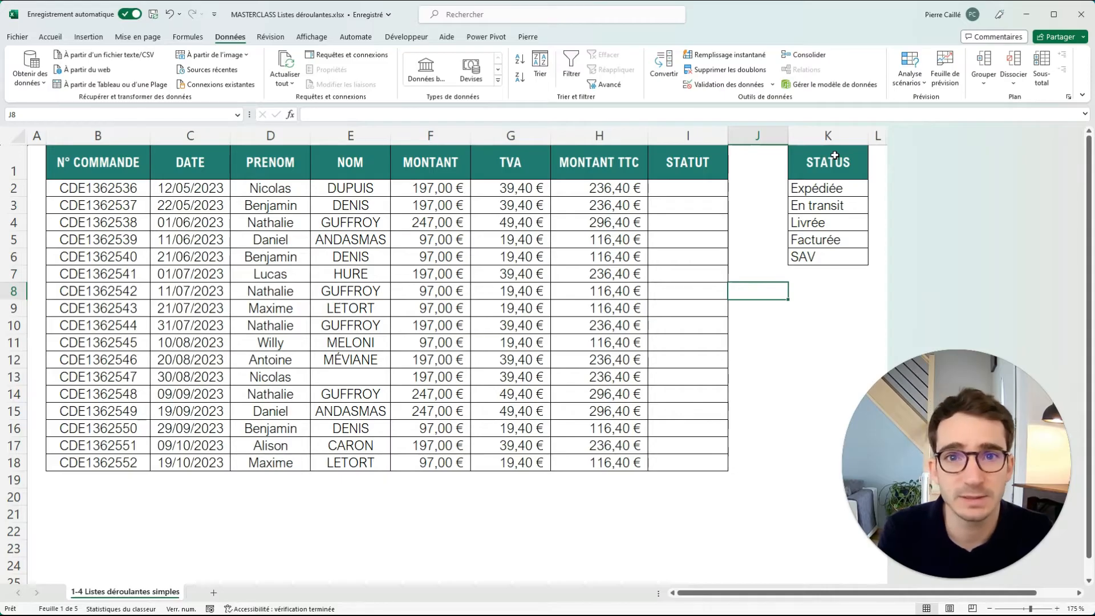
left_click(875, 136)
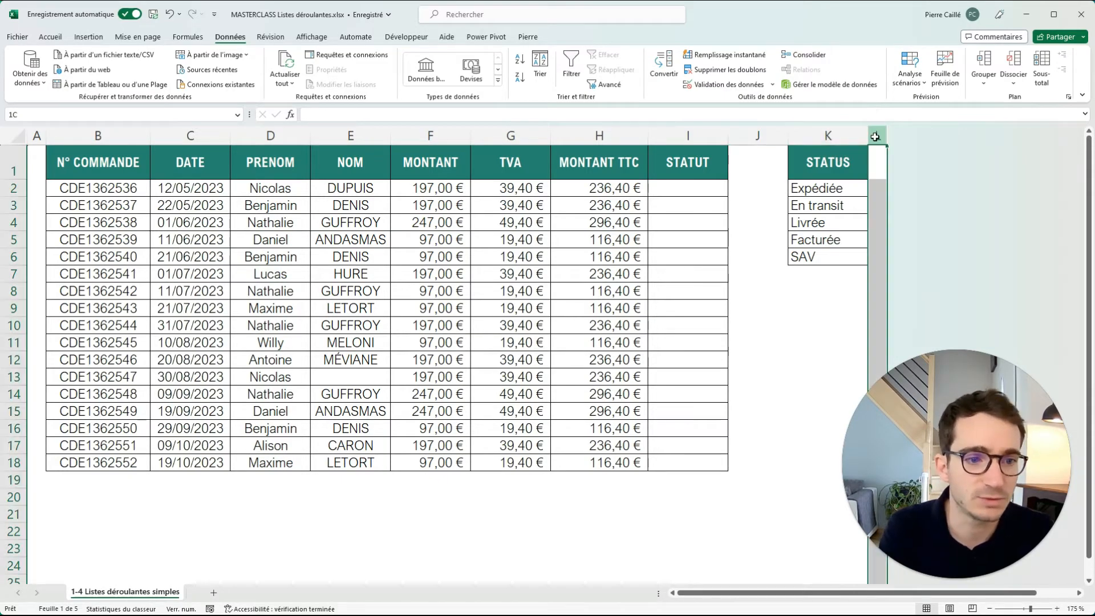
left_click(827, 185)
left_click_drag(824, 188, 816, 255)
left_click_drag(827, 164, 810, 252)
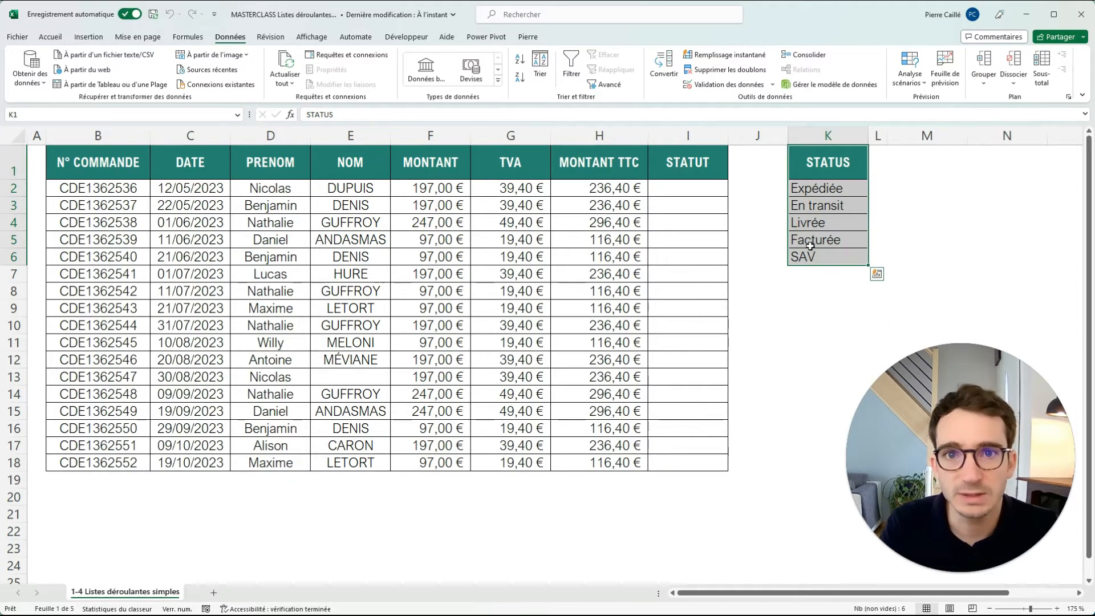
left_click(823, 205)
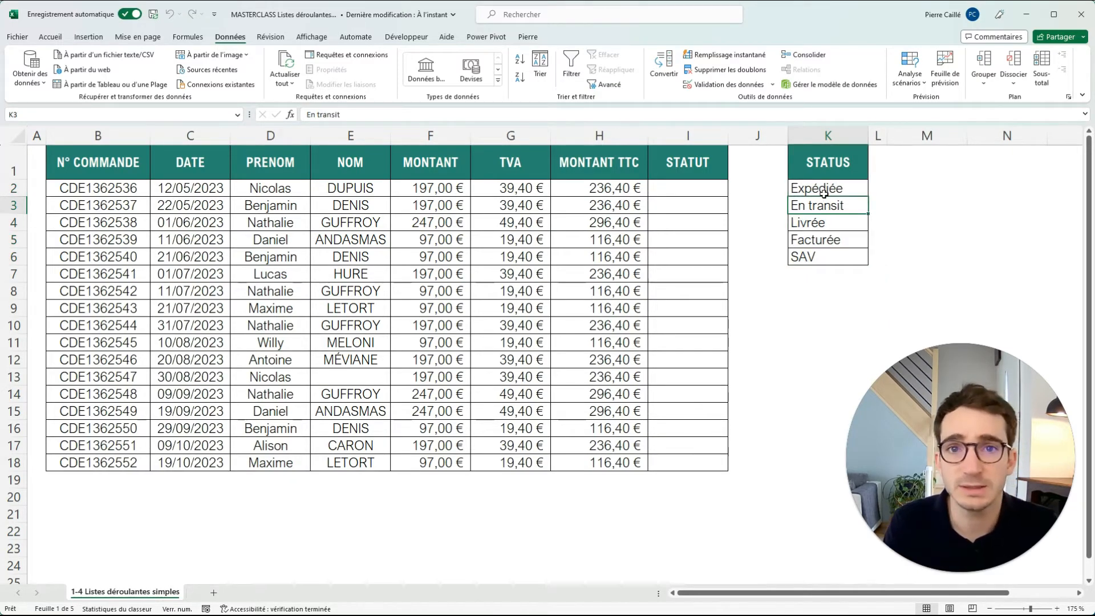
Copy the statuses in K2:K6 and paste them transposed into row 1 starting at M1.
left_click_drag(831, 186, 812, 244)
key("ctrl+c")
left_click(927, 166)
right_click(928, 169)
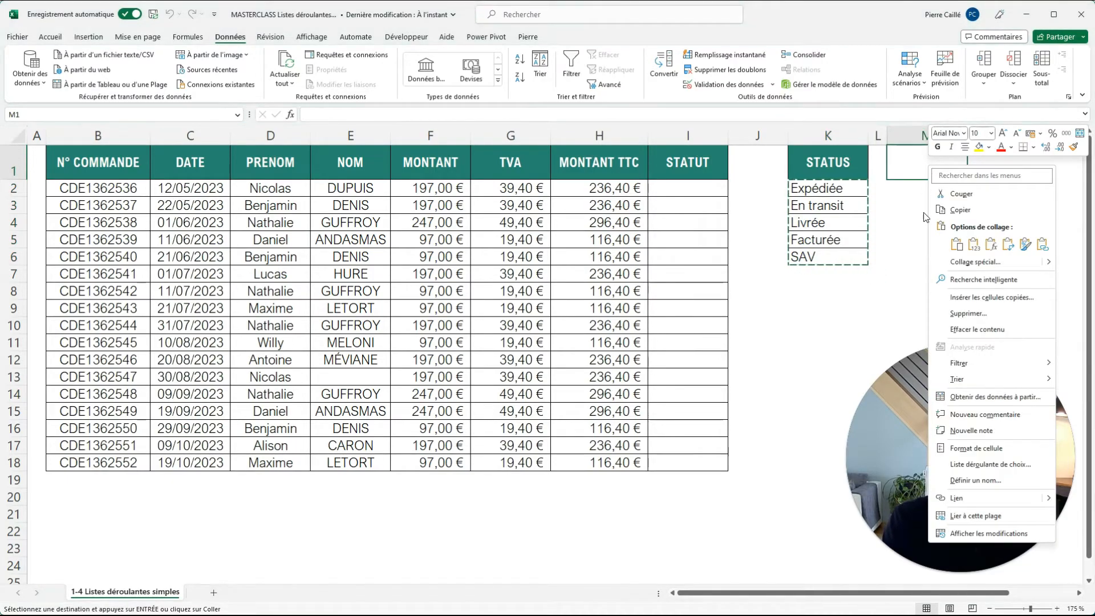
left_click(1008, 246)
left_click(927, 222)
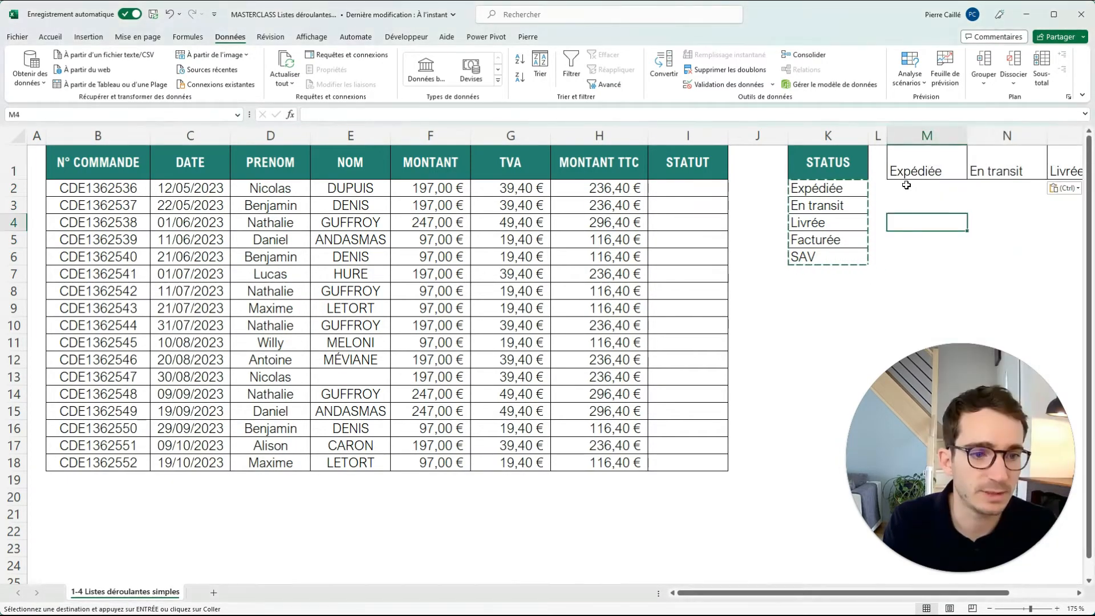
Copy the formatting of the STATUS header in K1 onto the transposed statuses in M1:Q1.
left_click(828, 163)
left_click(50, 37)
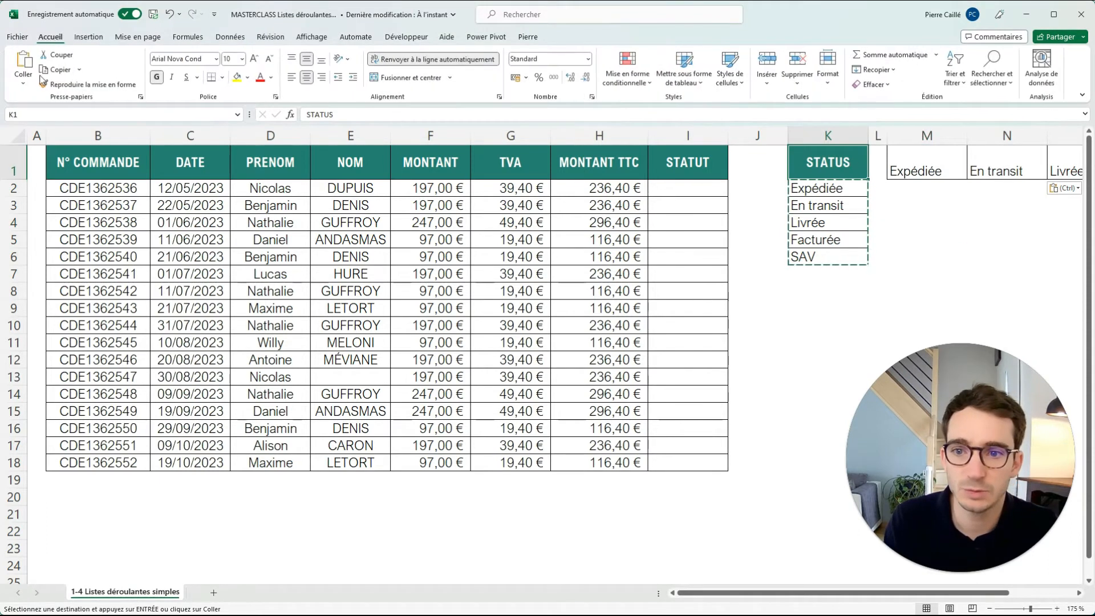
left_click(89, 84)
mouse_move(913, 170)
left_mouse_down()
mouse_move(893, 169)
mouse_move(1051, 166)
left_mouse_up()
left_click(804, 222)
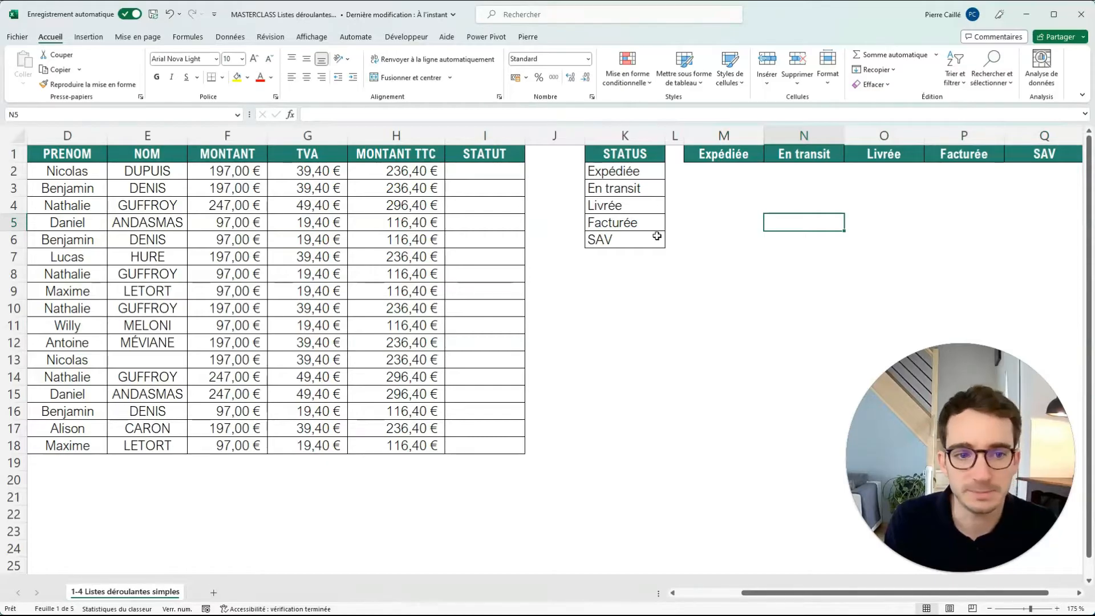
left_click_drag(716, 172, 1028, 251)
left_click(1026, 224)
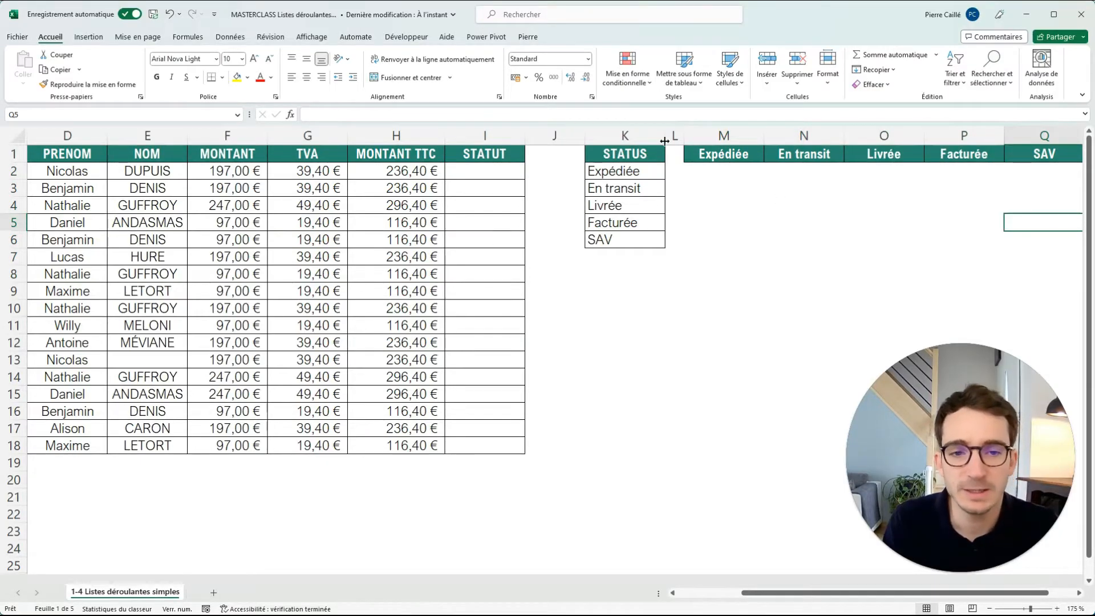
Set the validation list's source for I2:I18 to =$M$1:$Q$1, apply it and check the drop-down list in I3.
left_click_drag(494, 170, 491, 446)
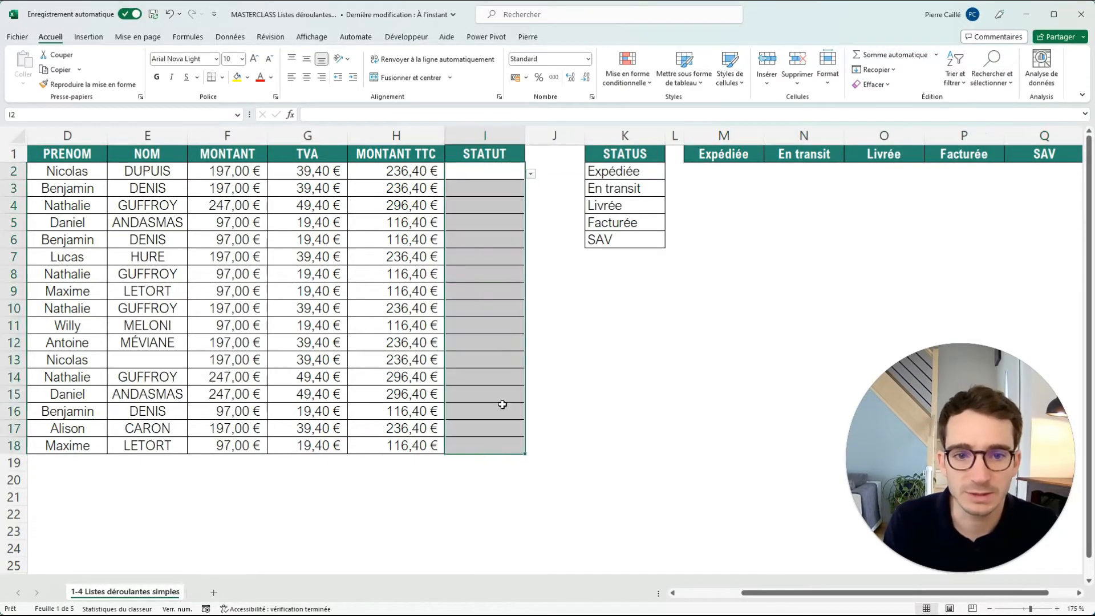
left_click(227, 38)
left_click(726, 84)
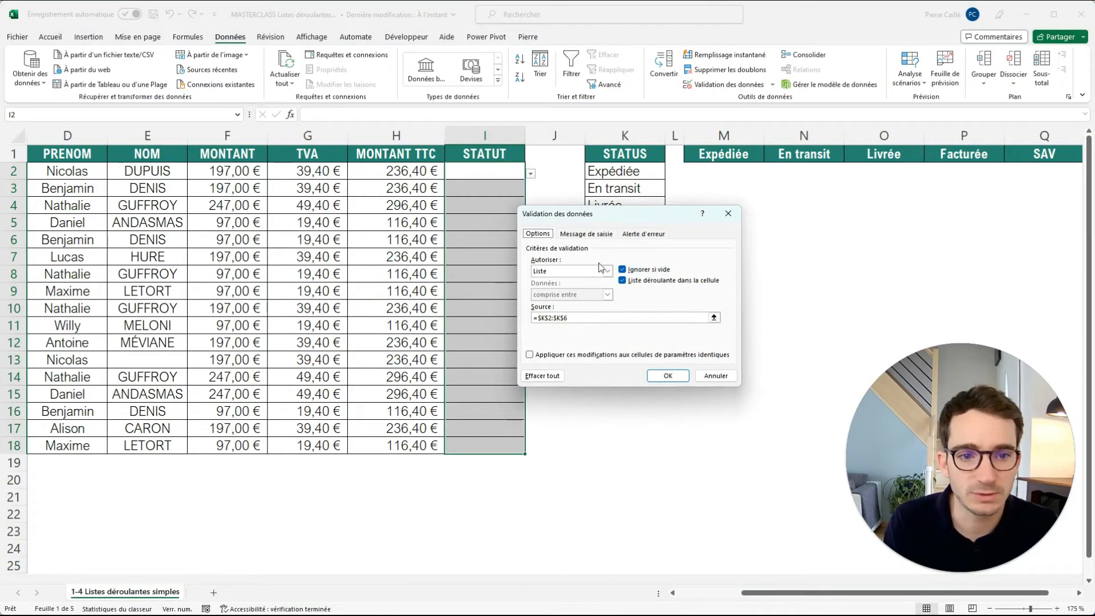
left_click(590, 318)
left_click_drag(570, 318, 501, 318)
key("BackSpace")
left_click_drag(697, 156, 1053, 153)
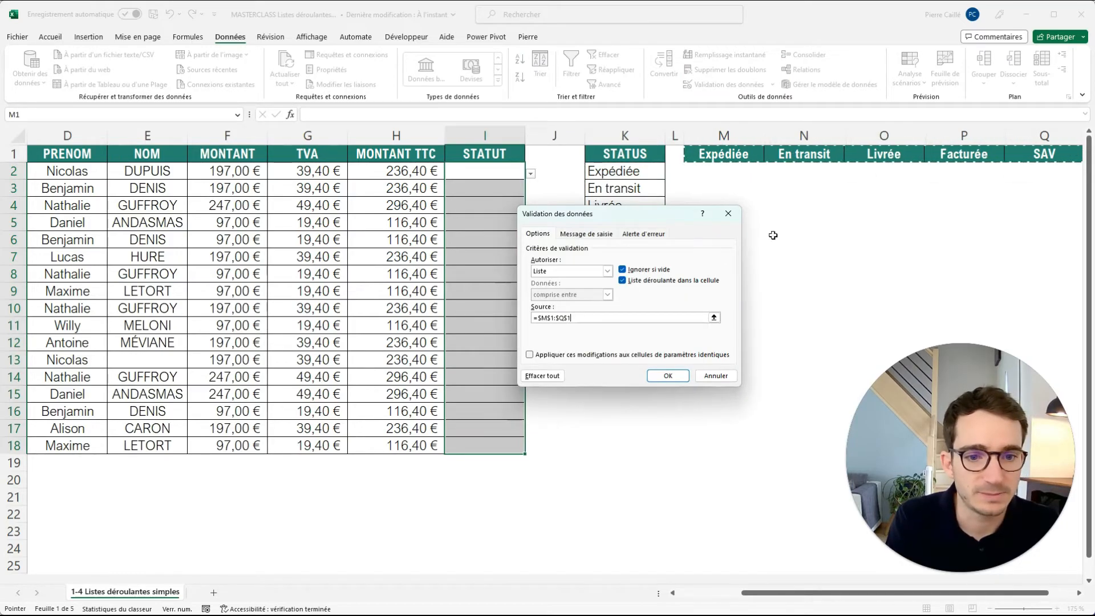
left_click(668, 376)
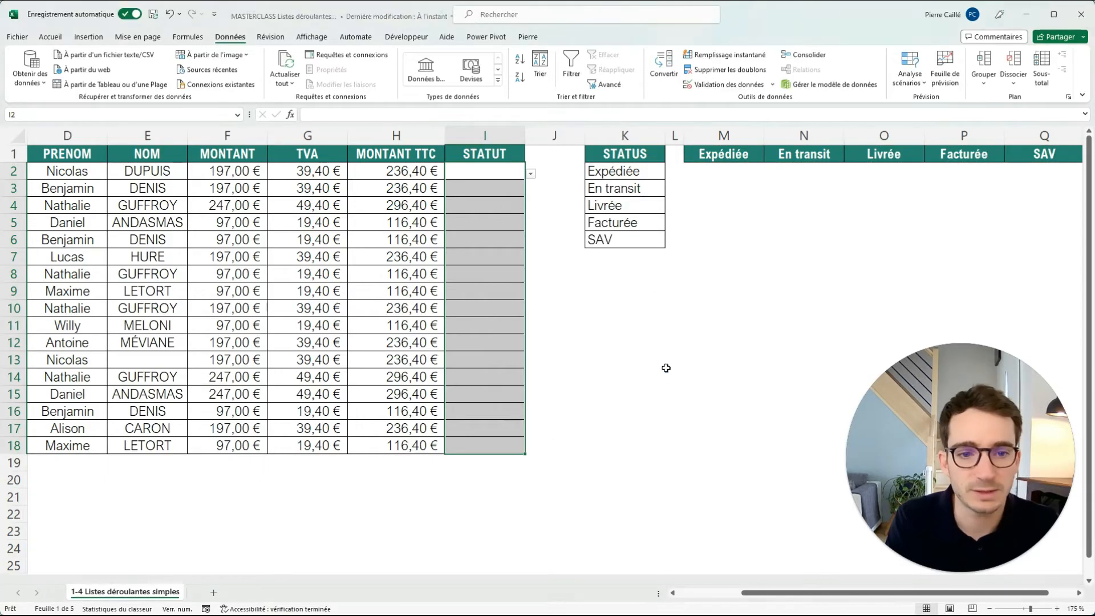
left_click(491, 189)
left_click(531, 191)
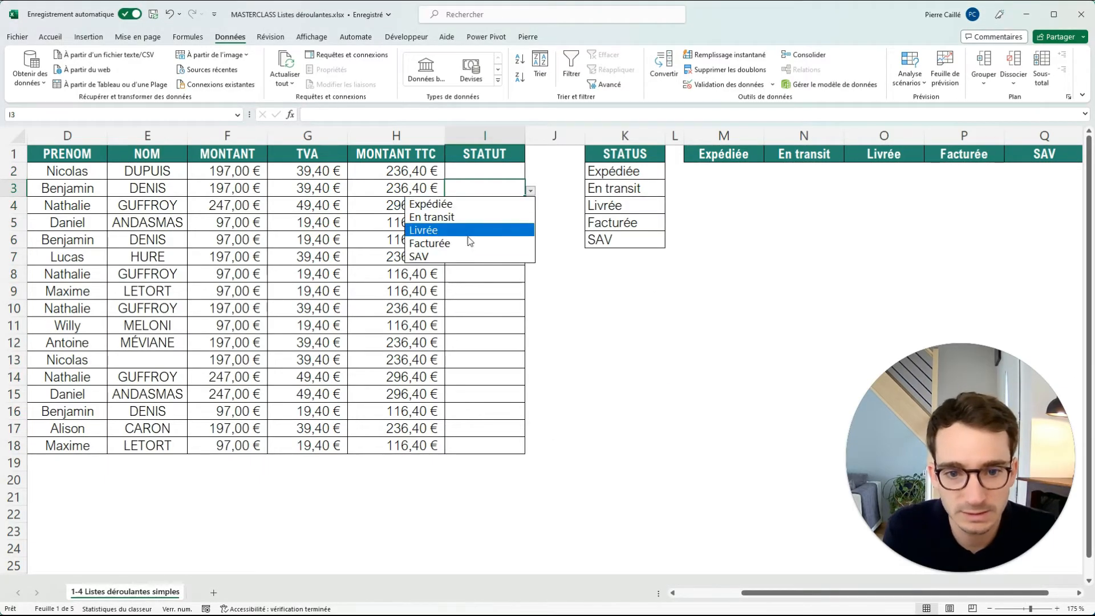
key("Escape")
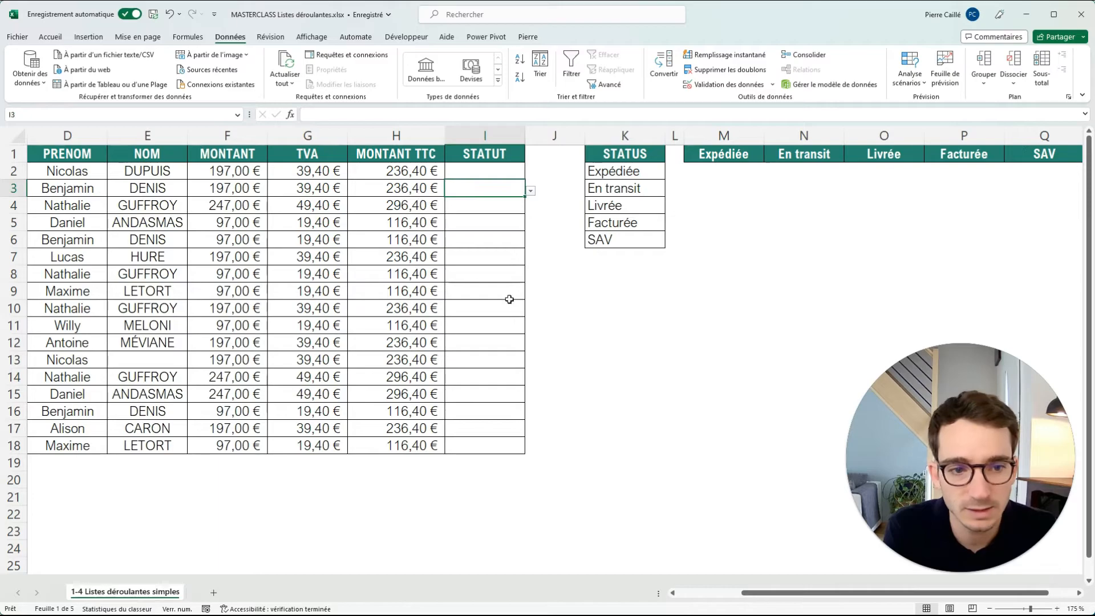
Change the status in N1 to TEST and check the drop-down list in I3.
left_click(833, 156)
type("TEST")
left_click(816, 211)
left_click(514, 188)
left_click(530, 191)
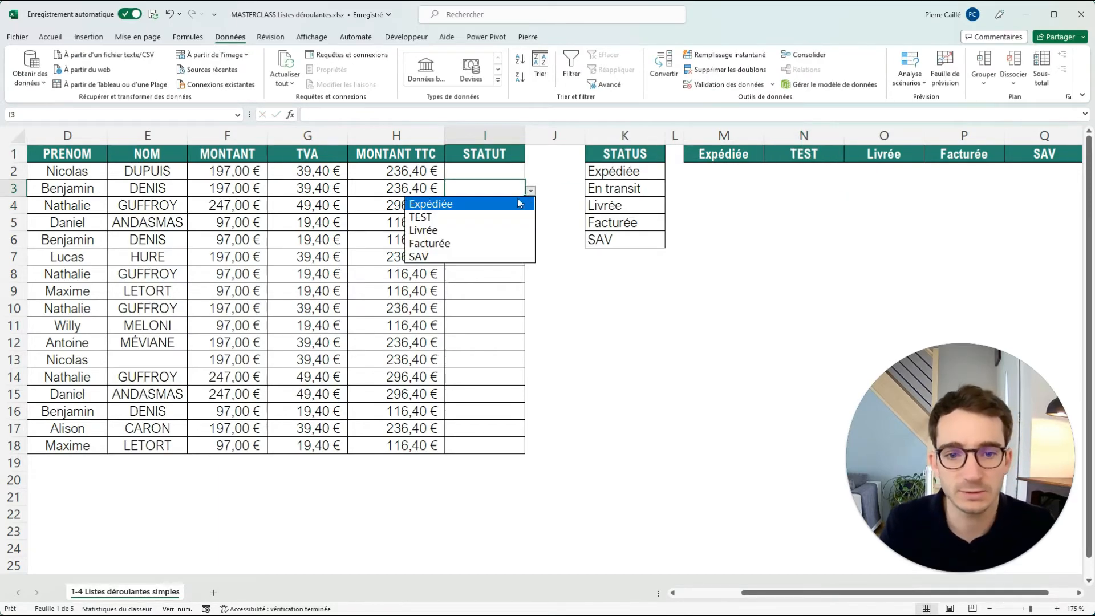
left_click(485, 174)
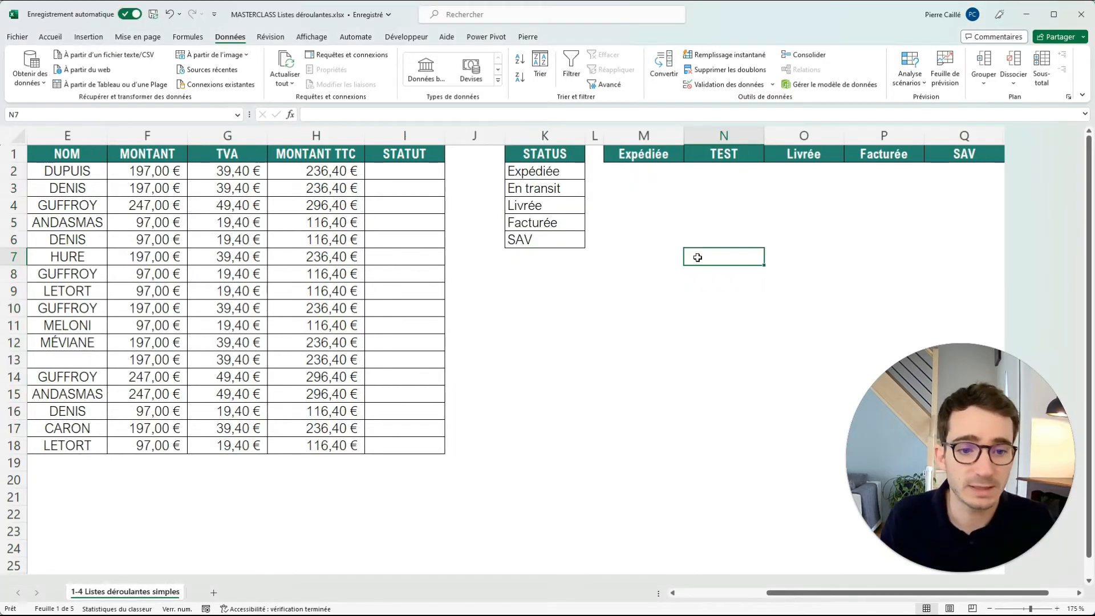
Enter the heading Statuts test in N7 and the values Test 1, Test 2 and Test 3 in N8:N10.
type("Statuts test")
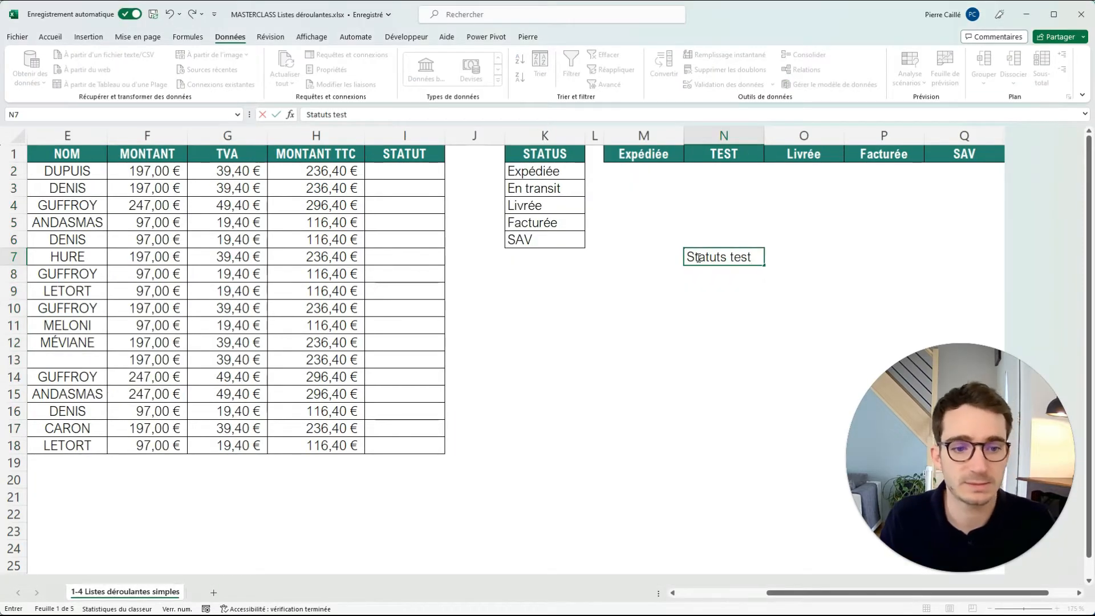
key("Return")
type("Test 1")
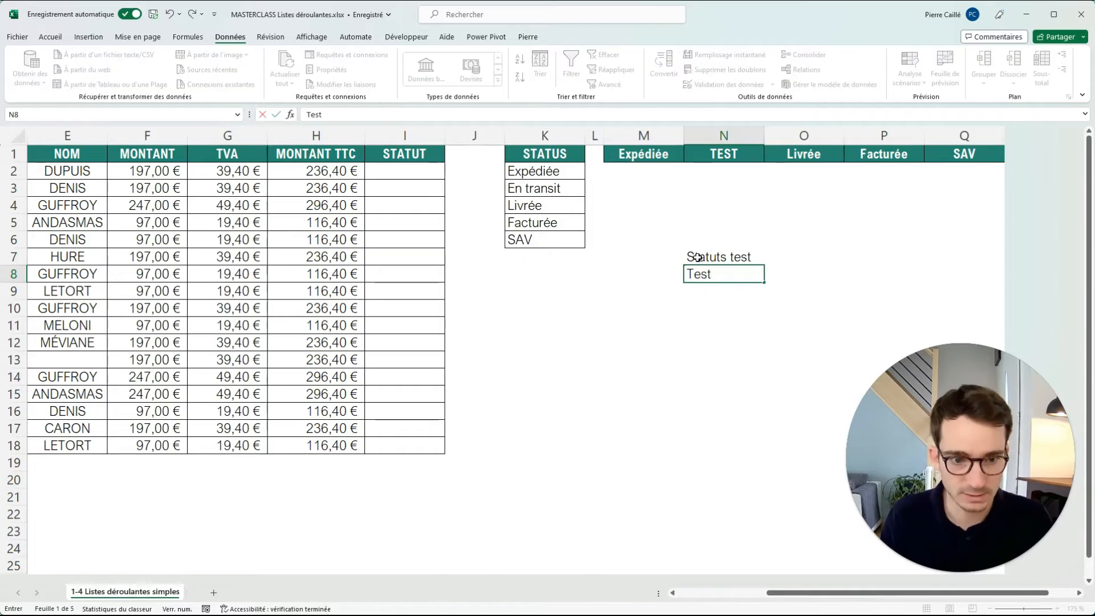
key("Return")
type("Test 2")
key("Return")
type("Test")
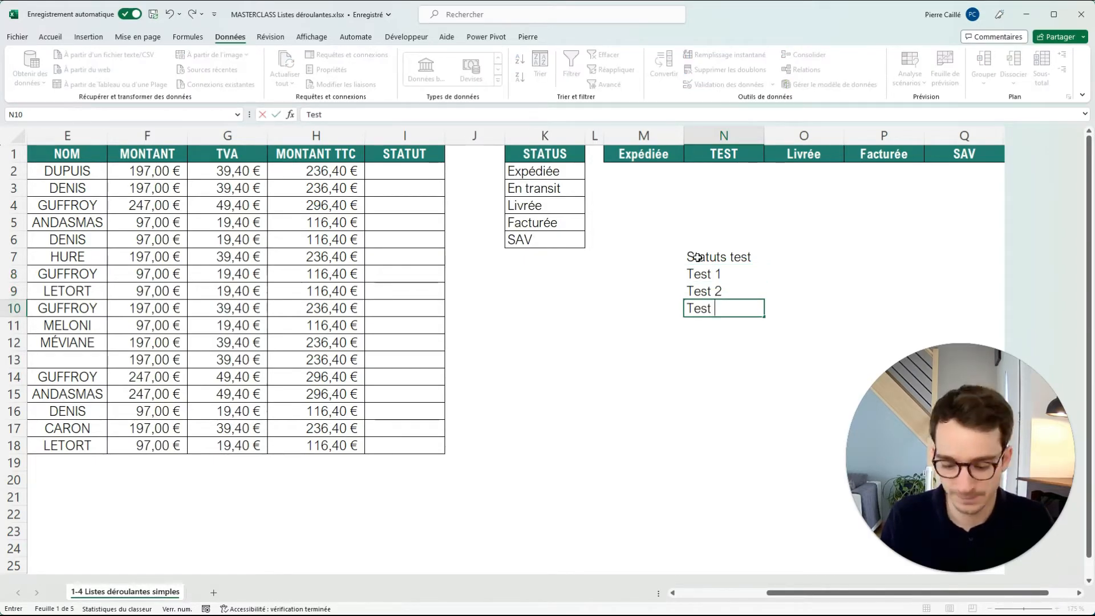
type(" 3")
left_click(594, 271)
Copy the formatting of the STATUS list in K1:K4 onto the new test list in N7:N10.
left_click_drag(544, 154, 545, 205)
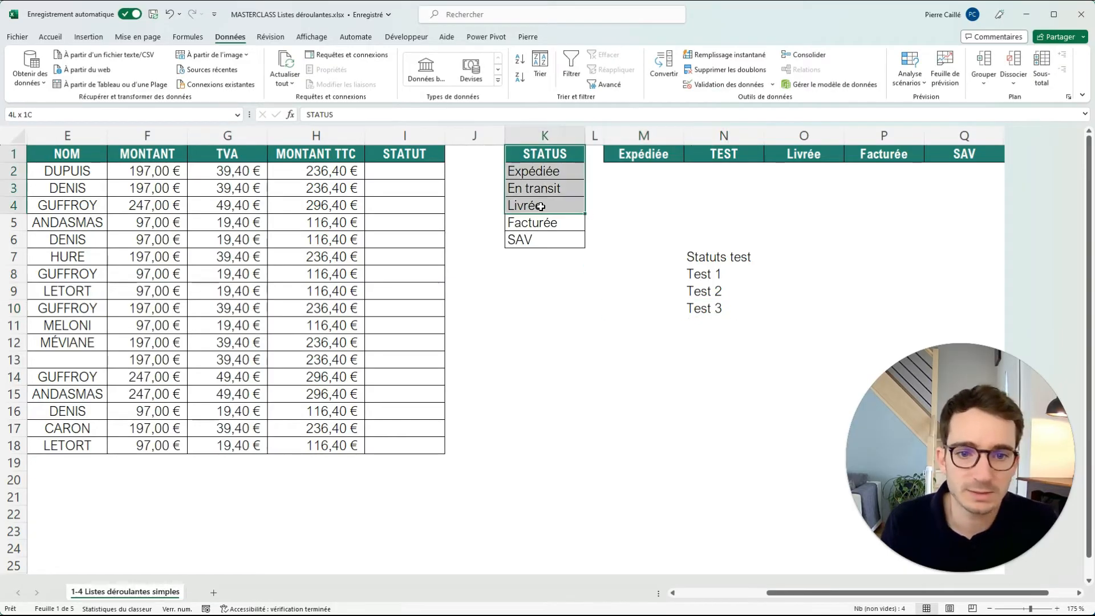
left_click(50, 37)
left_click(90, 84)
left_click_drag(717, 260, 708, 308)
left_click(631, 341)
left_click(665, 259)
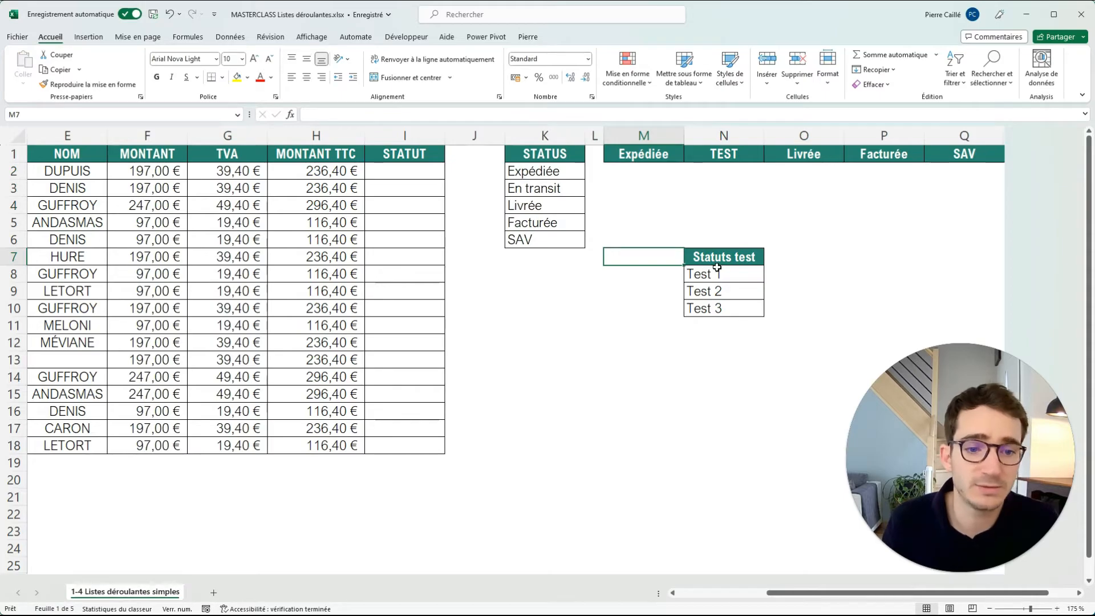
Define the name LISTE_status_test for the range N8:N10.
left_click(702, 274)
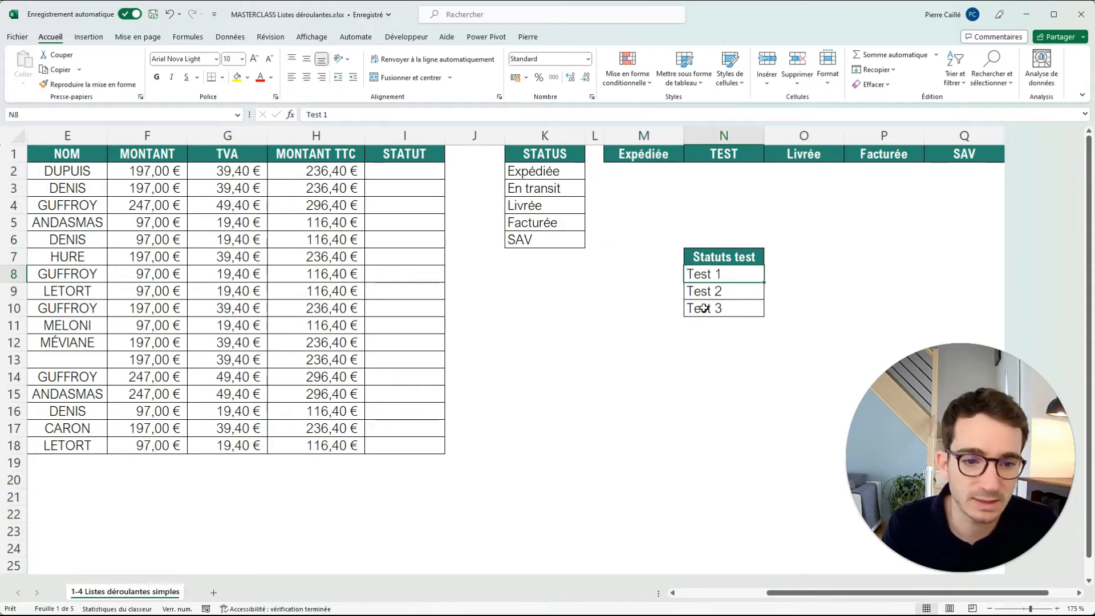
left_click_drag(728, 276, 733, 305)
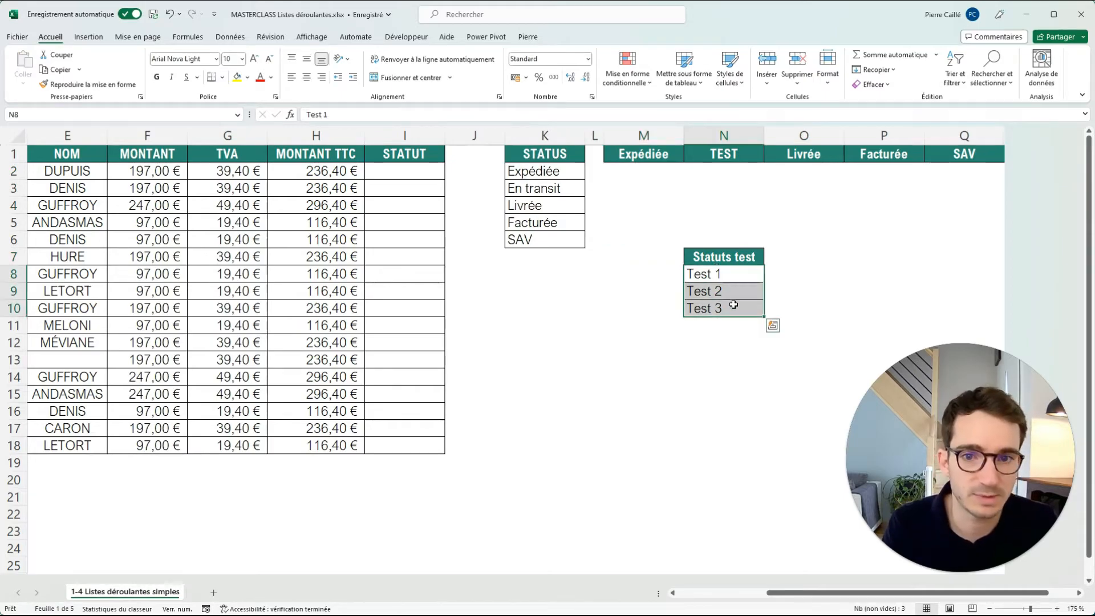
left_click(188, 37)
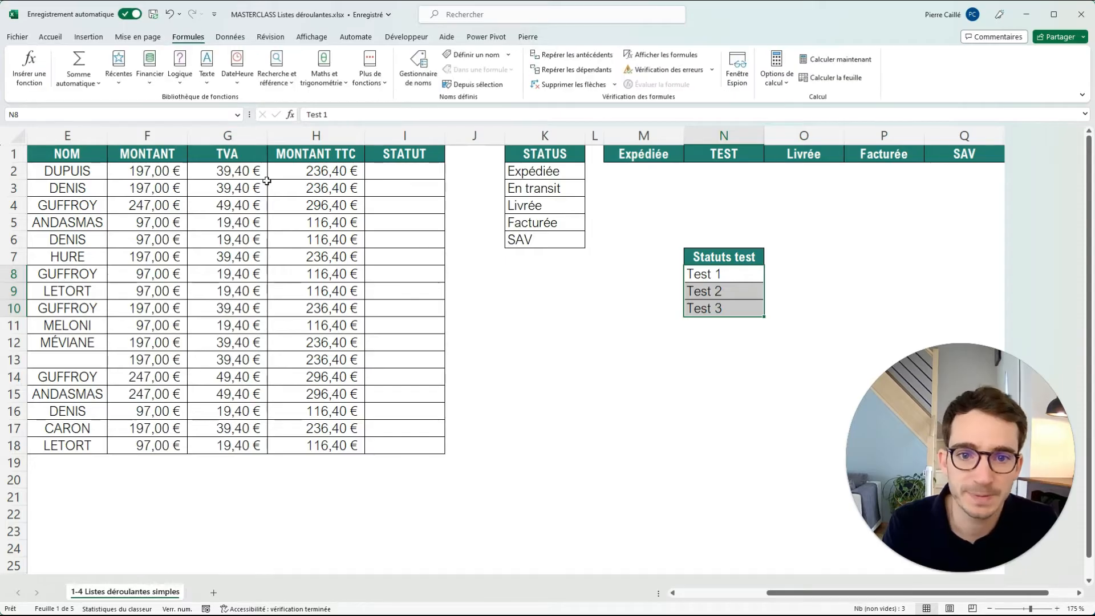
left_click(471, 57)
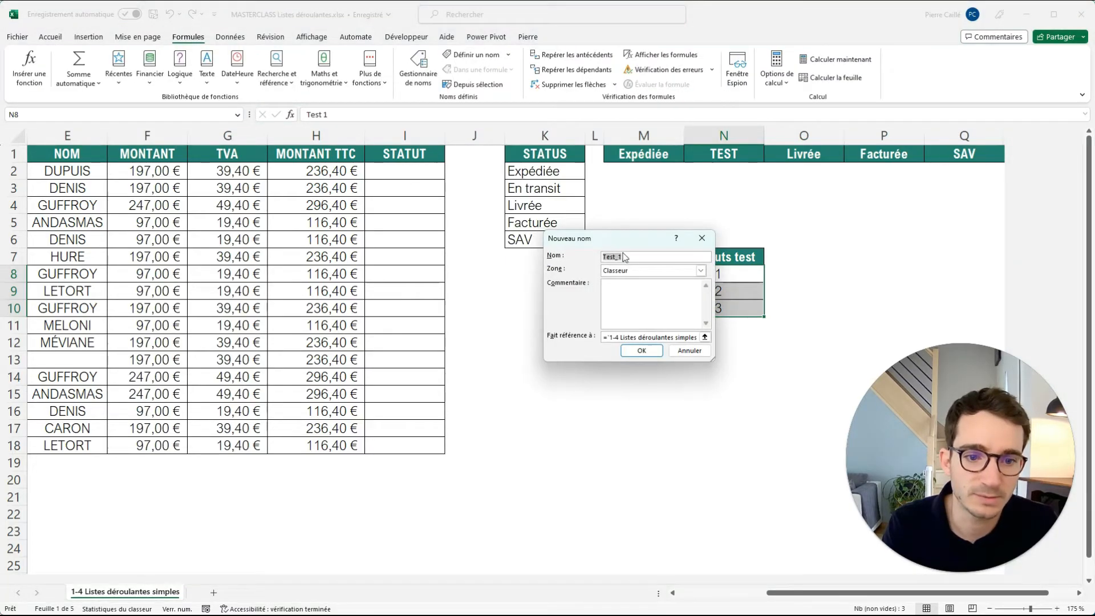
type("LISTE")
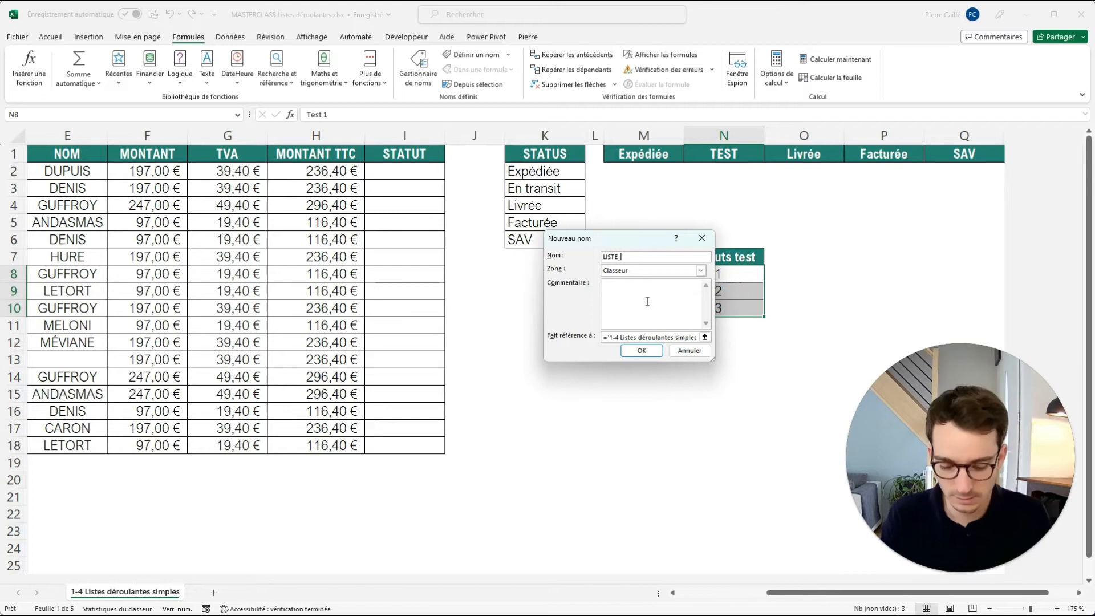
type("_status_")
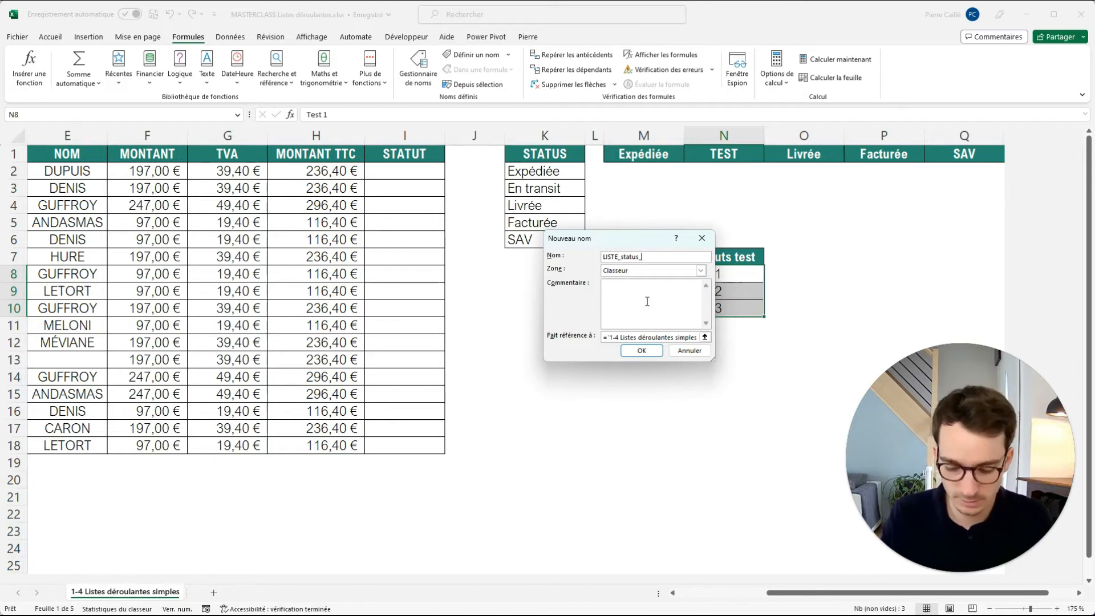
type("test")
left_click(673, 338)
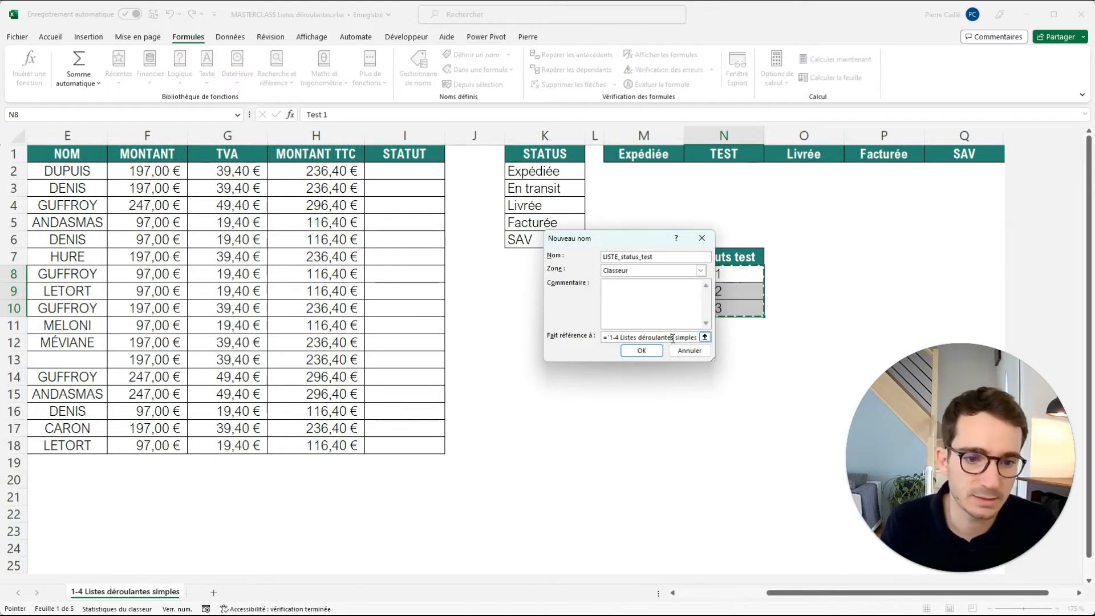
left_click_drag(662, 240, 586, 237)
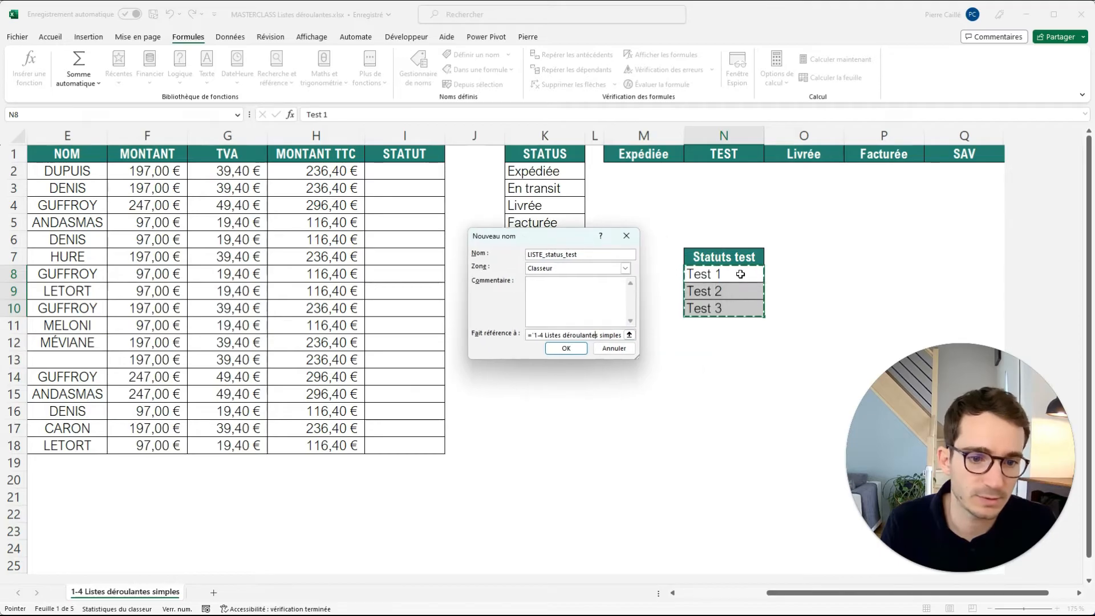
left_click(565, 348)
Compare the reference shown for the single cells N8, N9 and N10 with the one for the whole range N8:N10.
left_click(666, 252)
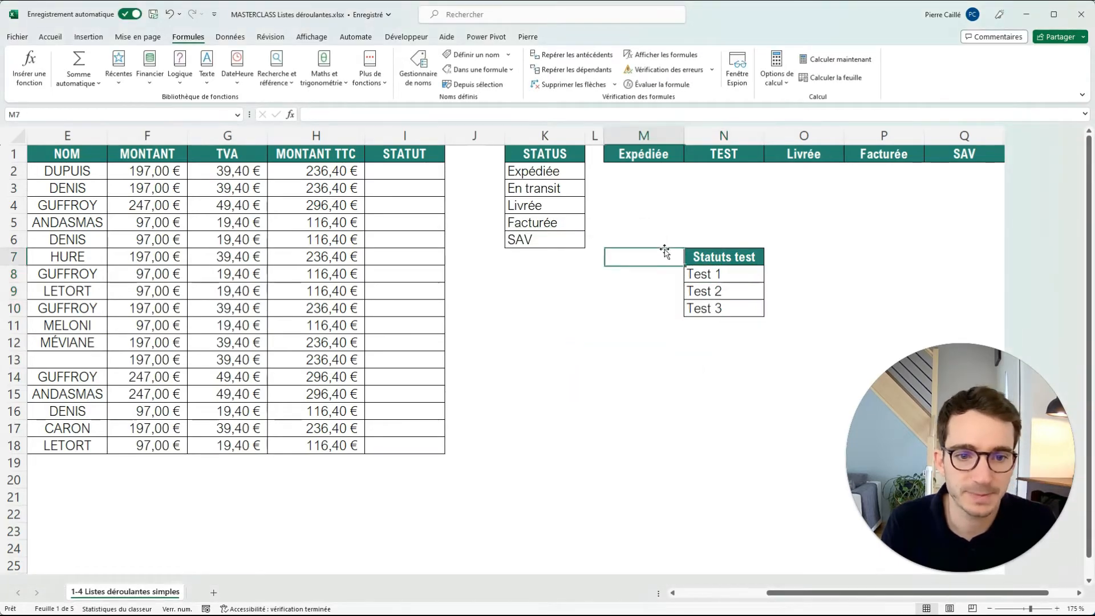
left_click(720, 274)
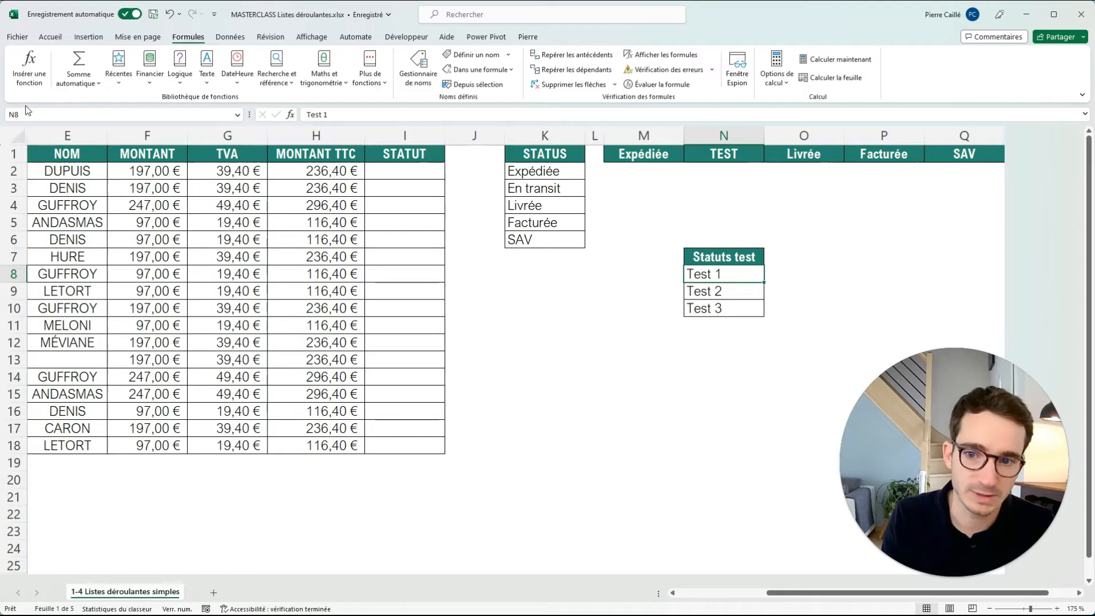
left_click(749, 294)
left_click(732, 310)
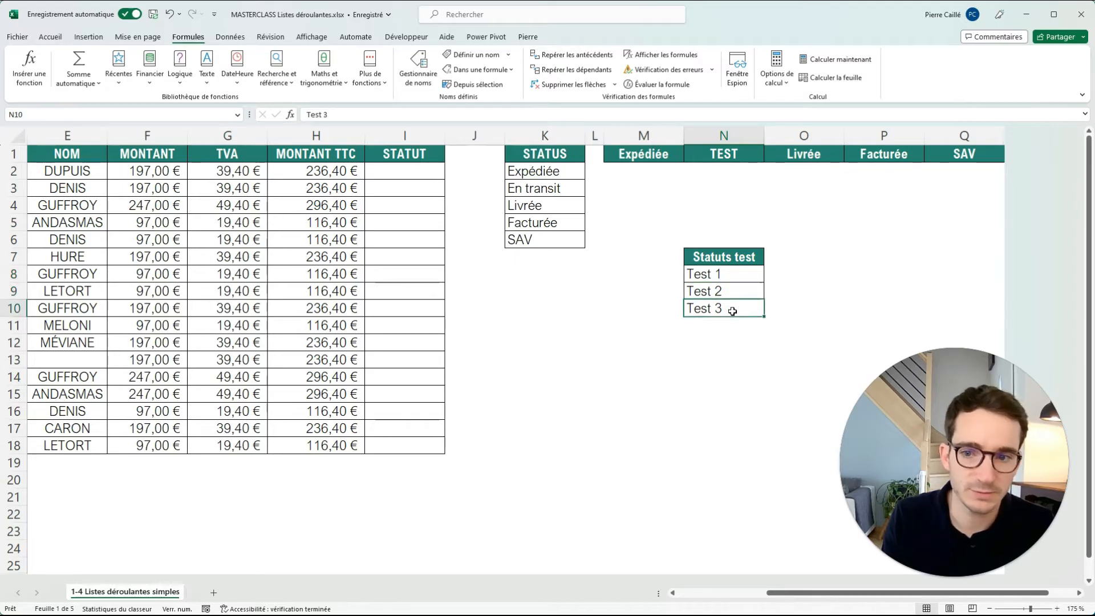
left_click_drag(706, 275, 710, 309)
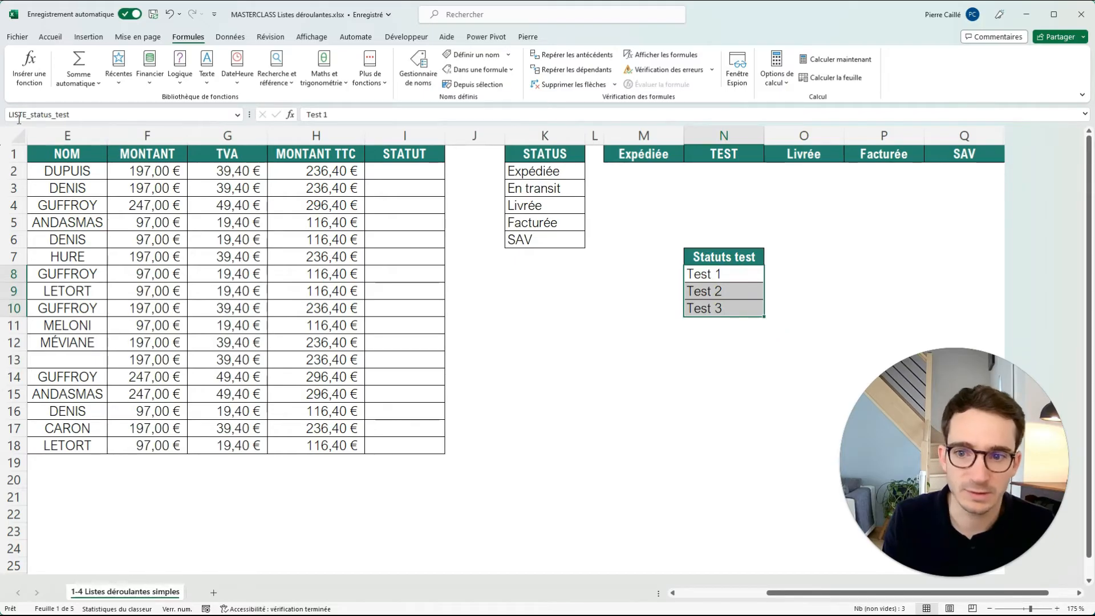
Jump from K8 to the named range LISTE_status_test to check which cells it covers.
left_click(569, 321)
key("Up")
key("Up")
key("Up")
left_click(238, 115)
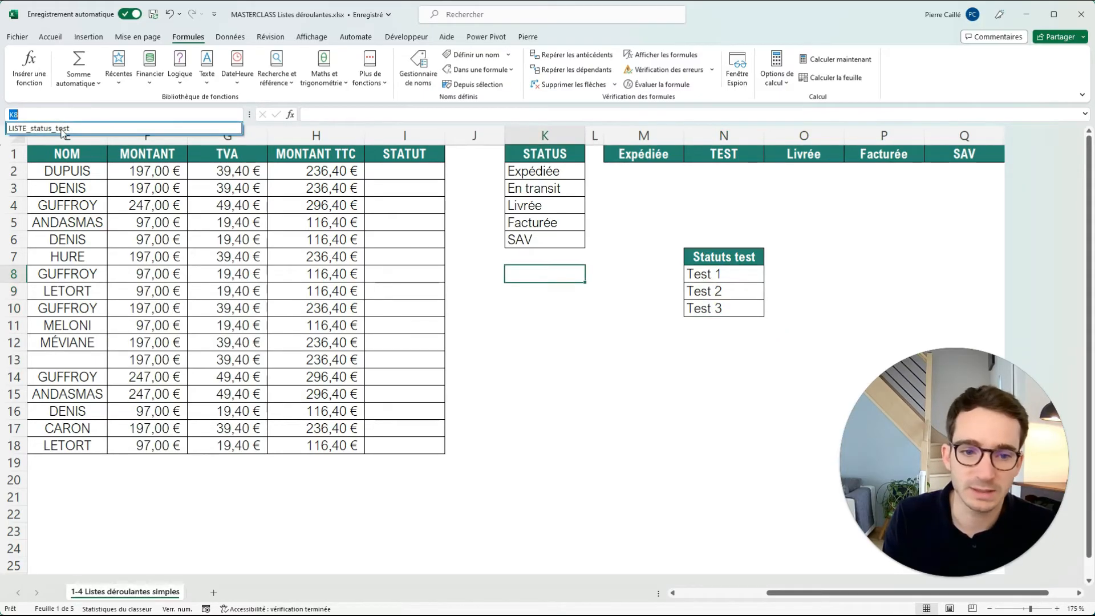
left_click(62, 129)
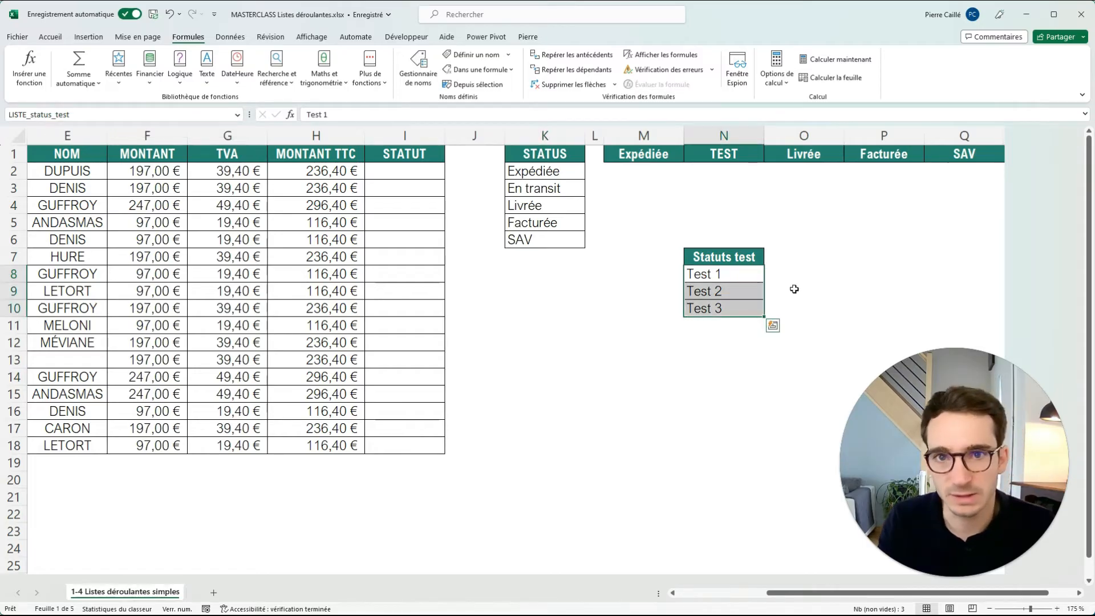
left_click(836, 262)
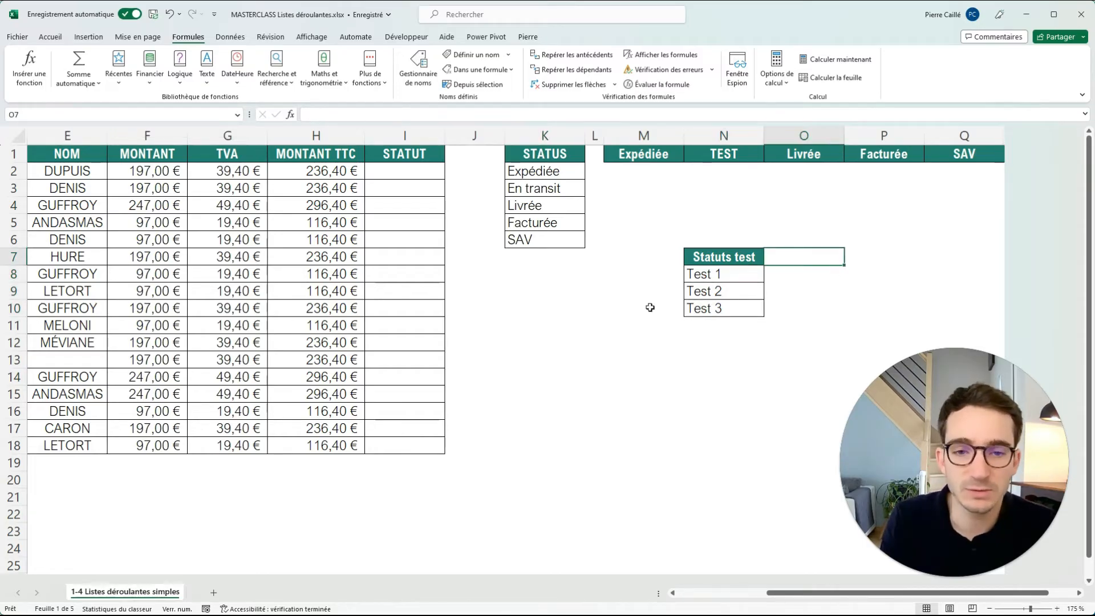
Change the list validation source for the STATUT cells I2:I18 to =LISTE_status_test.
left_click_drag(420, 171, 406, 446)
left_click(230, 36)
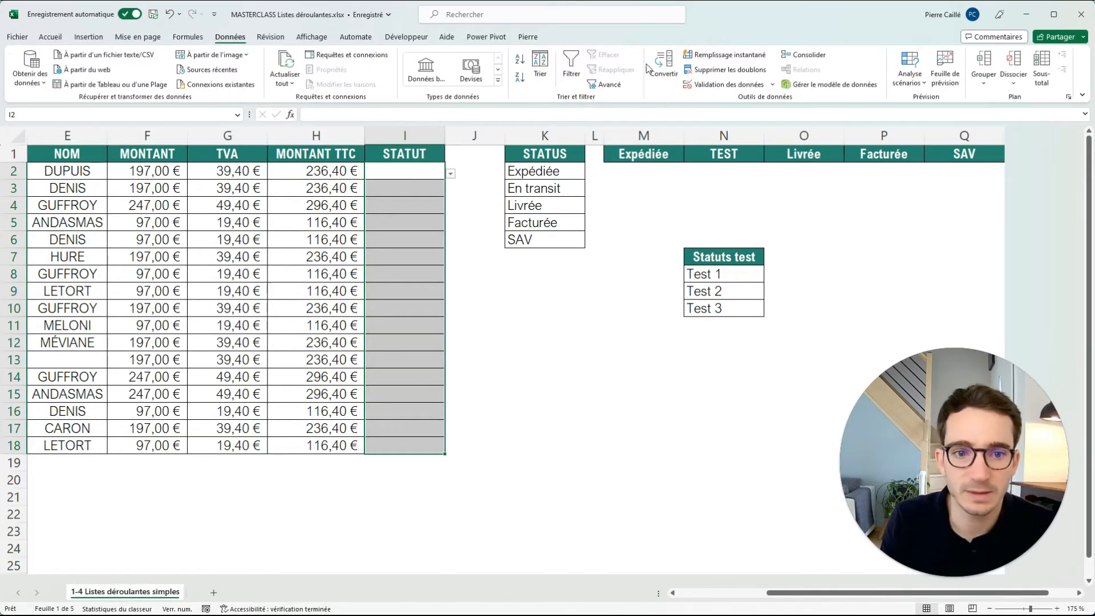
left_click(723, 85)
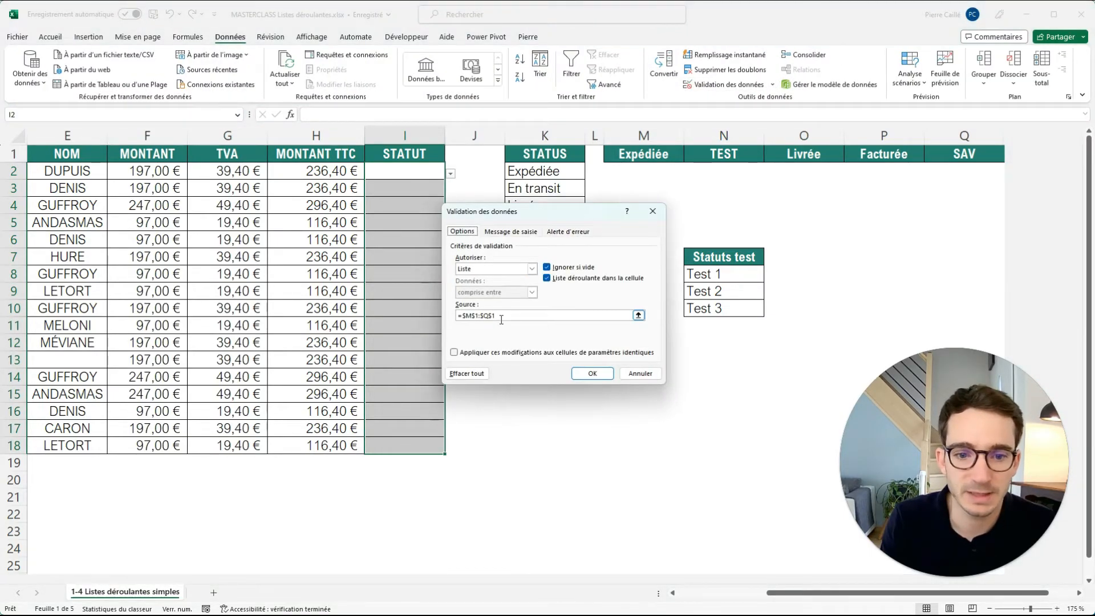
left_click_drag(499, 317, 458, 317)
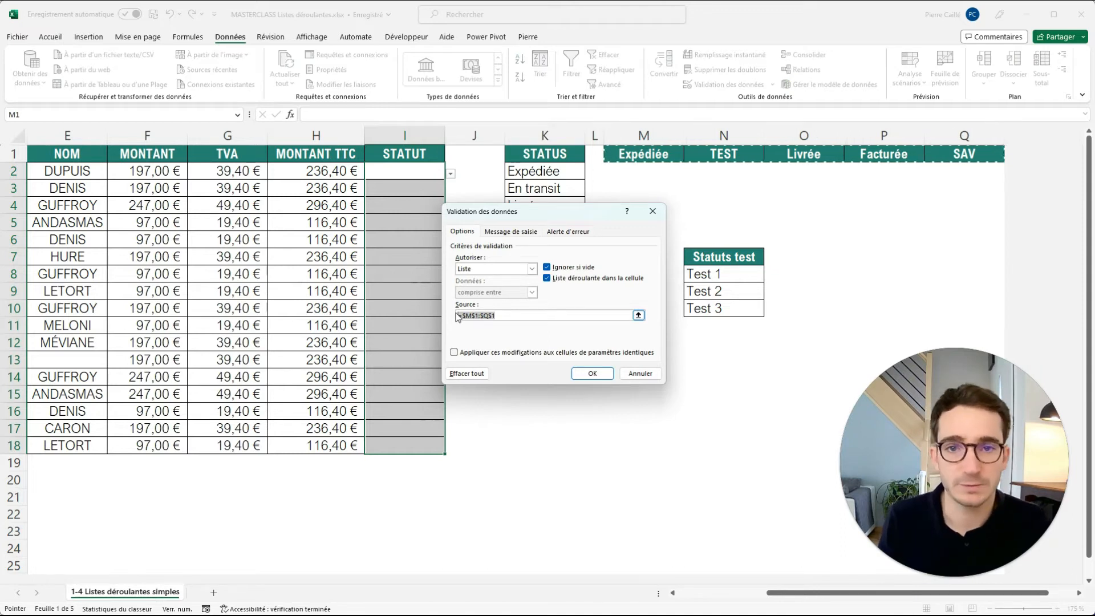
type("=")
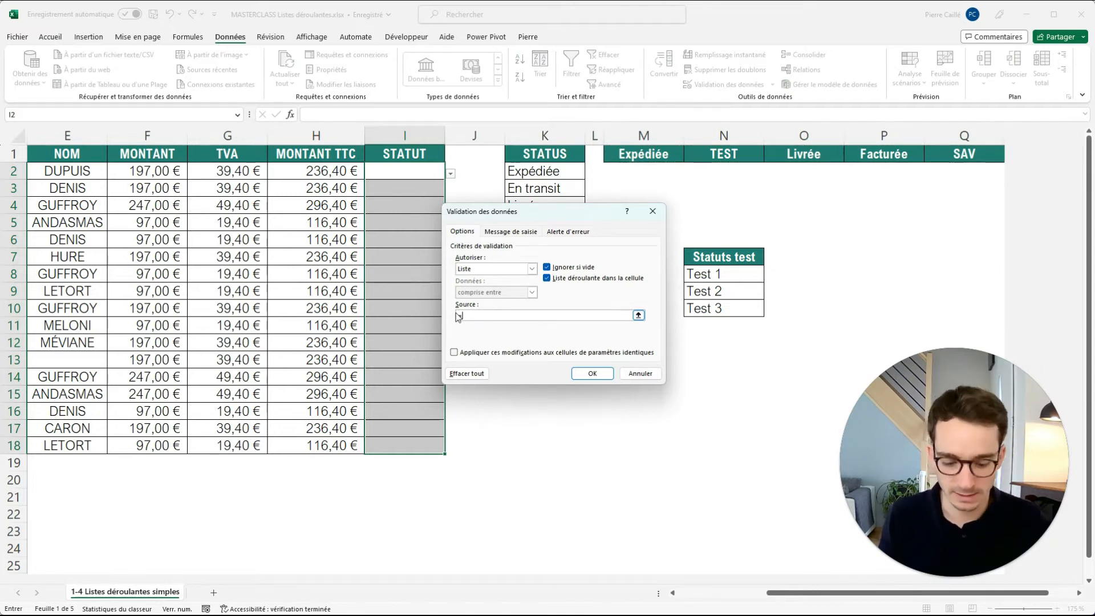
type("LISTE_status_test")
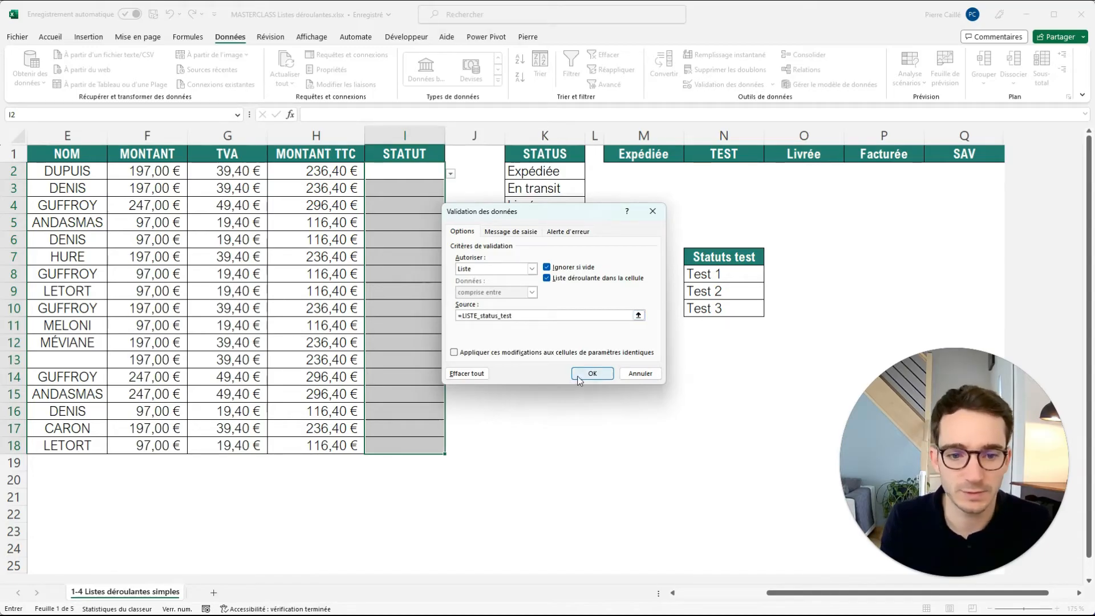
left_click(593, 373)
Check which choices the drop-down list in I4 offers with the named range as source.
left_click(436, 190)
left_click(428, 211)
left_click(451, 209)
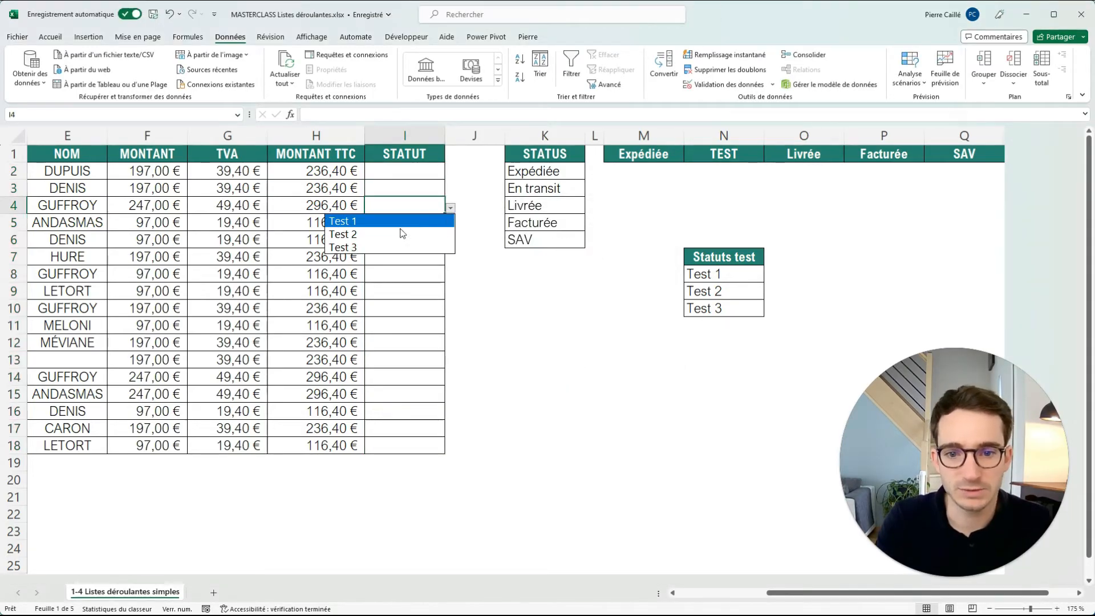
left_click(405, 205)
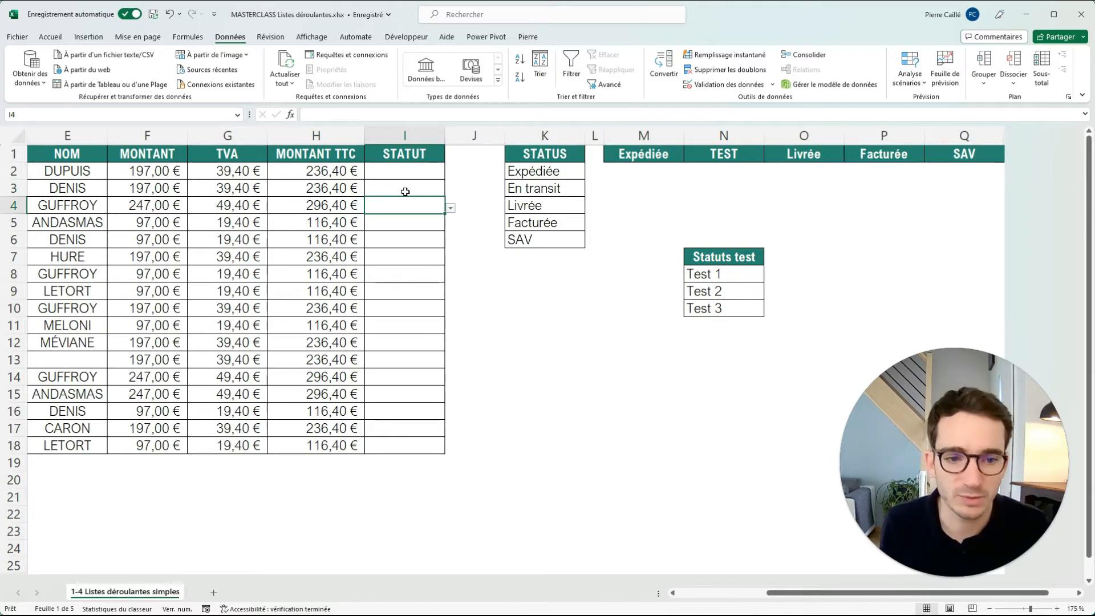
Add a fourth entry TEST4 in N11, directly below the Statuts test list.
left_click(705, 319)
type("TEST4")
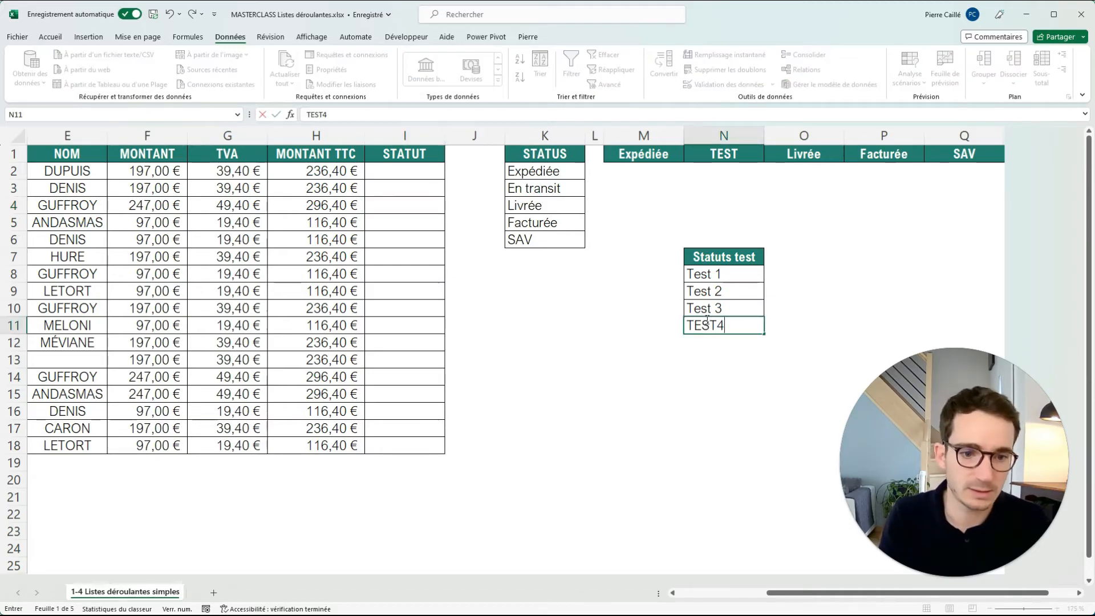
left_click(652, 345)
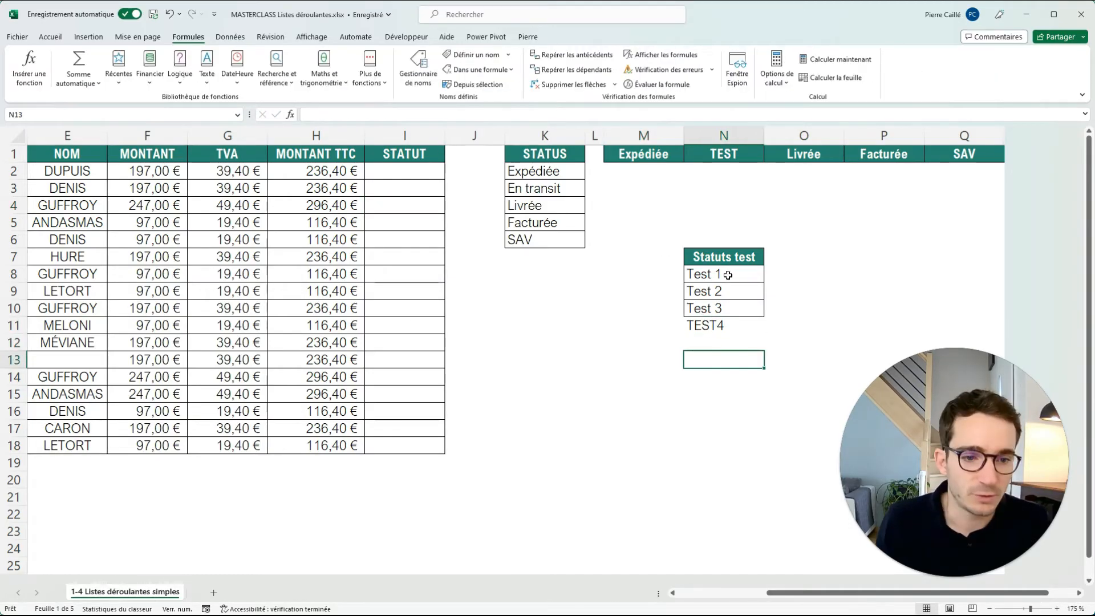
left_click_drag(727, 276, 716, 327)
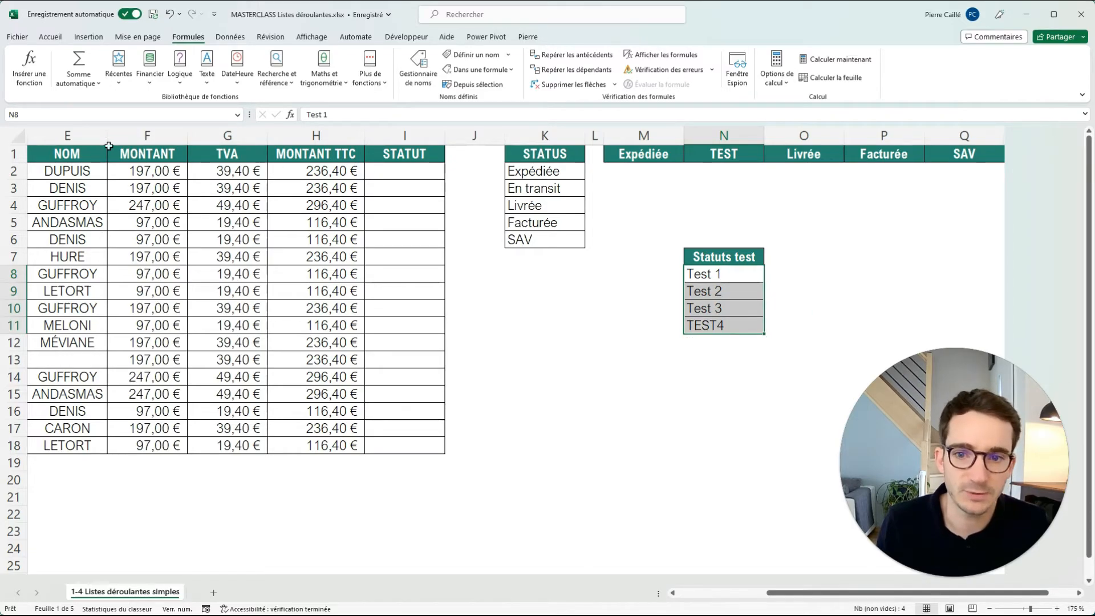
left_click(676, 319)
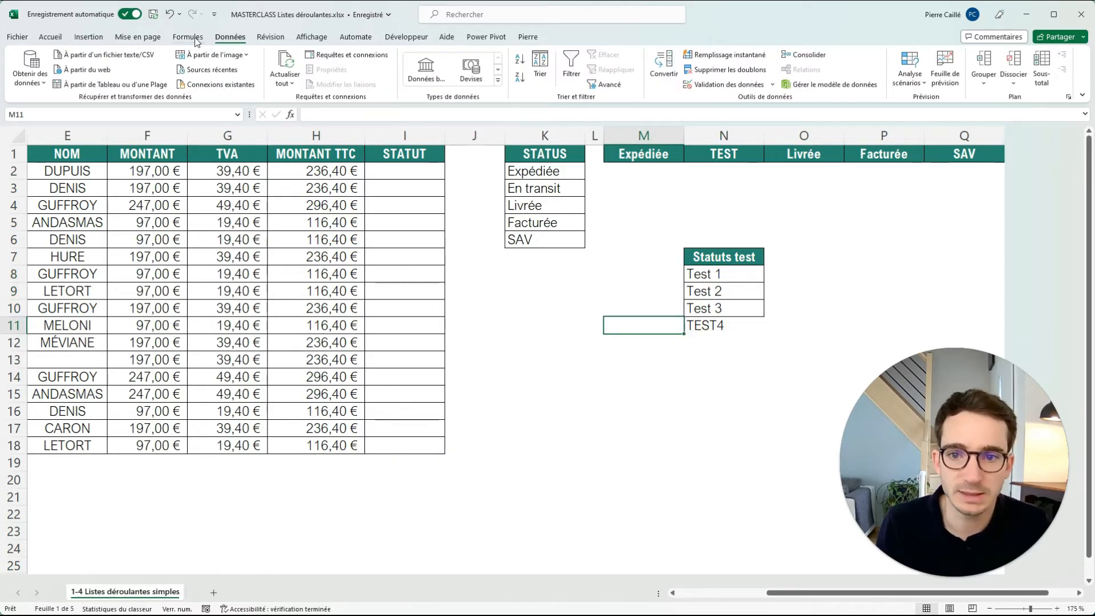
Extend the existing name LISTE_status_test so that it refers to N8:N11.
left_click(188, 37)
left_click(421, 63)
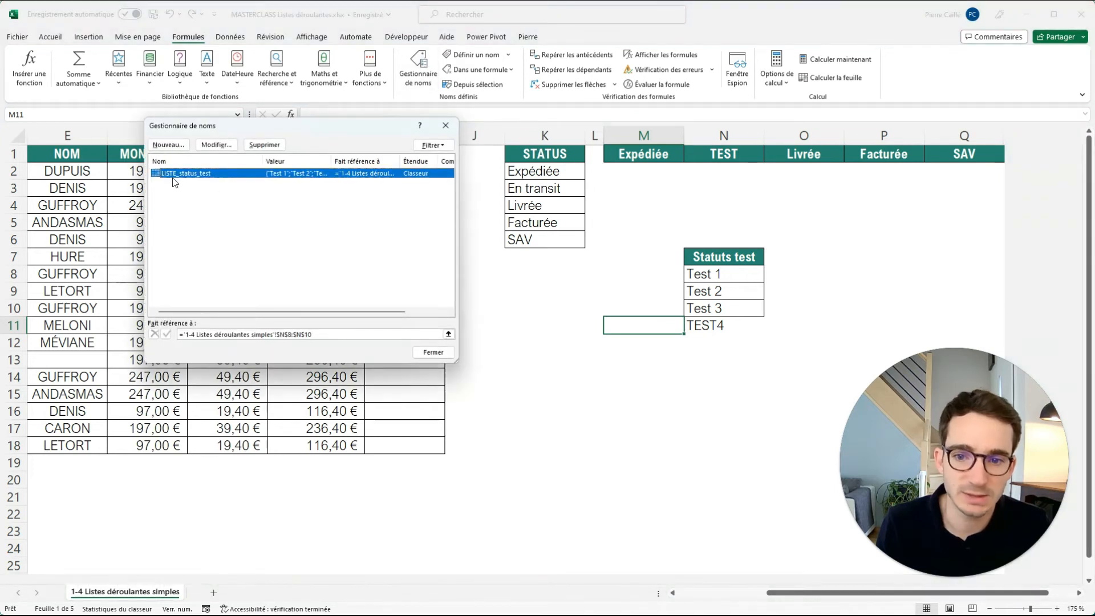
left_click(216, 144)
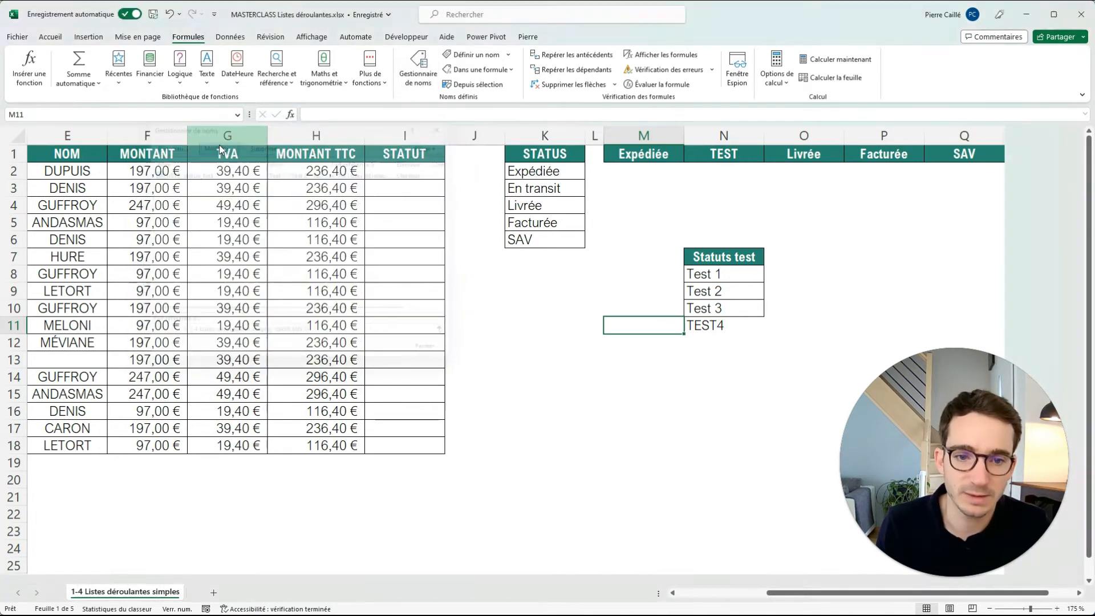
left_click_drag(315, 184, 456, 180)
left_click_drag(427, 278, 518, 279)
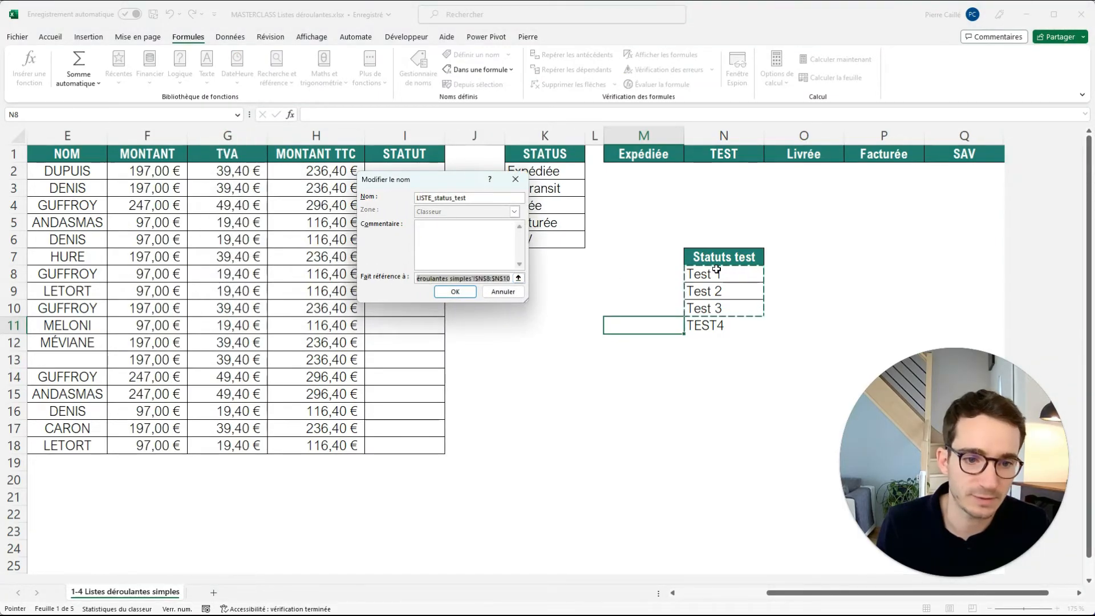
left_click(506, 277)
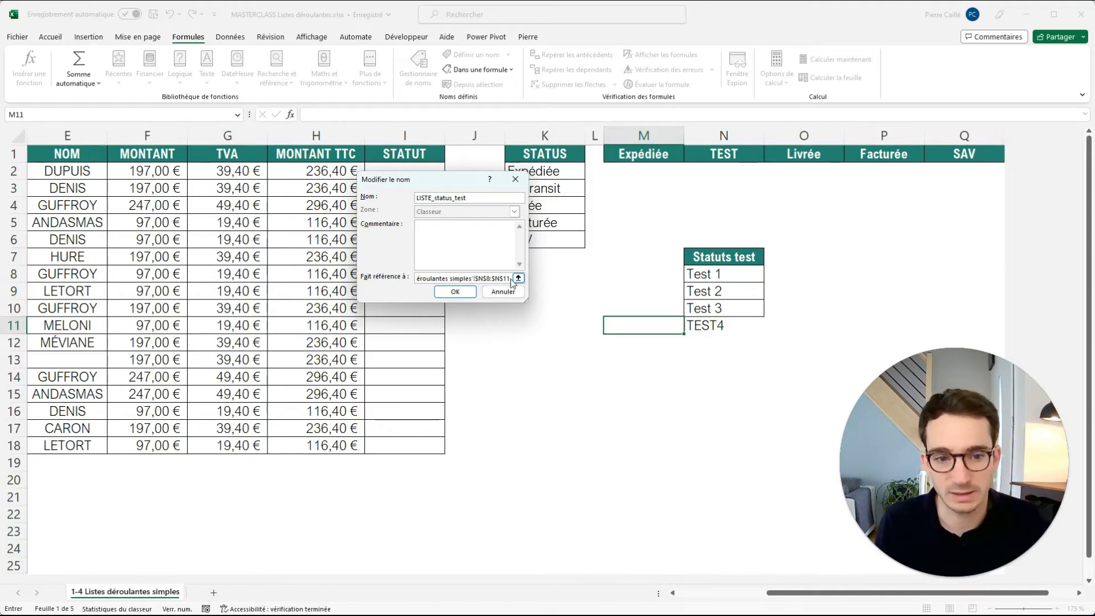
left_click(465, 293)
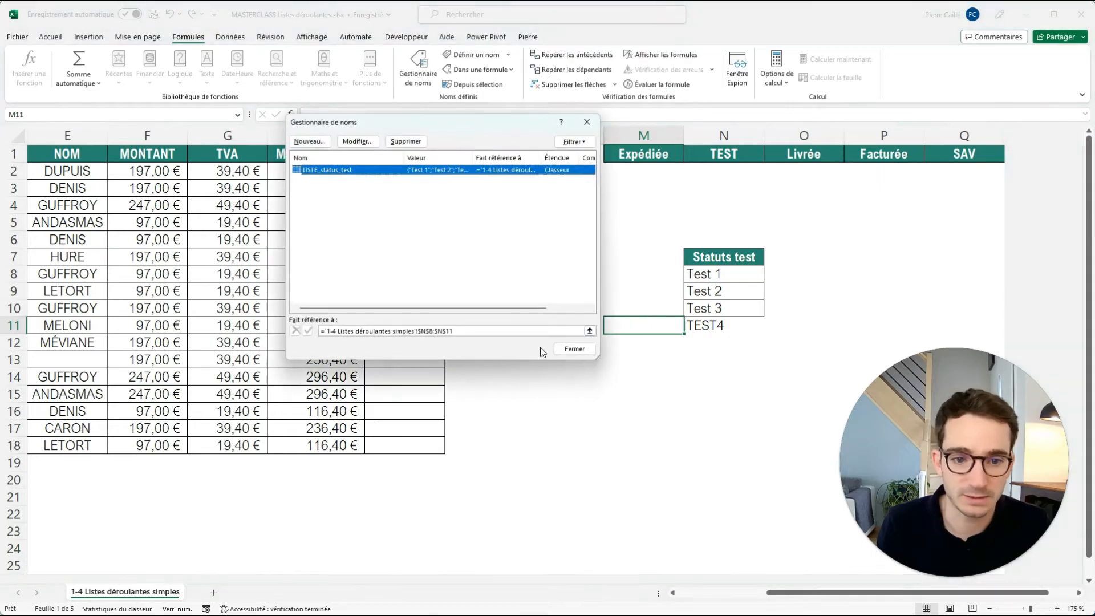
left_click(572, 349)
Check the choices in the drop-down list of I5 and compare them with the named range N8:N11.
left_click_drag(714, 277, 705, 325)
left_click(709, 277)
left_click(417, 223)
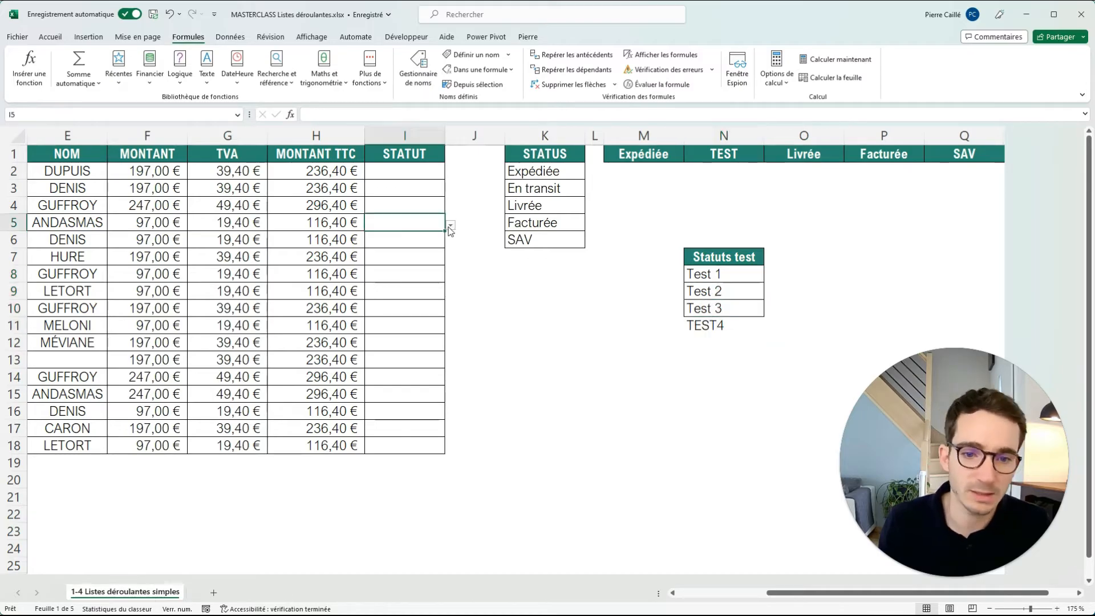
left_click(450, 224)
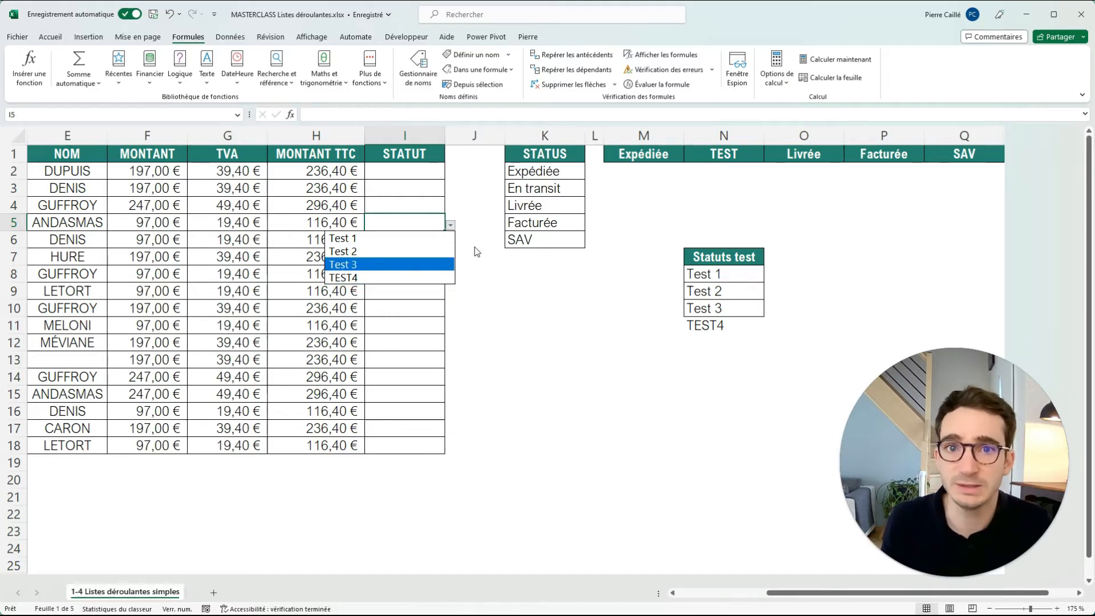
left_click(569, 285)
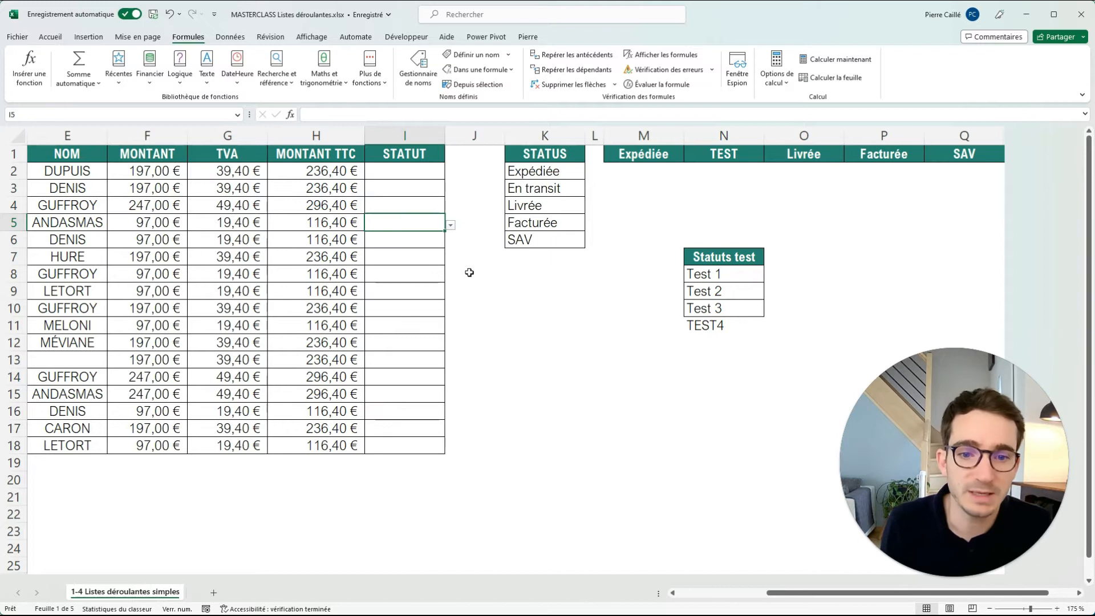
left_click_drag(712, 266, 703, 321)
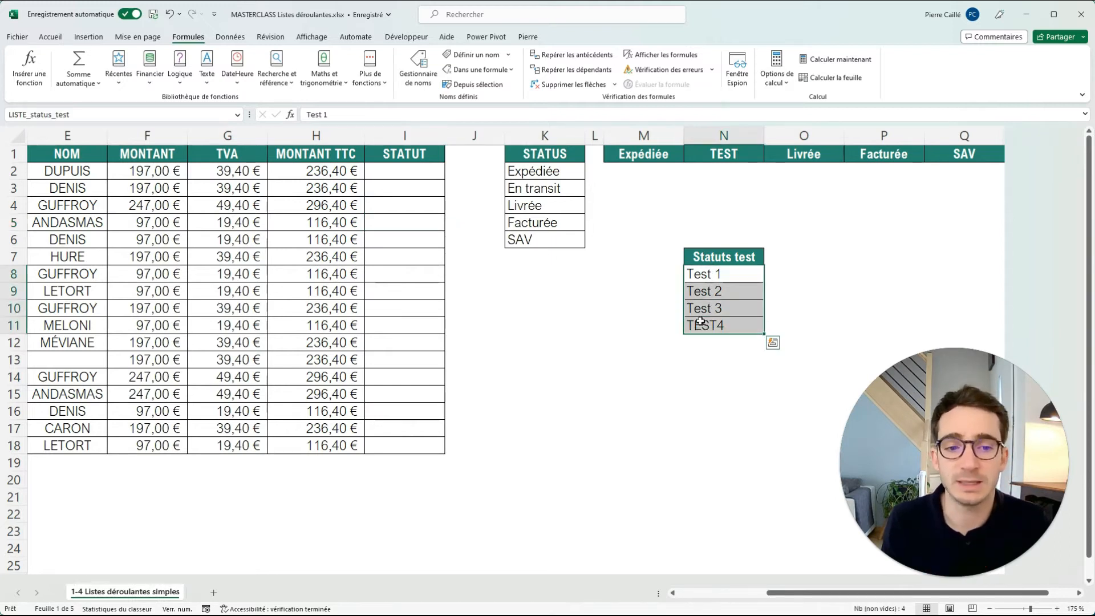
left_click_drag(722, 278, 716, 323)
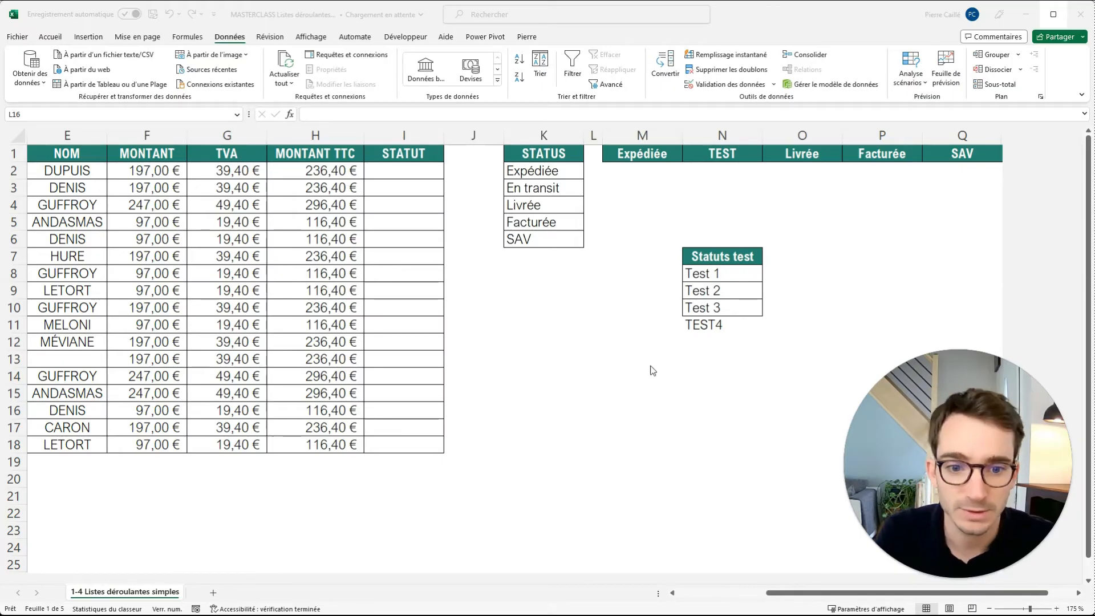
left_click(622, 347)
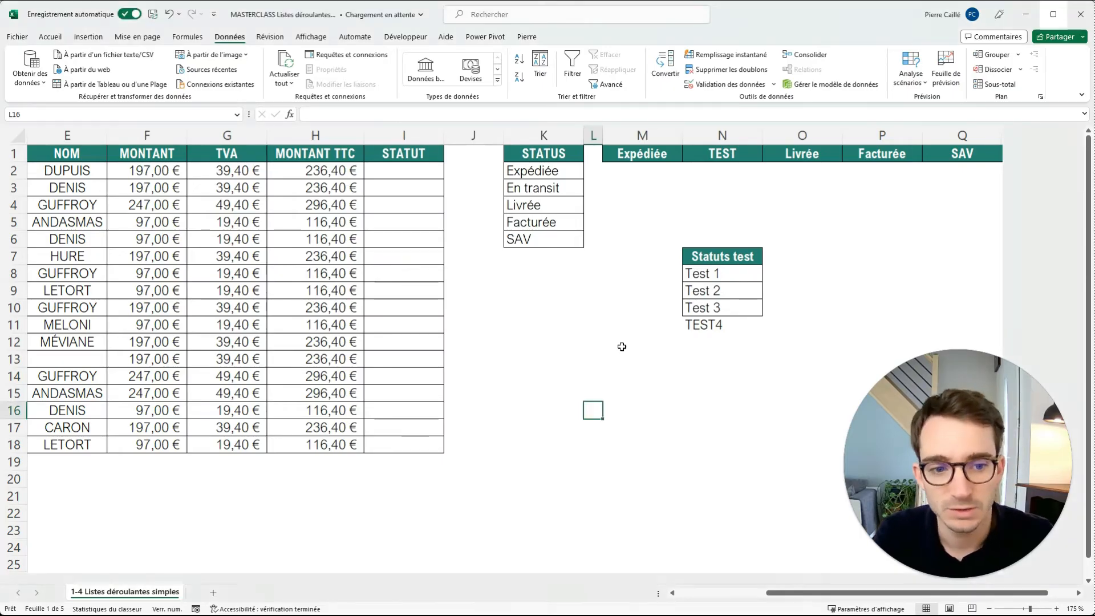
Add a new sheet and enter the heading STATUTS in B4 with TestA, Test B and Test C in B5:B7.
left_click(214, 594)
left_click(89, 178)
type("STATUTS")
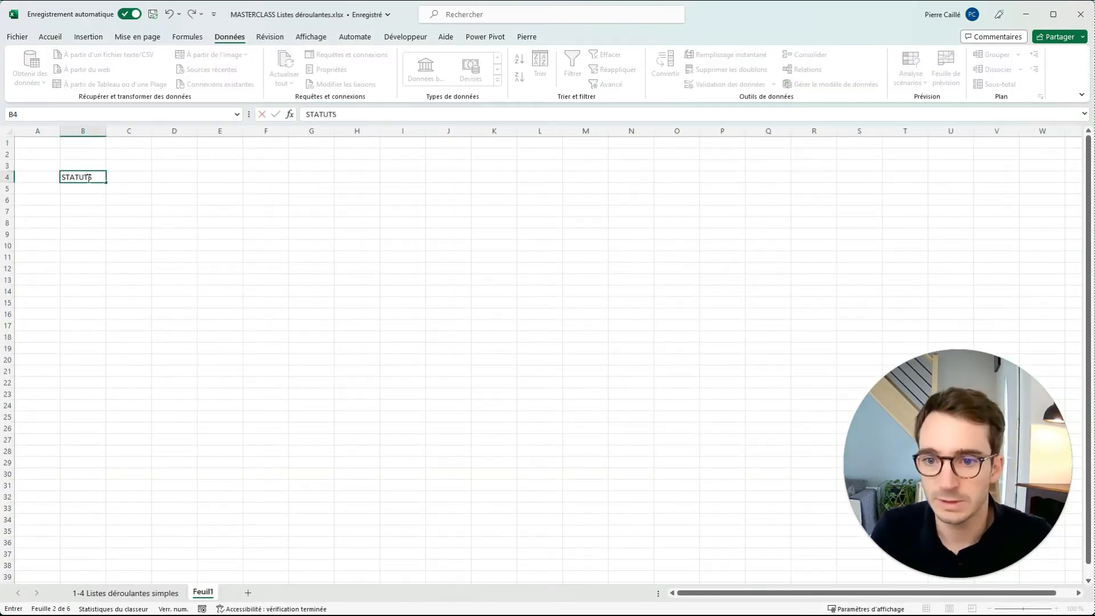
left_click(78, 189)
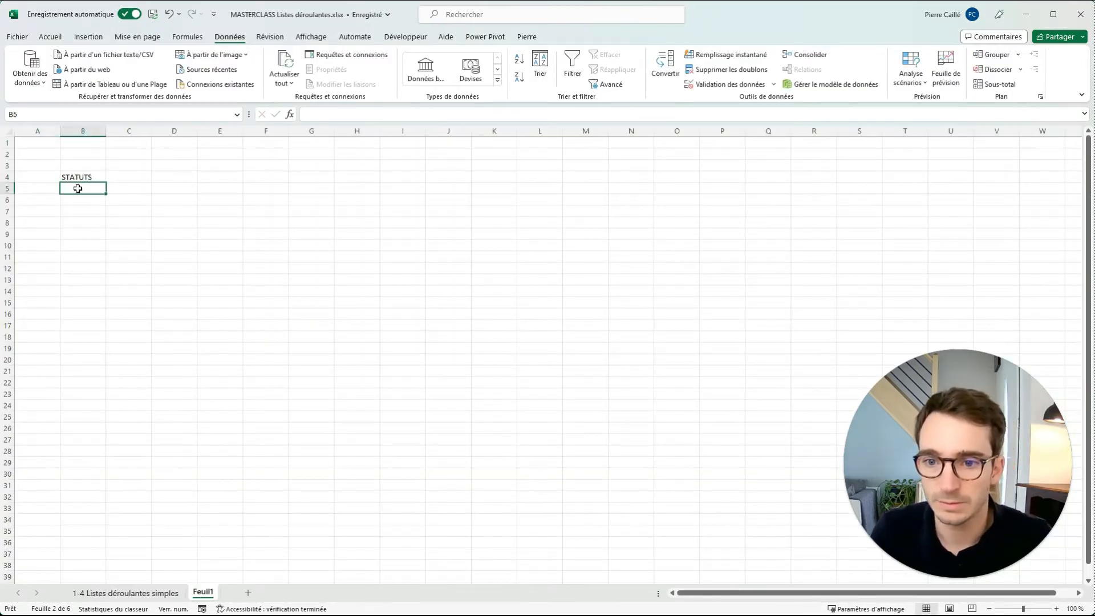
type("Test")
key("Return")
type("TestA B")
key("Return")
type("Test")
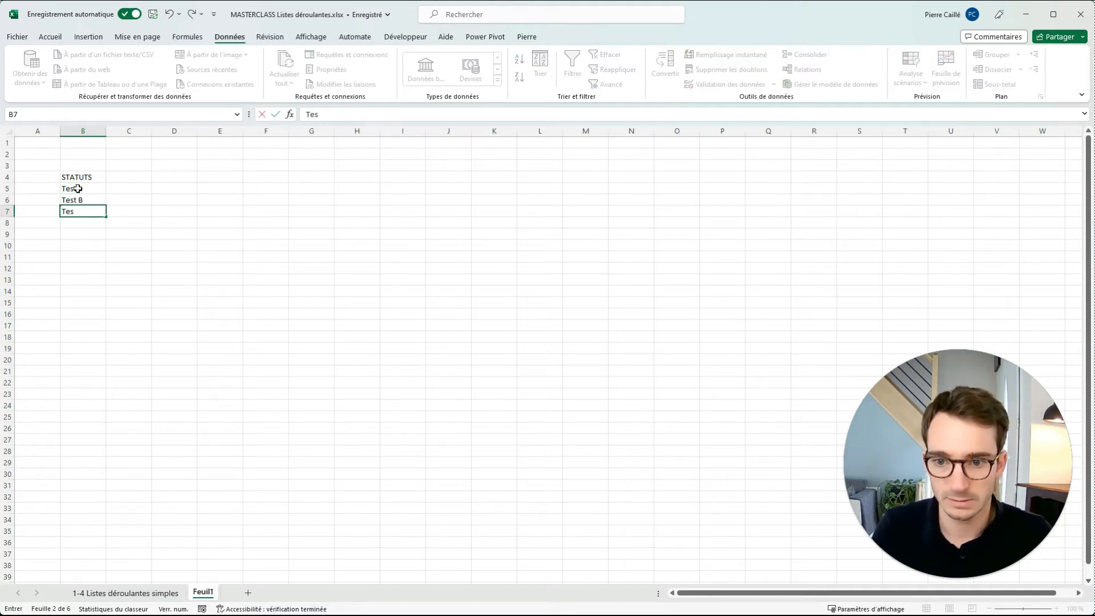
left_click(163, 201)
Define the workbook-level name LISTE_test for the range B5:B7 on Feuil1.
left_click_drag(84, 191, 84, 209)
left_click(185, 39)
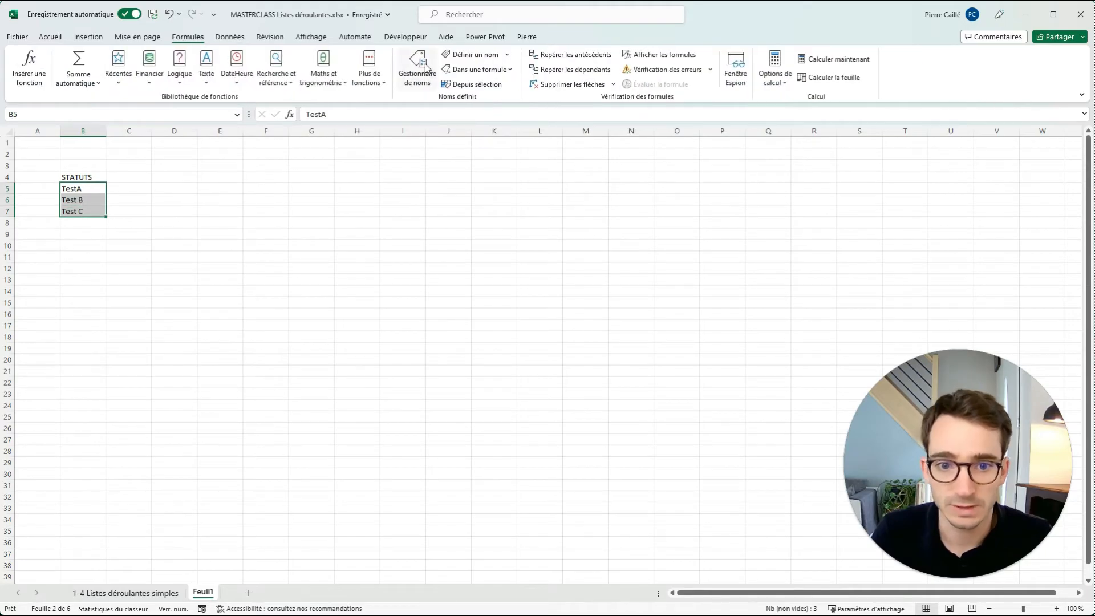
left_click(474, 55)
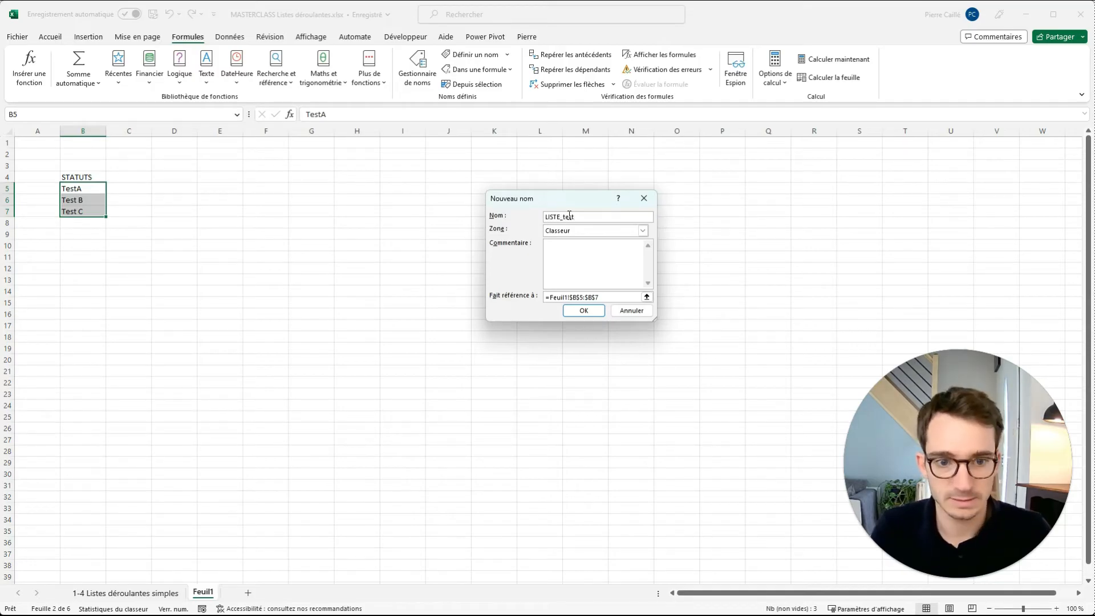
left_click(584, 310)
left_click(266, 234)
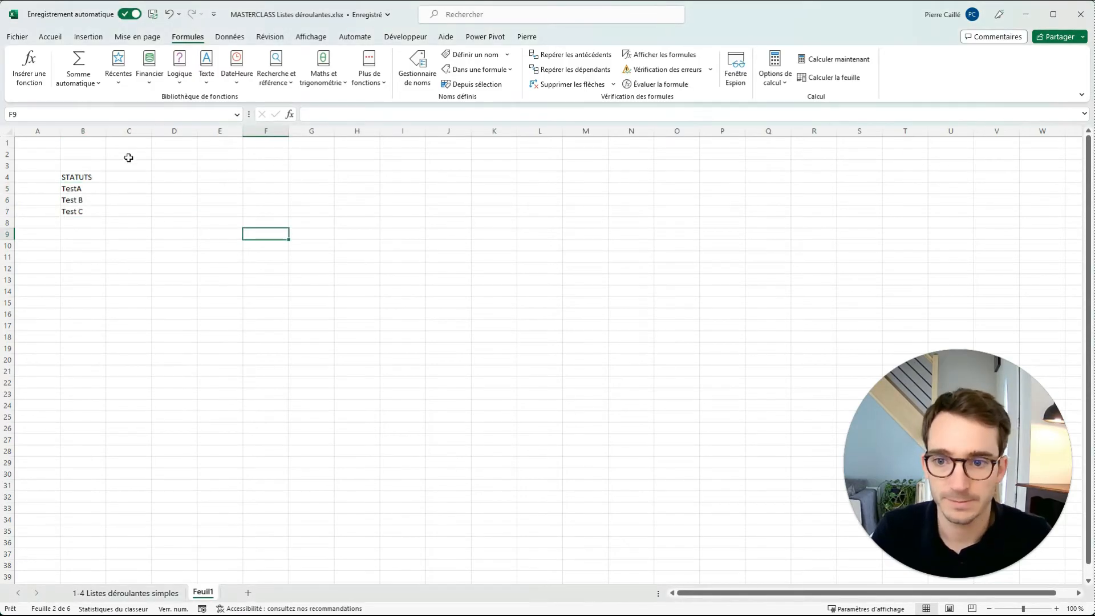
Set the list validation source for I2:I18 on the sheet 1-4 Listes déroulantes simples to =LISTE_test and open the drop-down in I5.
left_click(168, 596)
left_click_drag(404, 171, 403, 442)
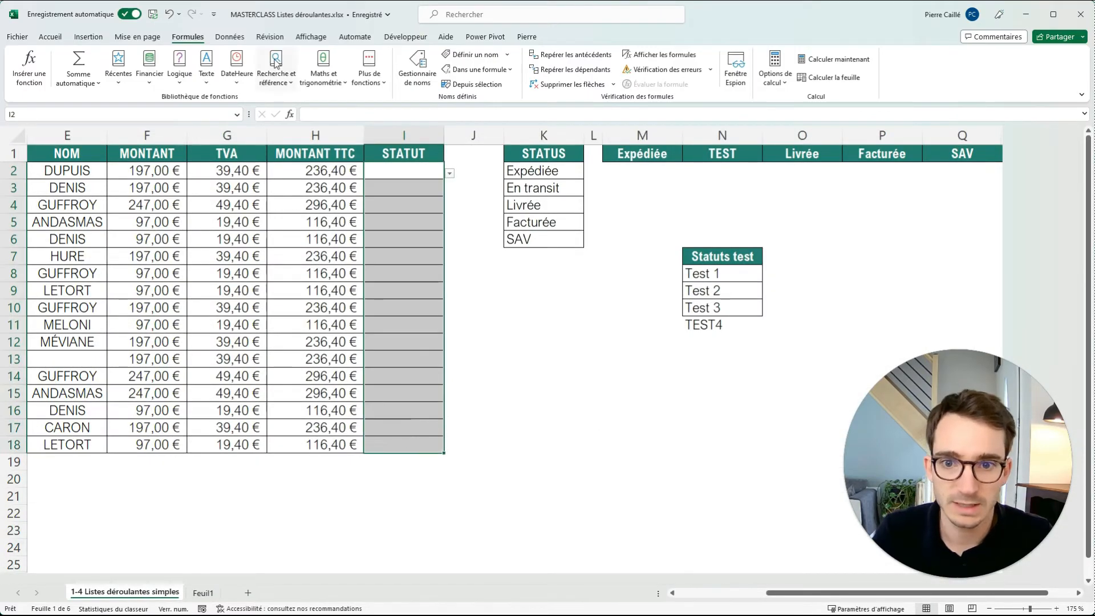
left_click(230, 37)
left_click(722, 84)
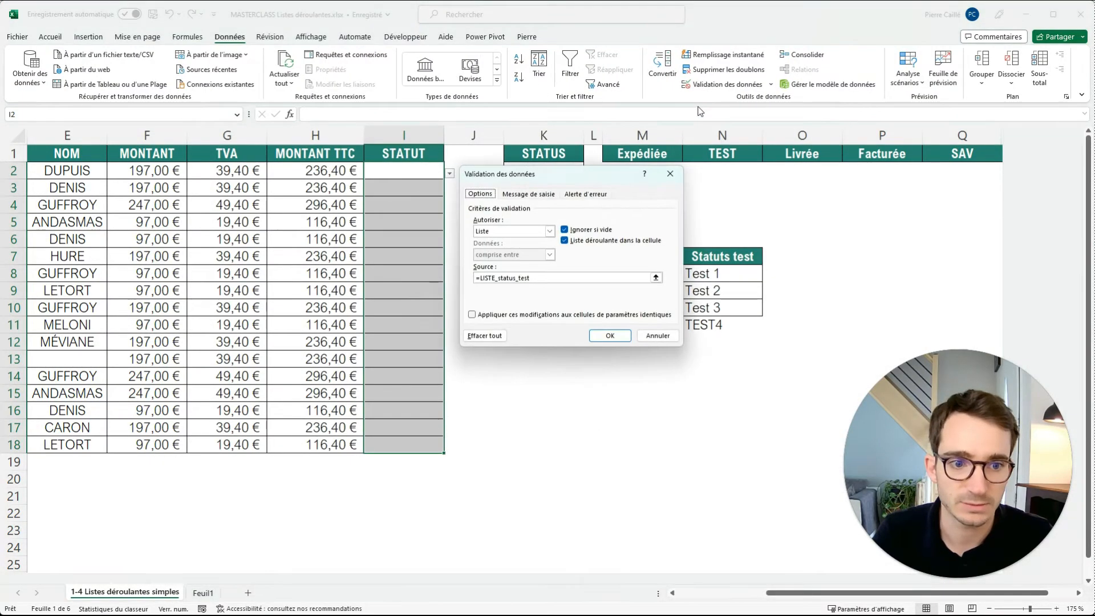
double_click(519, 280)
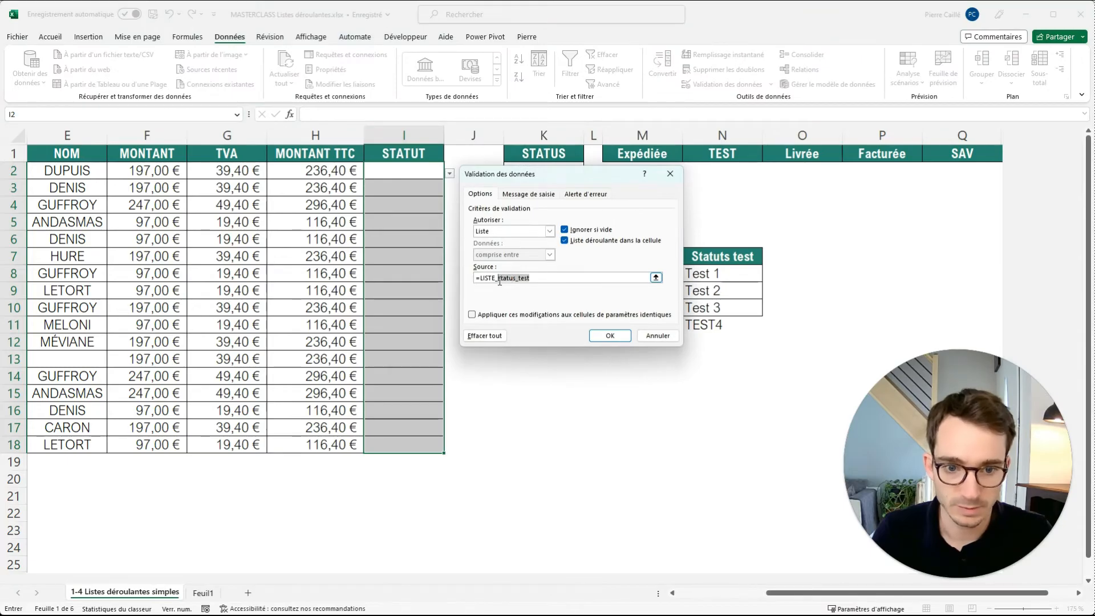
type("tes")
left_click(609, 336)
left_click(434, 217)
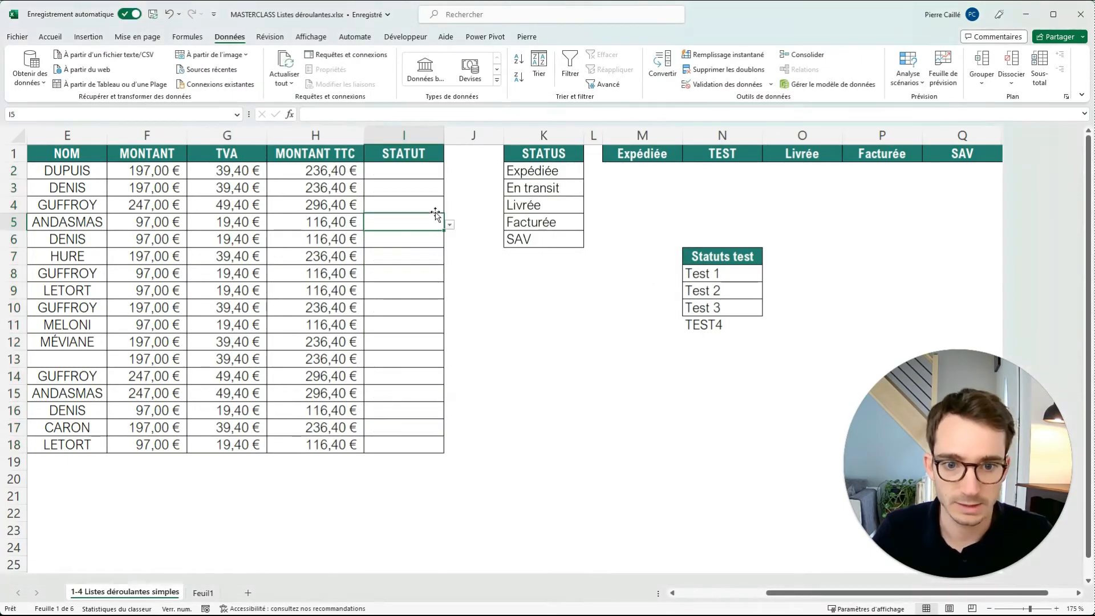
left_click(450, 226)
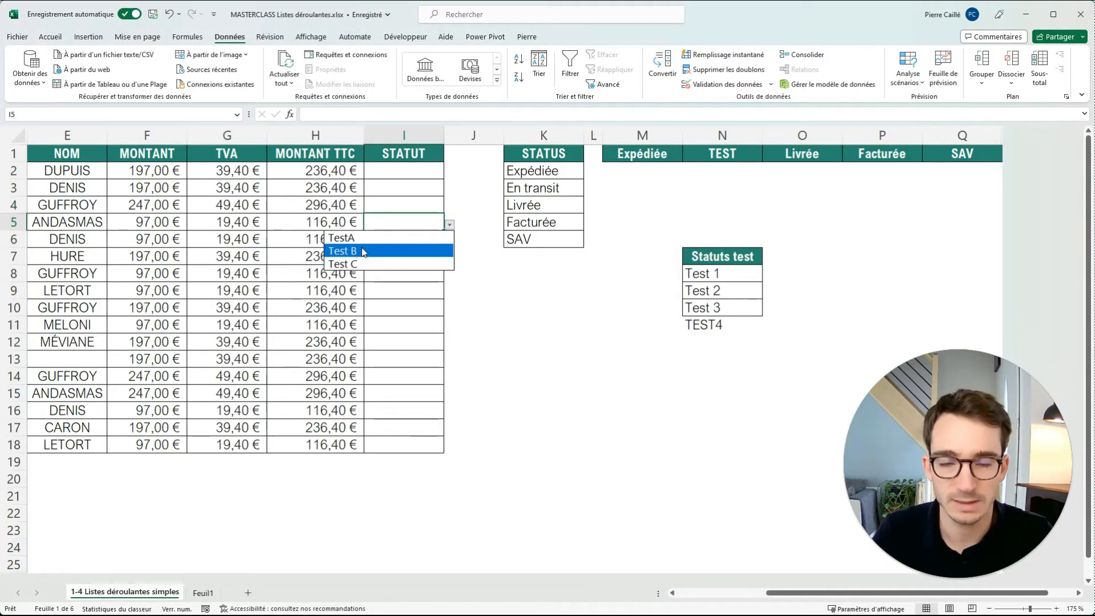
Replace the entry in B6 on Feuil1 with dfsSSDFsdf and check the drop-down list in I5 on the orders sheet.
left_click(203, 594)
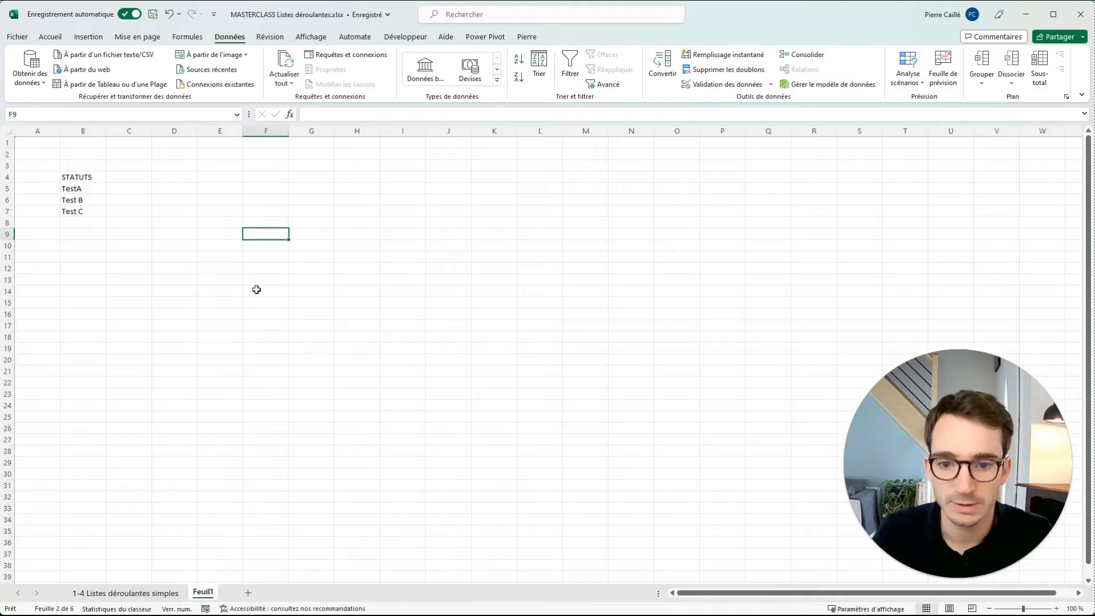
left_click(68, 200)
type("dfsSSDFsdf")
left_click(159, 439)
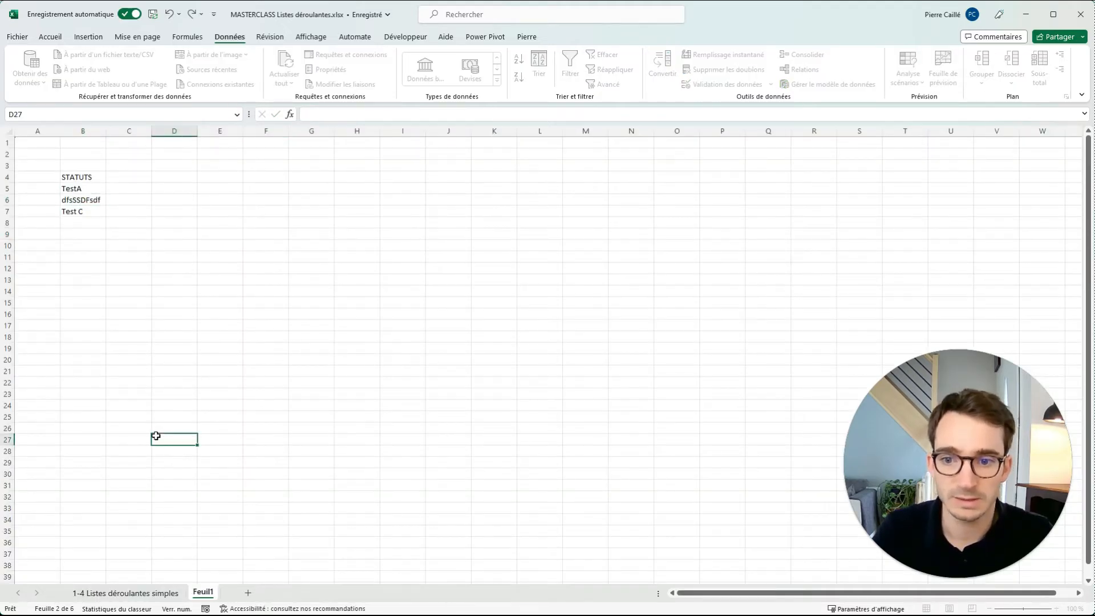
left_click(158, 591)
left_click(450, 224)
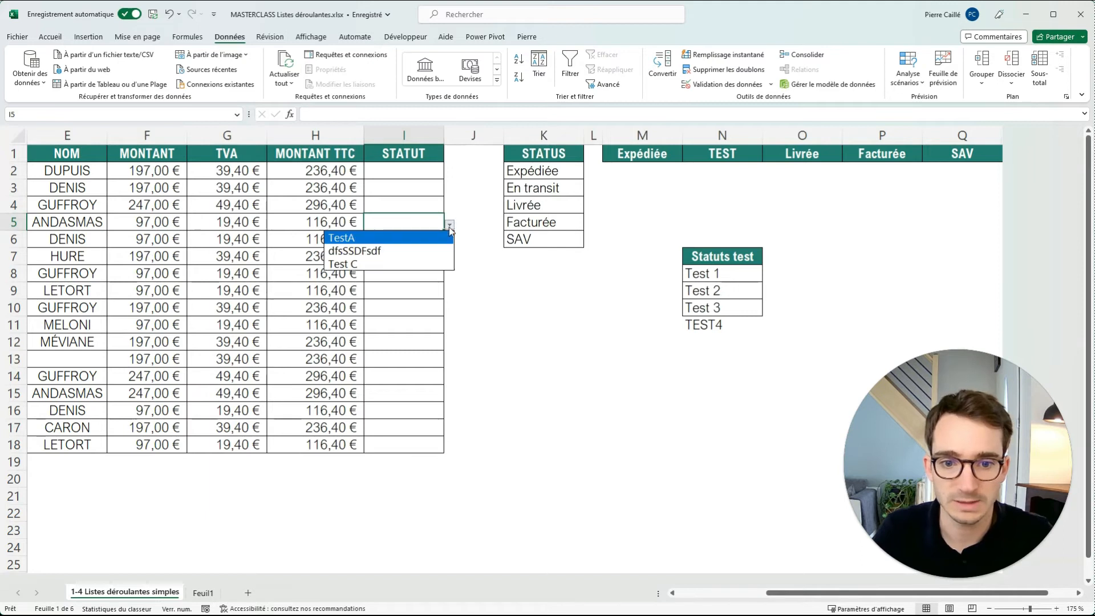
Check the entries offered by the drop-down list in I3 as well as in I5.
left_click(376, 251)
left_click(433, 192)
left_click(450, 190)
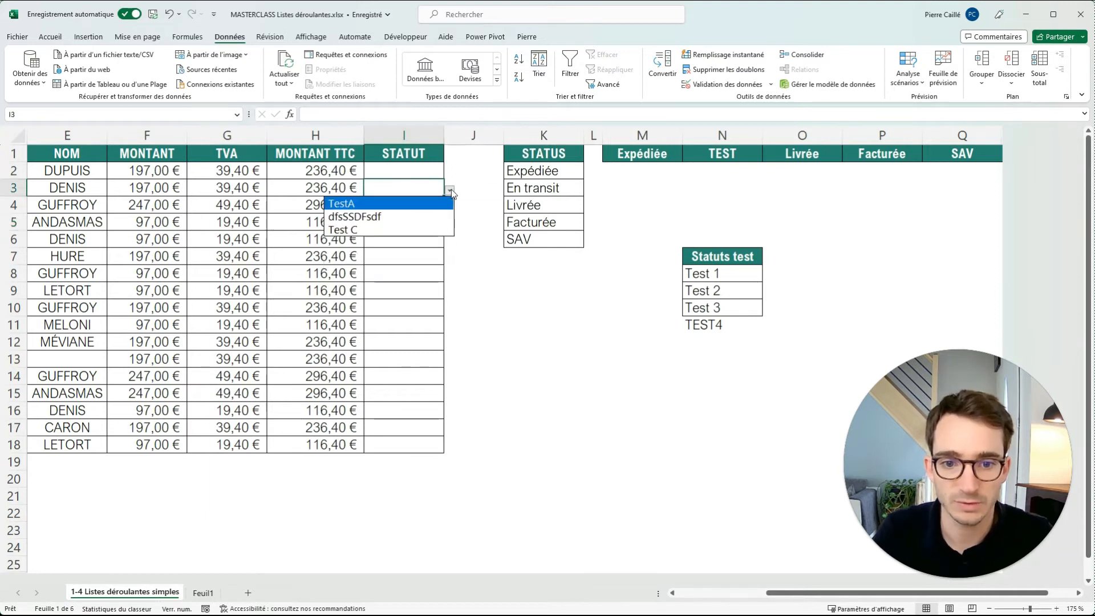
left_click(391, 216)
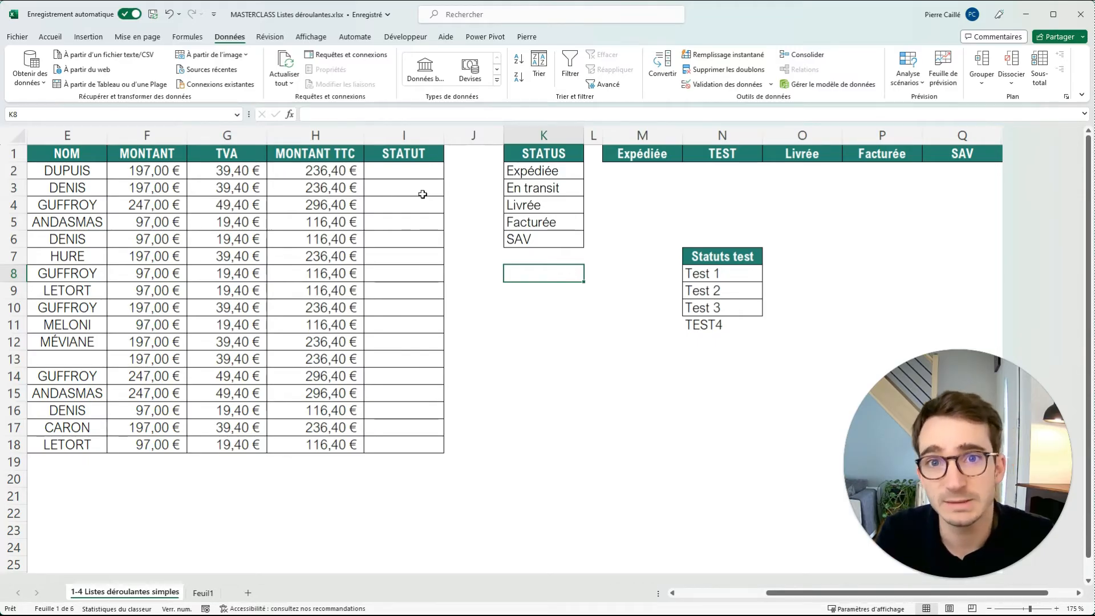
Move Facturée and SAV from K5:K6 down to K7:K8, leaving a gap in the STATUS list.
left_click(525, 260)
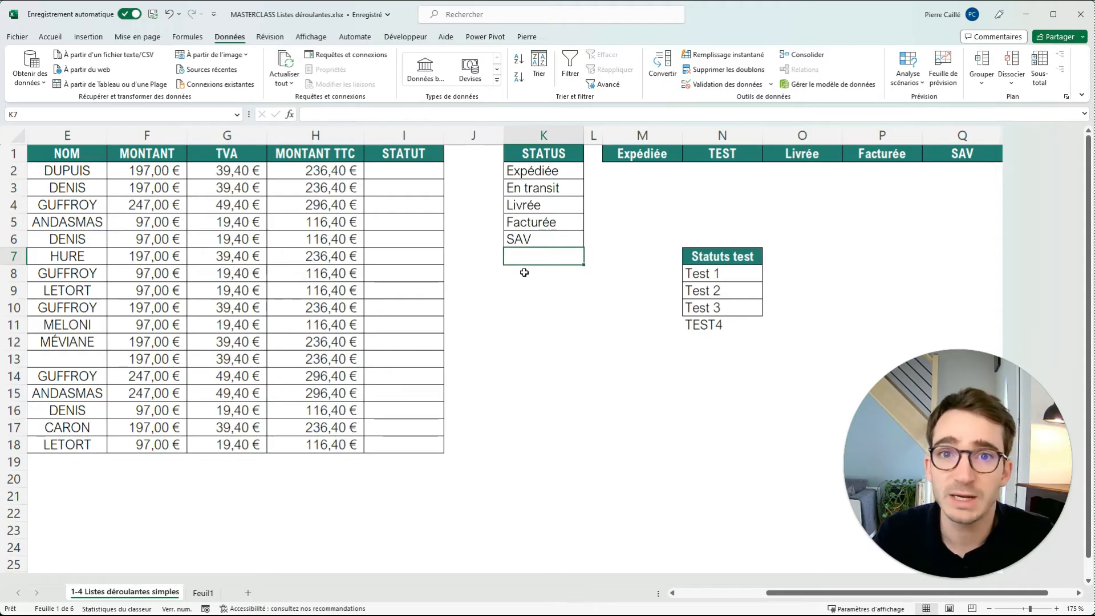
left_click_drag(555, 169, 556, 284)
left_click(535, 316)
Try to set the list validation source for I2:I18 to the two separate ranges =$K$2:$K$4;$K$7:$K$8.
left_click_drag(410, 165, 408, 444)
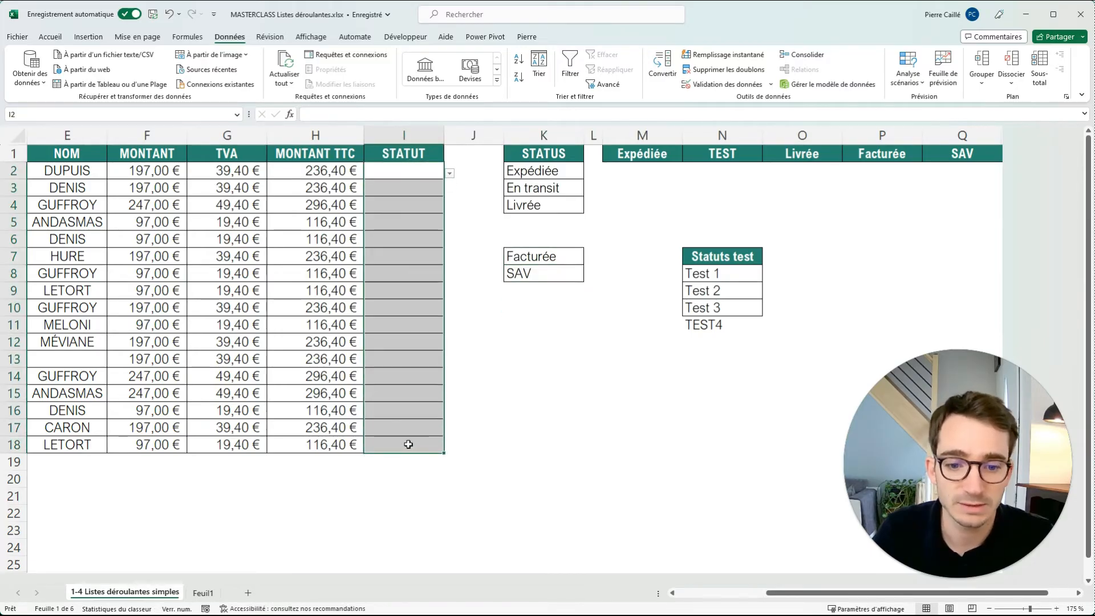
left_click(703, 84)
left_click_drag(517, 278, 457, 272)
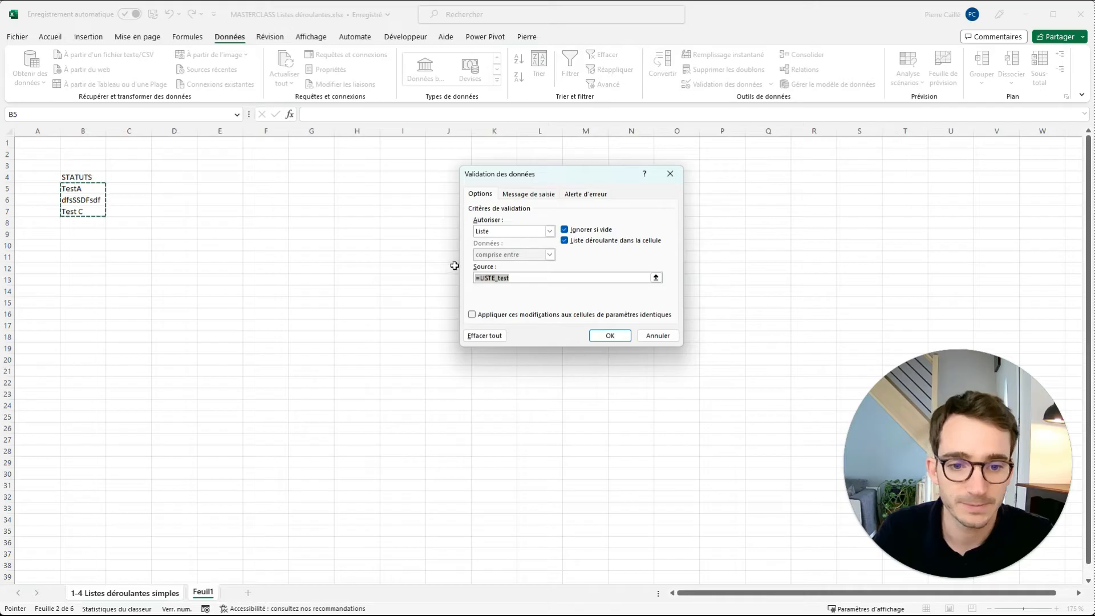
key("BackSpace")
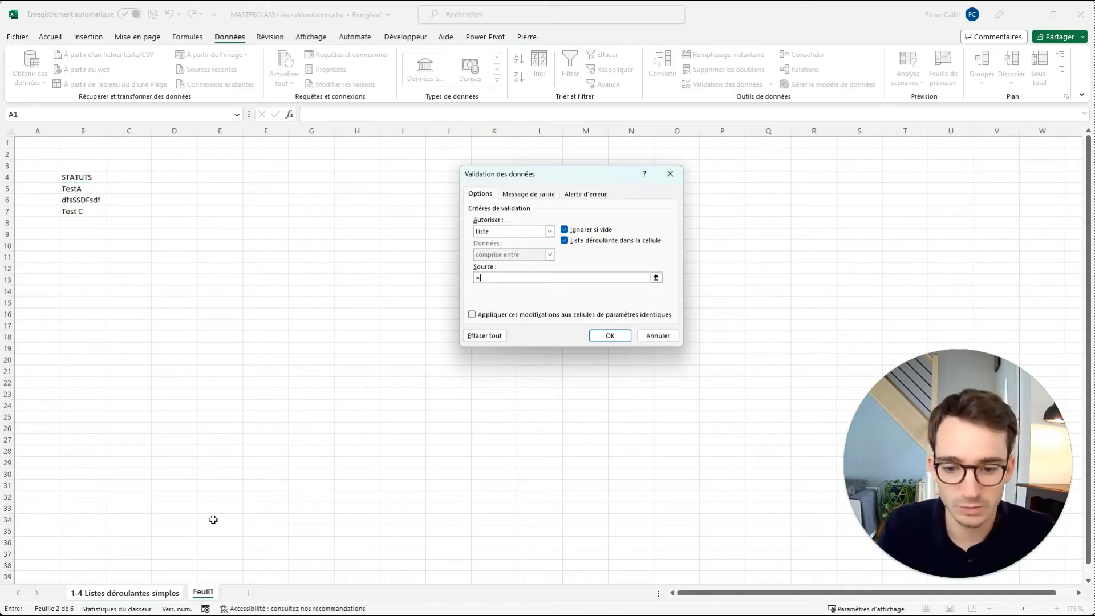
type("=")
left_click(171, 593)
left_click_drag(567, 174, 549, 200)
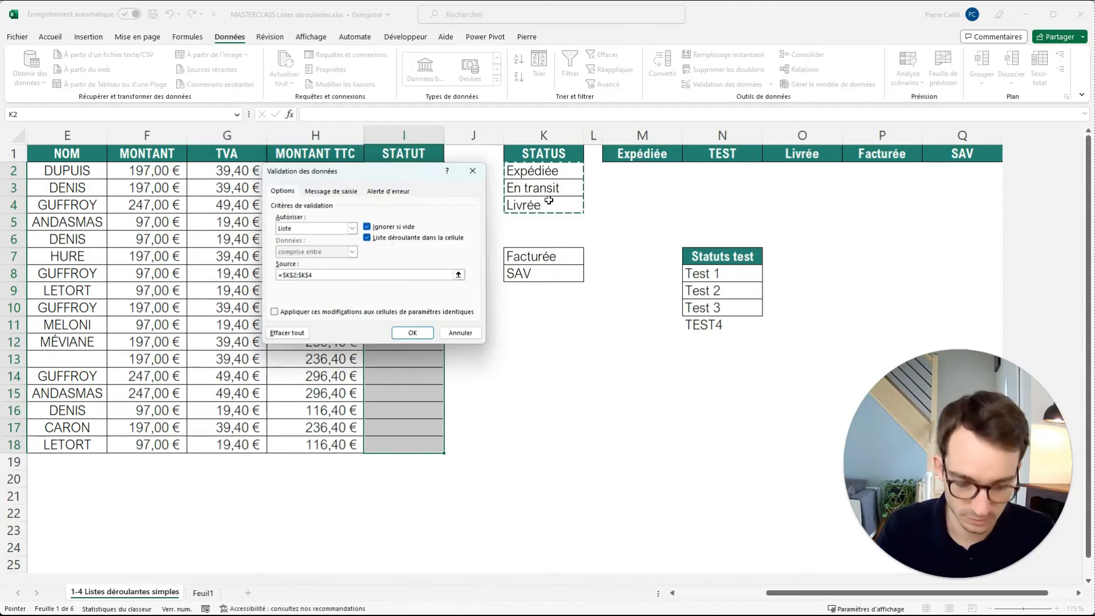
type(";")
left_click_drag(530, 258, 505, 285)
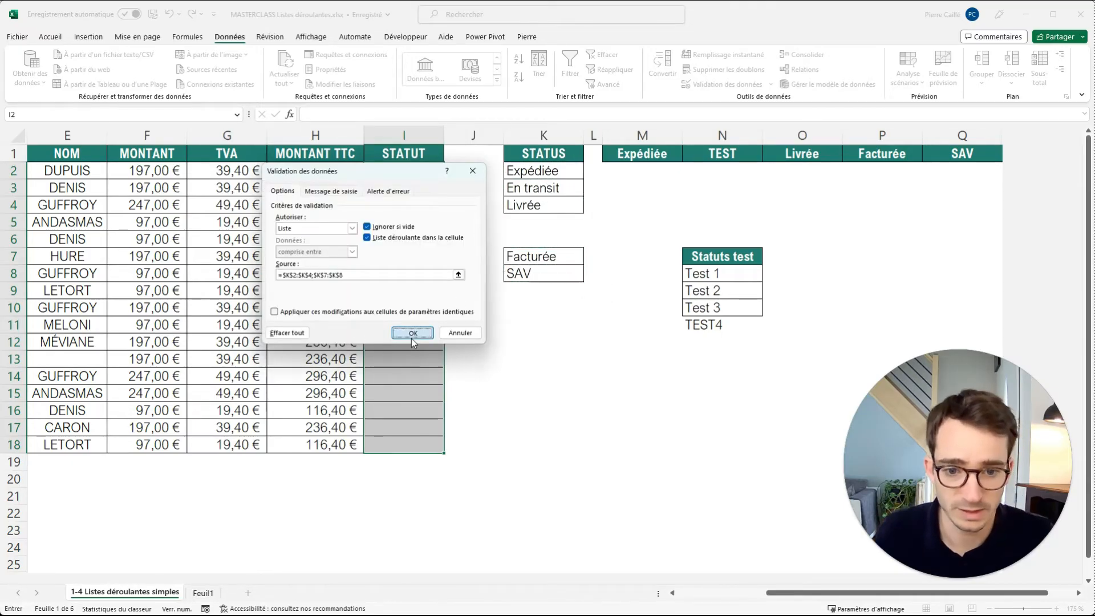
left_click(412, 336)
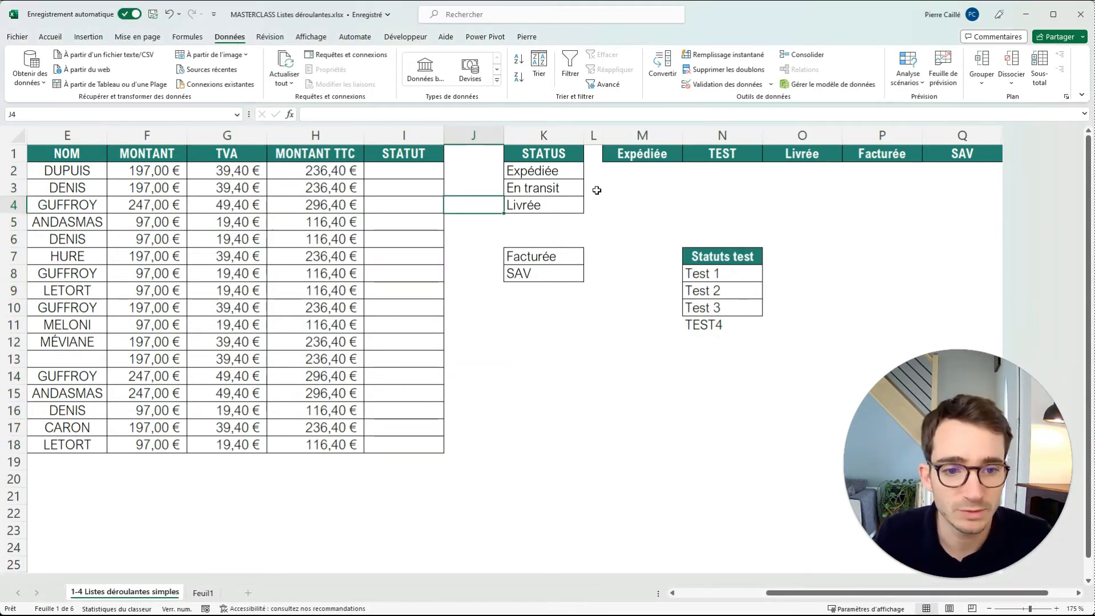
Widen column L and copy the STATUS heading with its first three entries from K1:K4 to L1.
left_click_drag(602, 141, 662, 146)
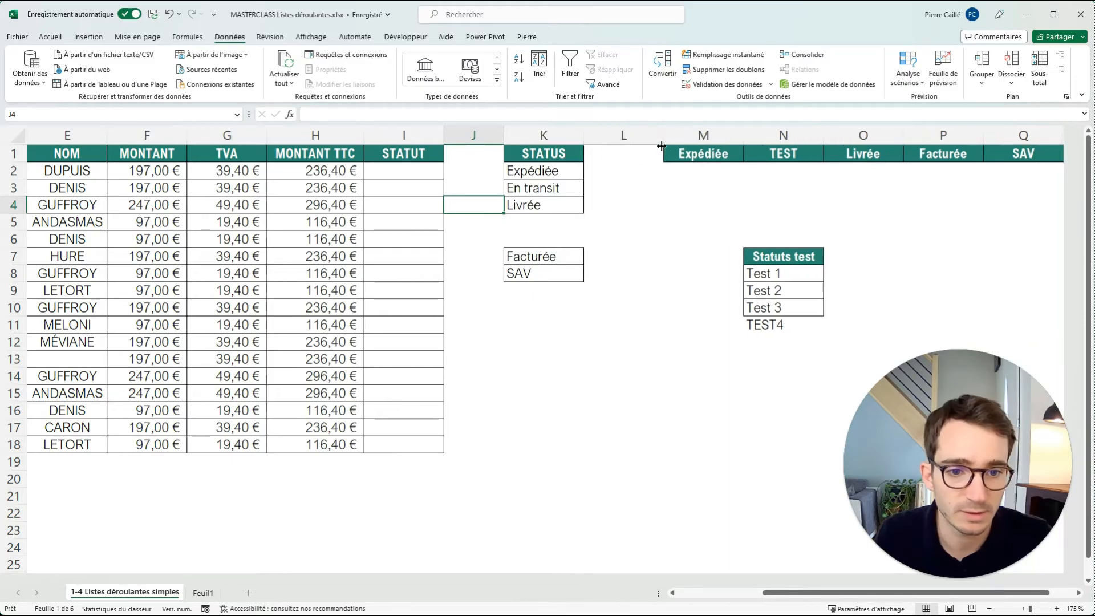
left_click(611, 160)
left_click_drag(566, 159, 559, 205)
key("ctrl+c")
left_click(606, 153)
key("ctrl+v")
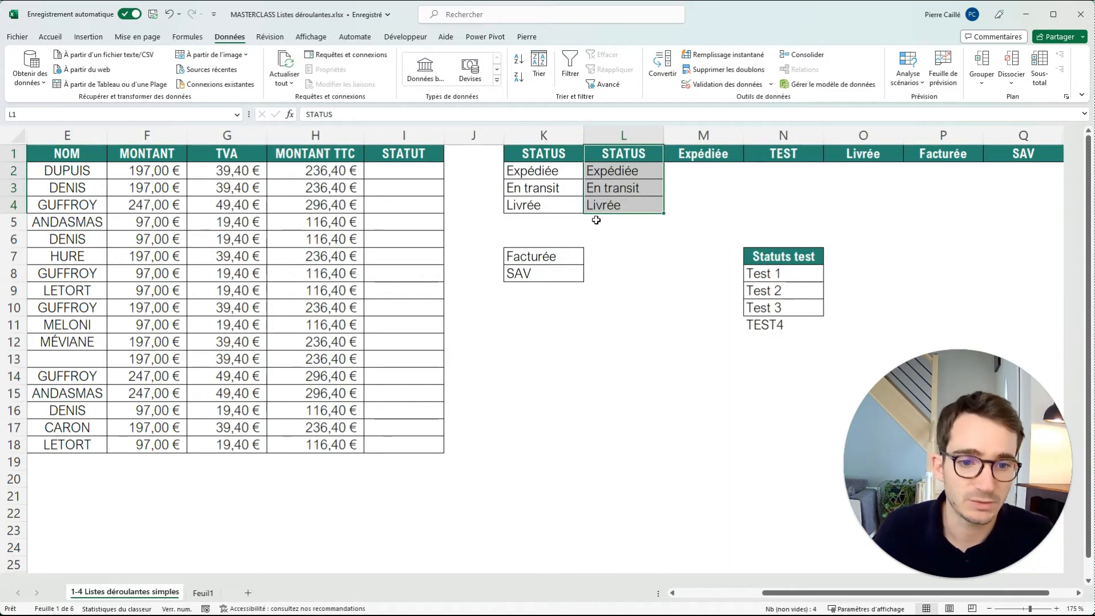
Link L5 to K7 with a formula and fill it down to L6 to complete the copied list.
left_click(595, 222)
type("=")
left_click(559, 253)
key("Return")
left_click(652, 227)
left_click_drag(662, 230, 623, 243)
Set the list validation source for I2:I18 to =$L$2:$L$6 and open the drop-down in I4.
left_click_drag(400, 171, 380, 437)
left_click(723, 84)
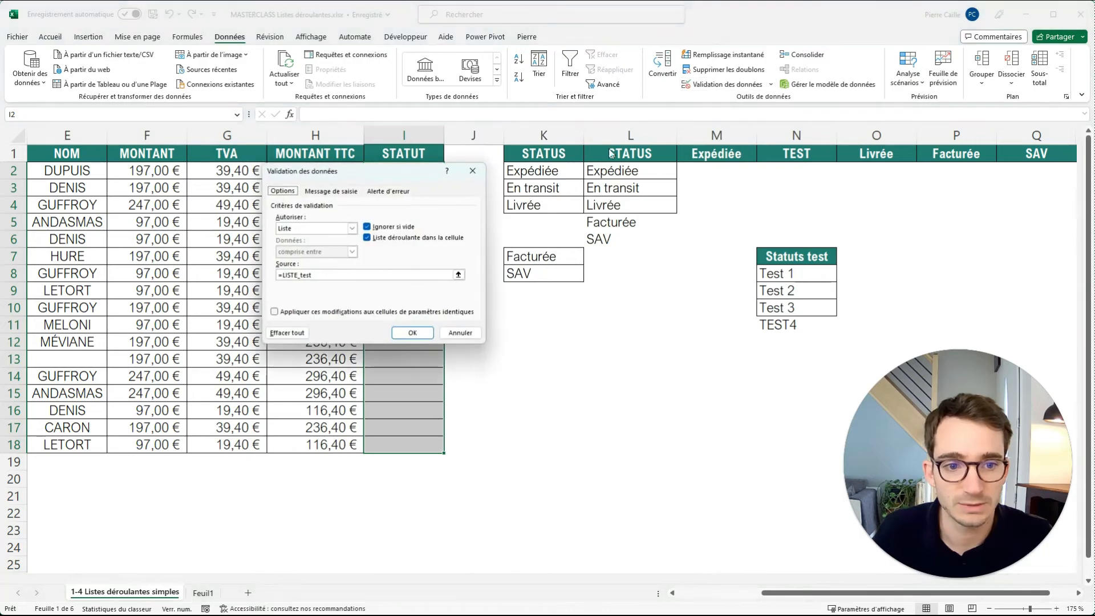
key("BackSpace")
left_click(162, 598)
left_click_drag(613, 171, 610, 232)
left_click(395, 333)
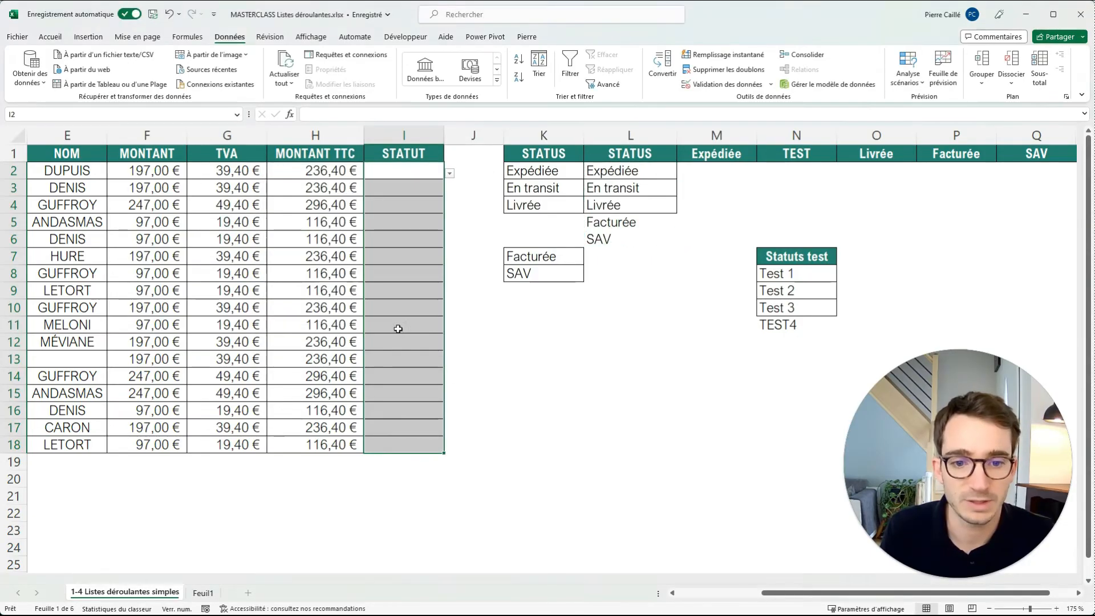
left_click(406, 204)
left_click(449, 208)
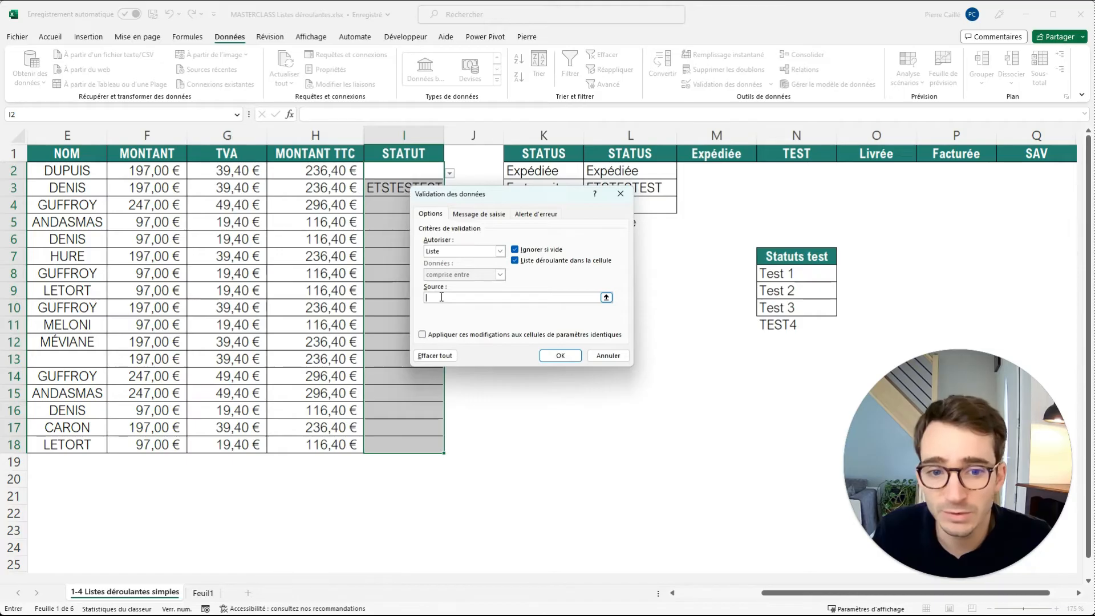
Try to use the separate cells =$K$2;$K$3;$K$4 as the list validation source for I2:I18.
left_click_drag(539, 194, 395, 175)
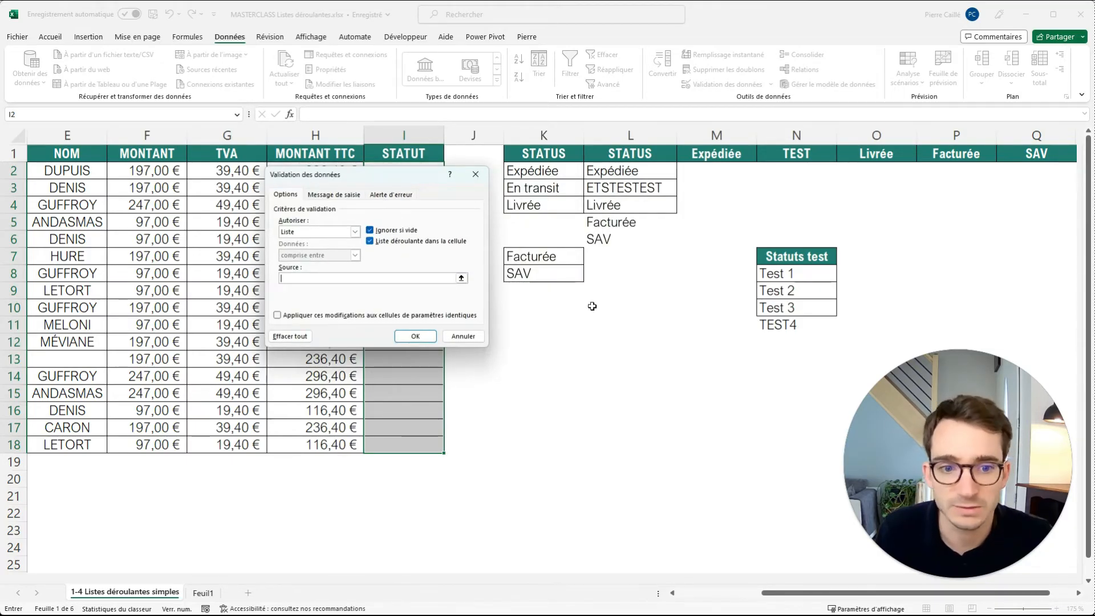
left_click(541, 170)
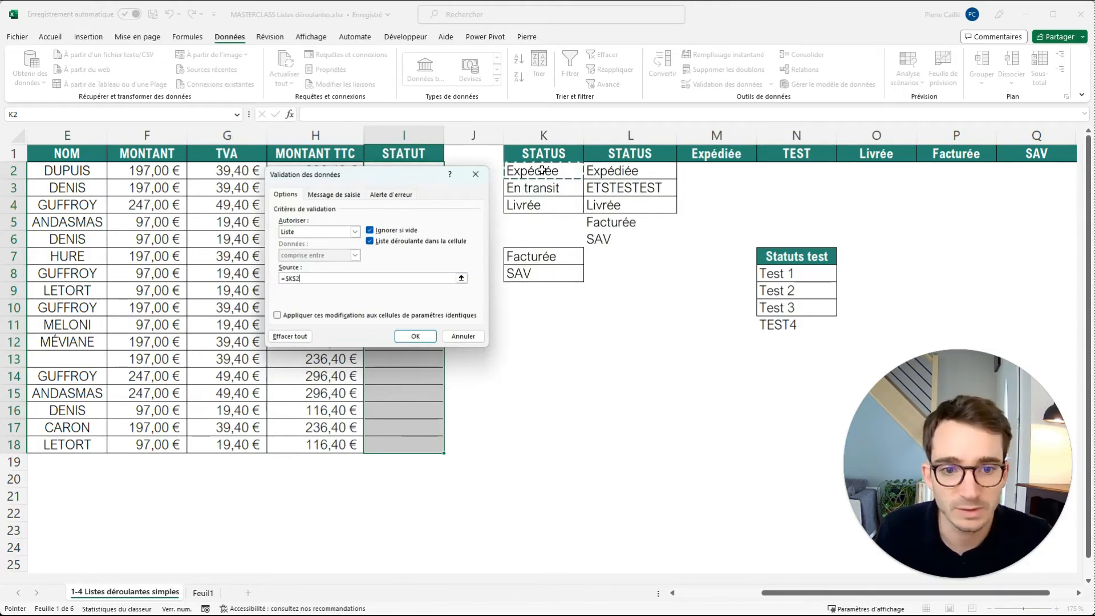
left_click(533, 190, "ctrl")
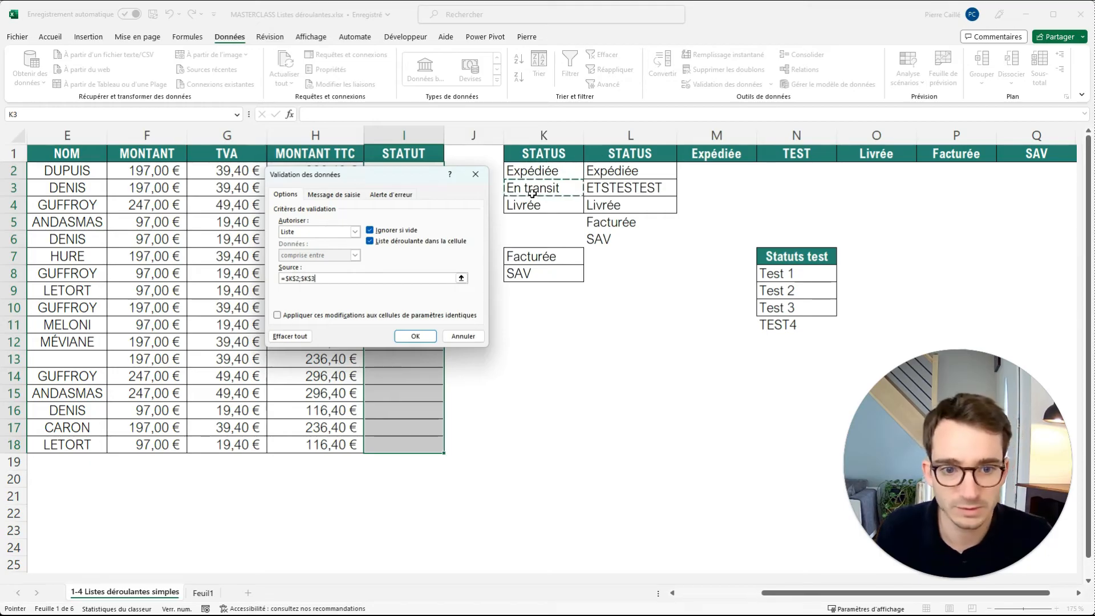
left_click(526, 207, "ctrl")
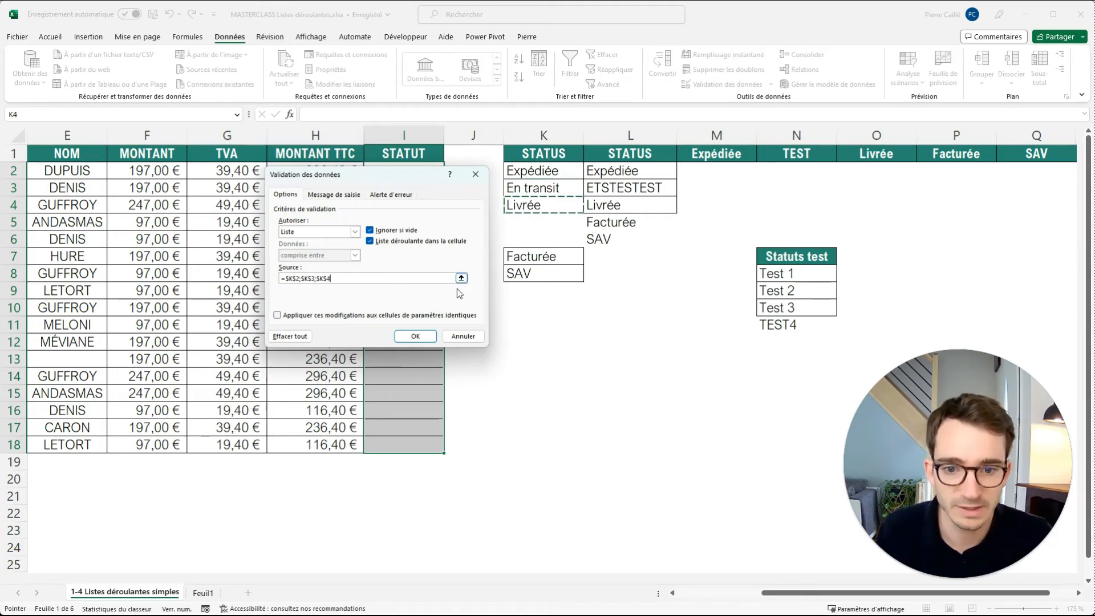
left_click(425, 338)
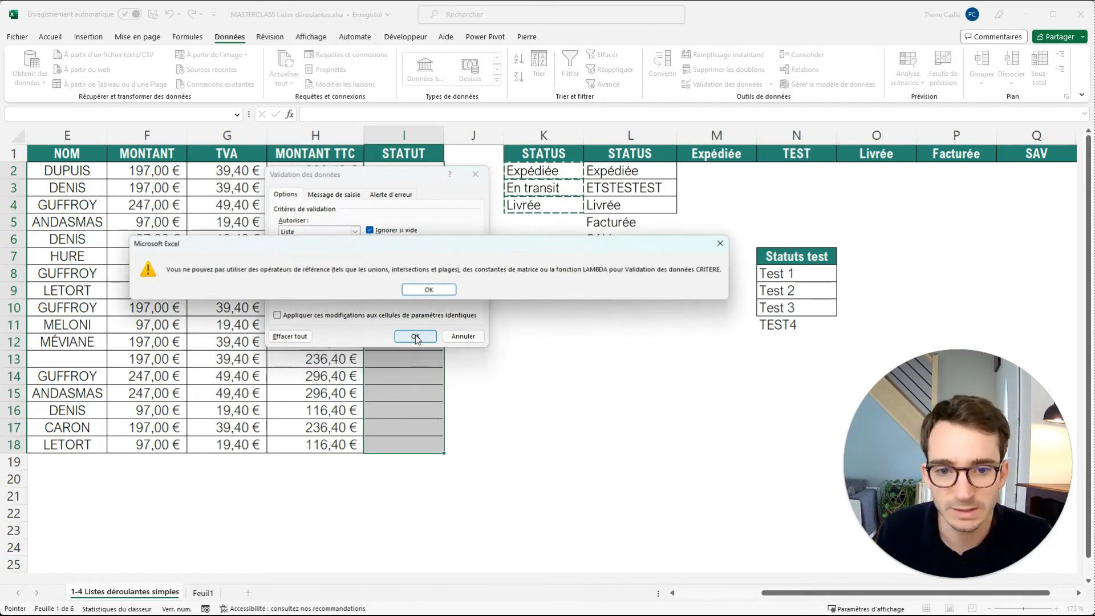
left_click(440, 291)
Try to use the non-adjacent cells =$K$2;$K$7;$N$8 as the list validation source for I2:I18.
left_click(561, 173)
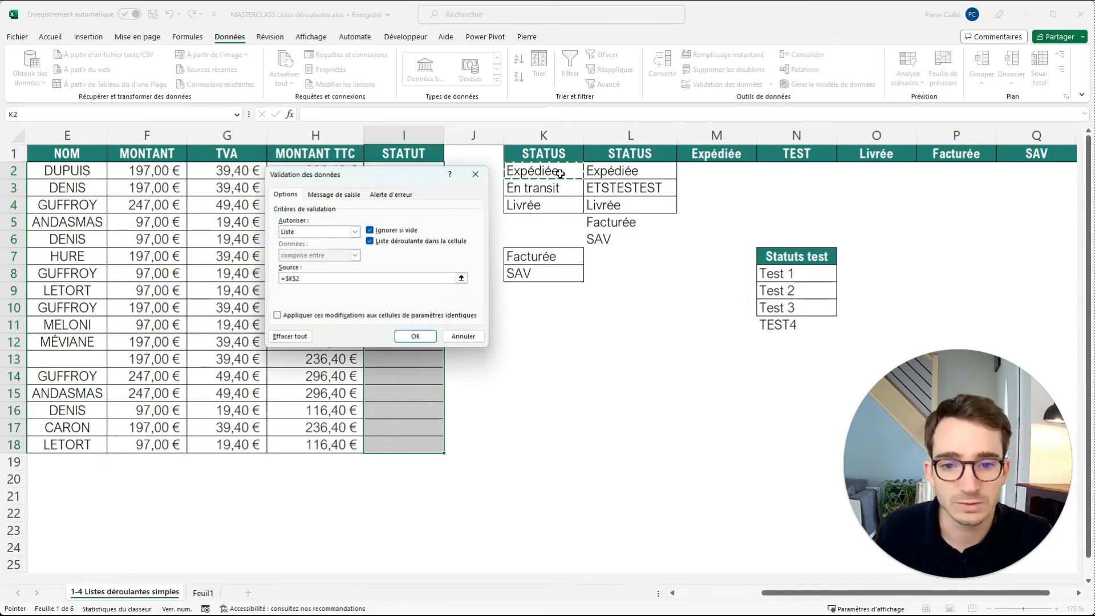
type(";")
left_click(533, 257)
type(";")
left_click(789, 275)
type("+")
key("BackSpace")
key("Return")
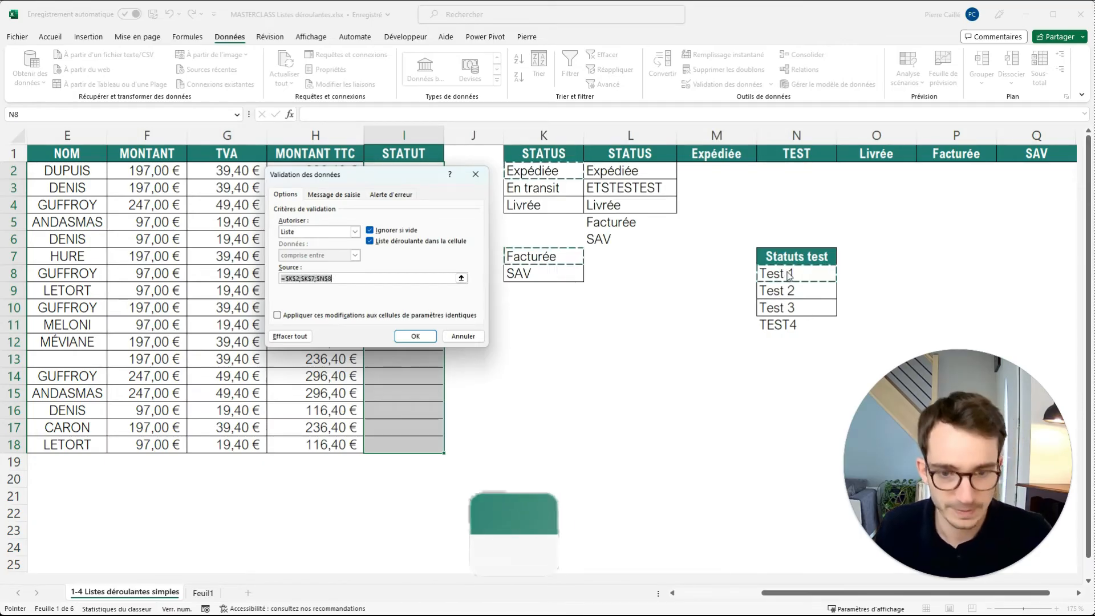
key("Return")
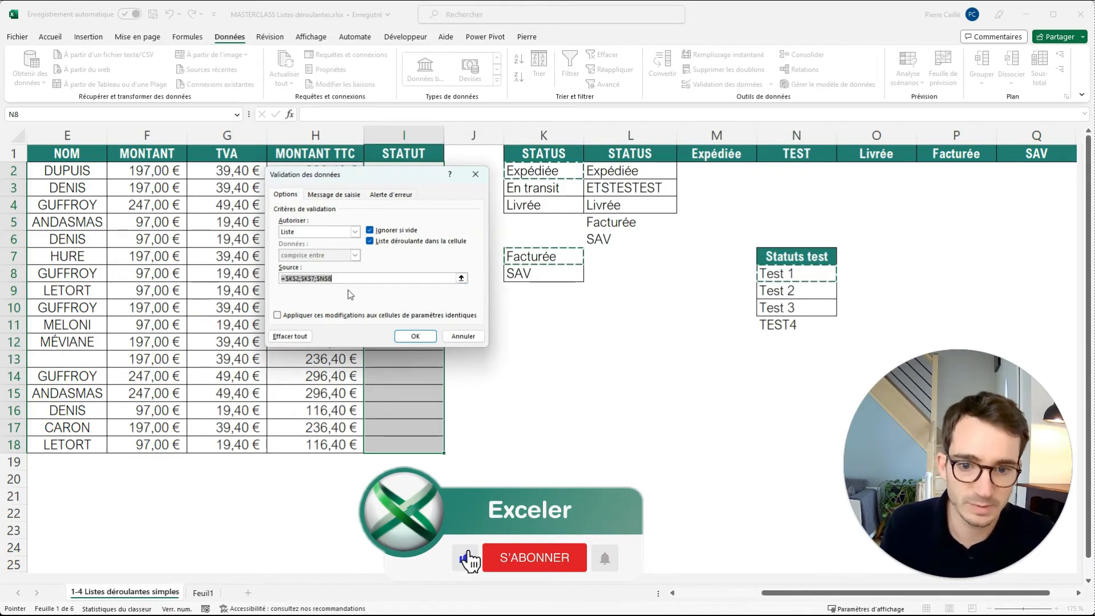
Try a validation source listing K2, K3 and K4 with a plus sign before each added reference, and abandon the validation change.
key("BackSpace")
left_click(542, 168)
type(";+")
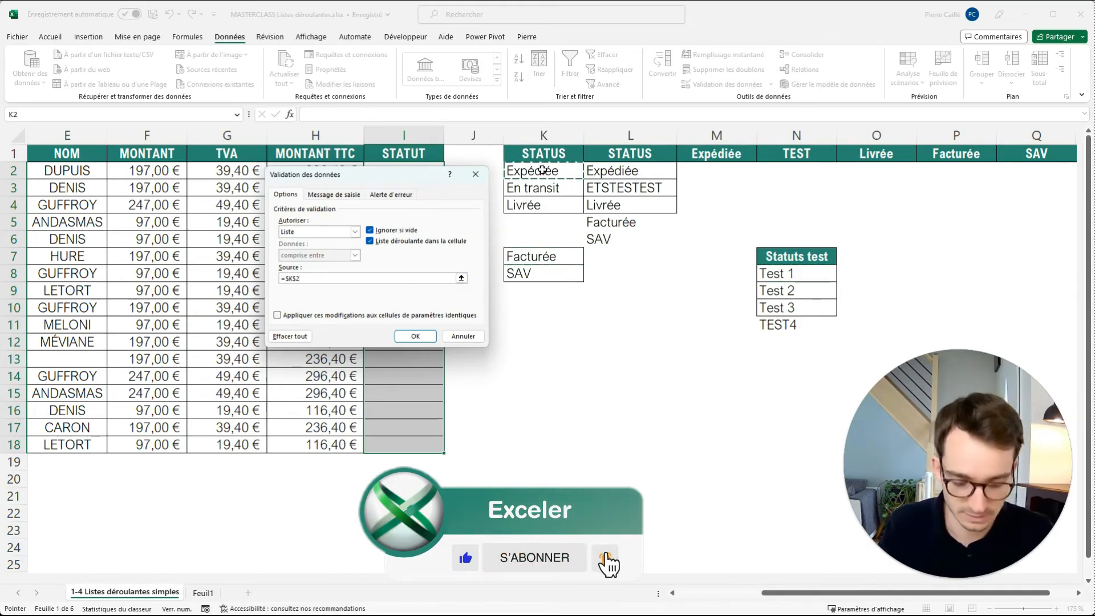
left_click(543, 188)
type(";=$K$3;=$K$4")
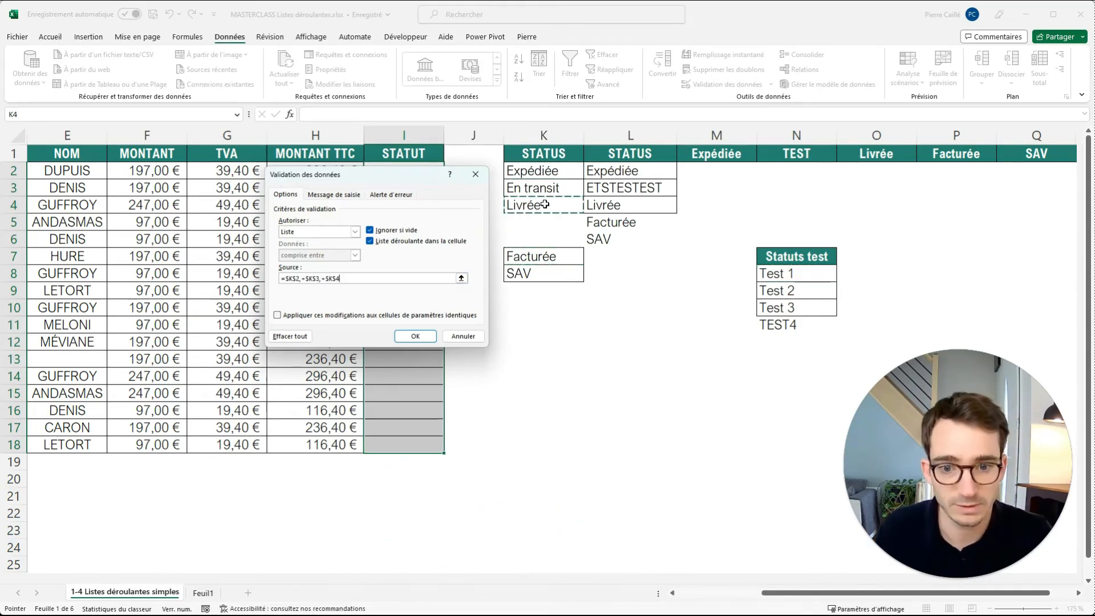
left_click(545, 205)
key("Return")
key("Return")
key("Escape")
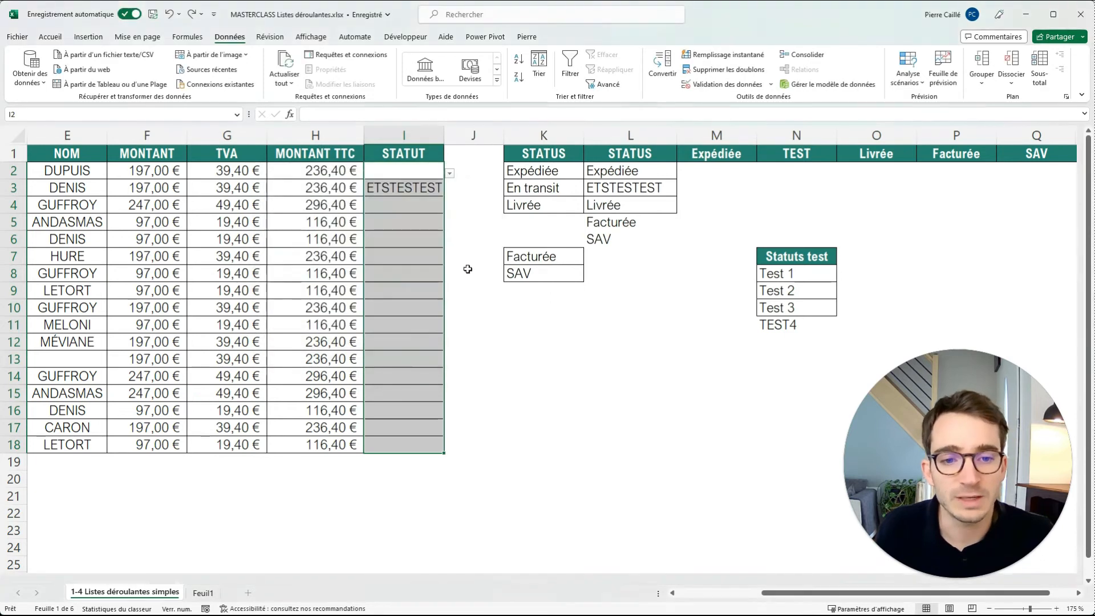
Insert a column before the Expédiée column M and head it LISTE in M1.
left_click(606, 225)
right_click(708, 135)
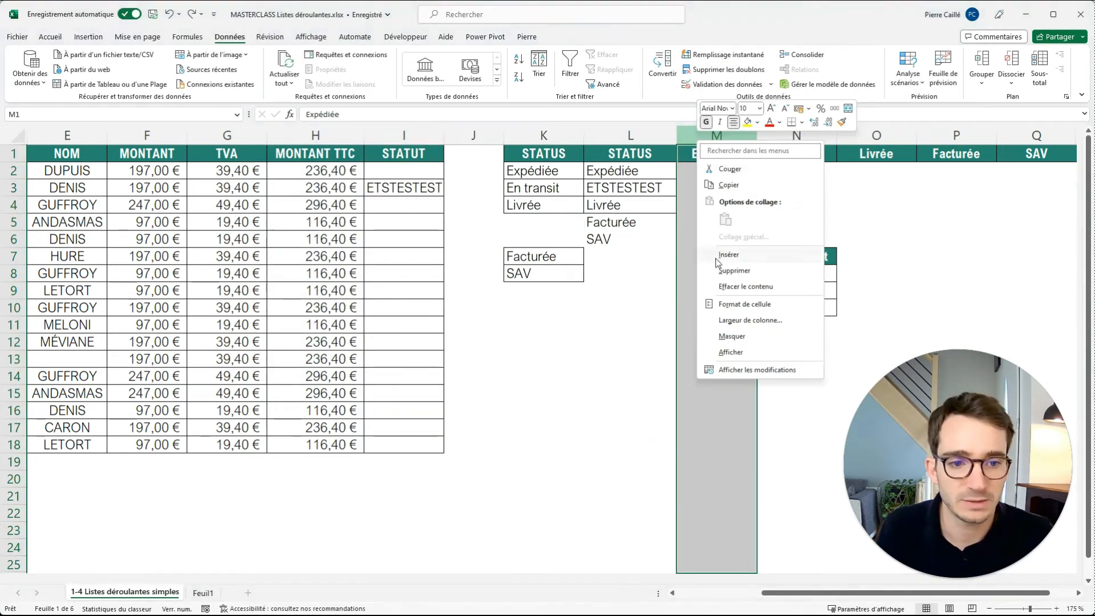
left_click(733, 252)
left_click(700, 159)
type("LISTE")
key("Return")
Fill M2:M4 with formulas linking to K2, K8 and O9.
type("=")
left_click(572, 174)
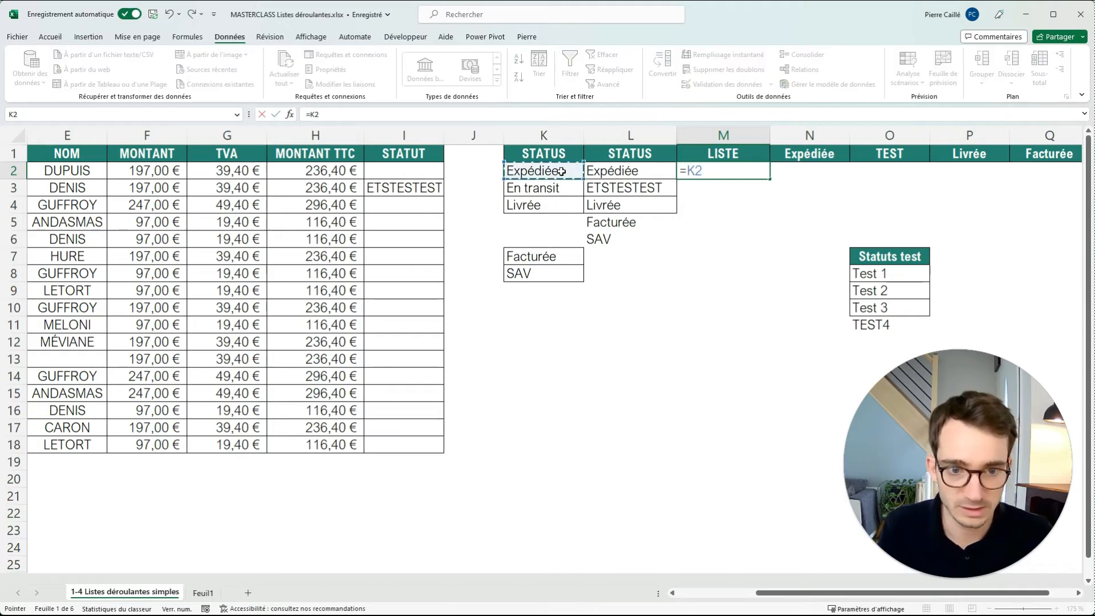
key("Return")
type("=")
left_click(538, 277)
key("Return")
type("=")
left_click(880, 289)
key("Return")
Set the list validation source for I2:I18 to M2:M4 and check the drop-down in I6 against the LISTE entries.
left_click_drag(405, 171, 411, 445)
left_click(724, 84)
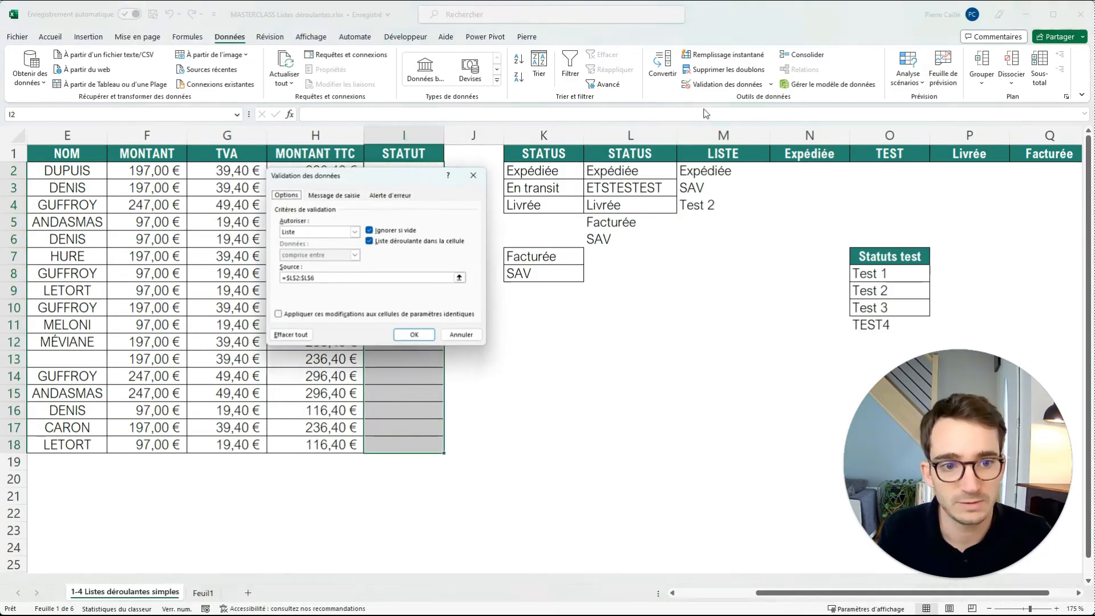
left_click(341, 278)
left_click_drag(723, 170, 768, 207)
left_click(415, 336)
left_click(411, 239)
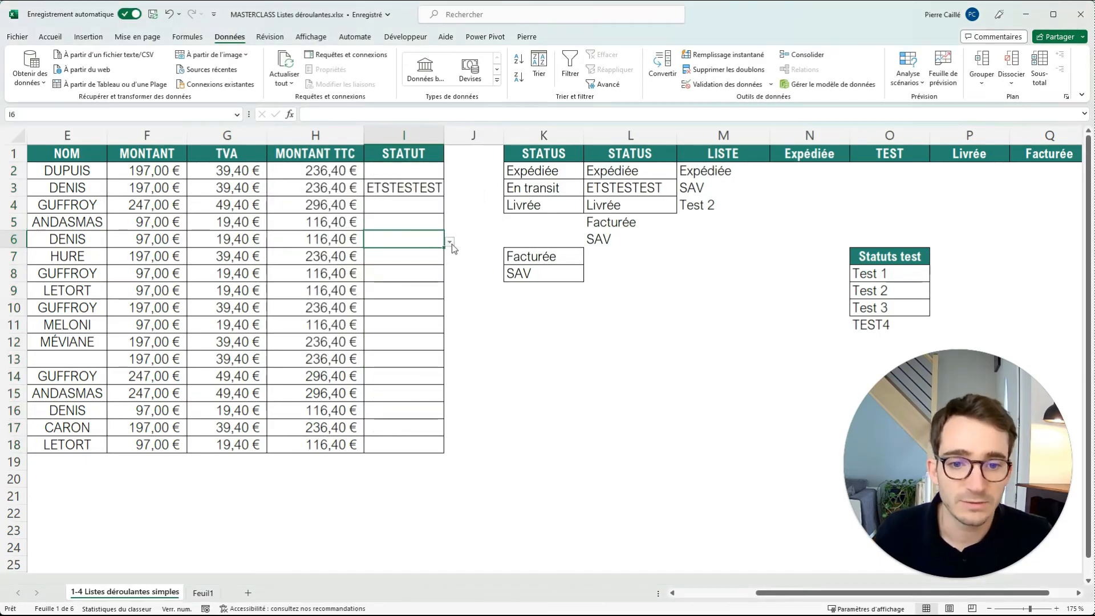
left_click(449, 242)
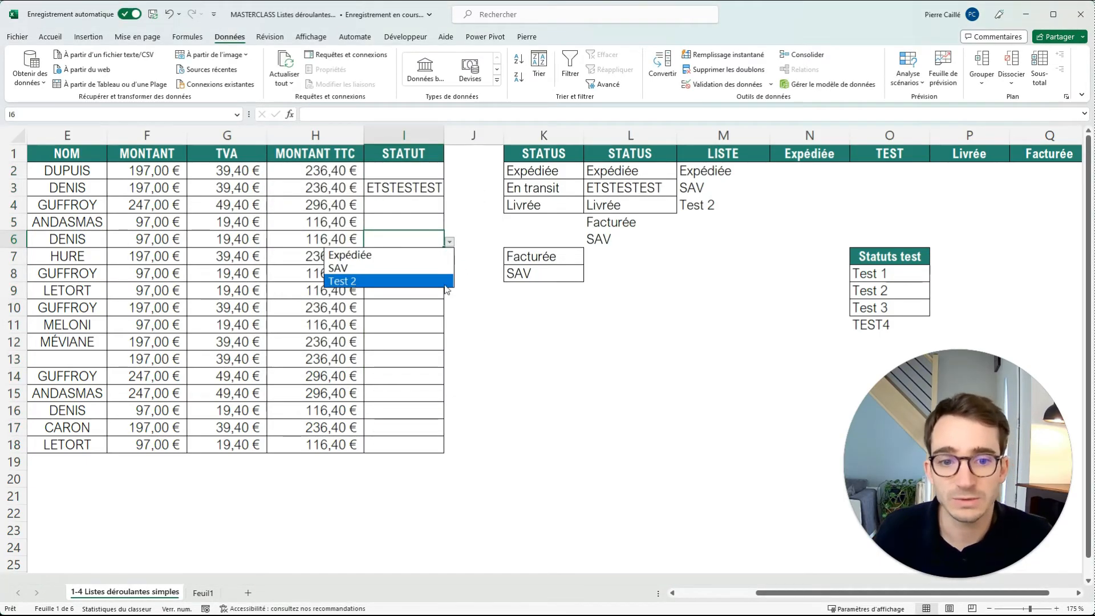
left_click(514, 225)
left_click_drag(726, 173, 719, 206)
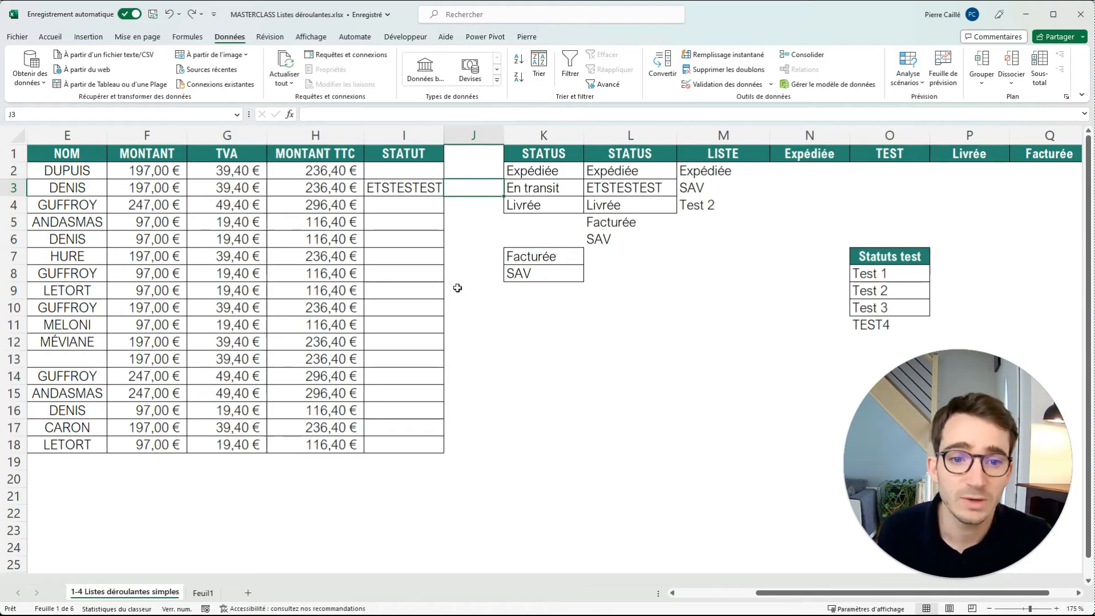
Format K1:L4 as a table with headers in a blue medium style.
left_click_drag(562, 154, 638, 210)
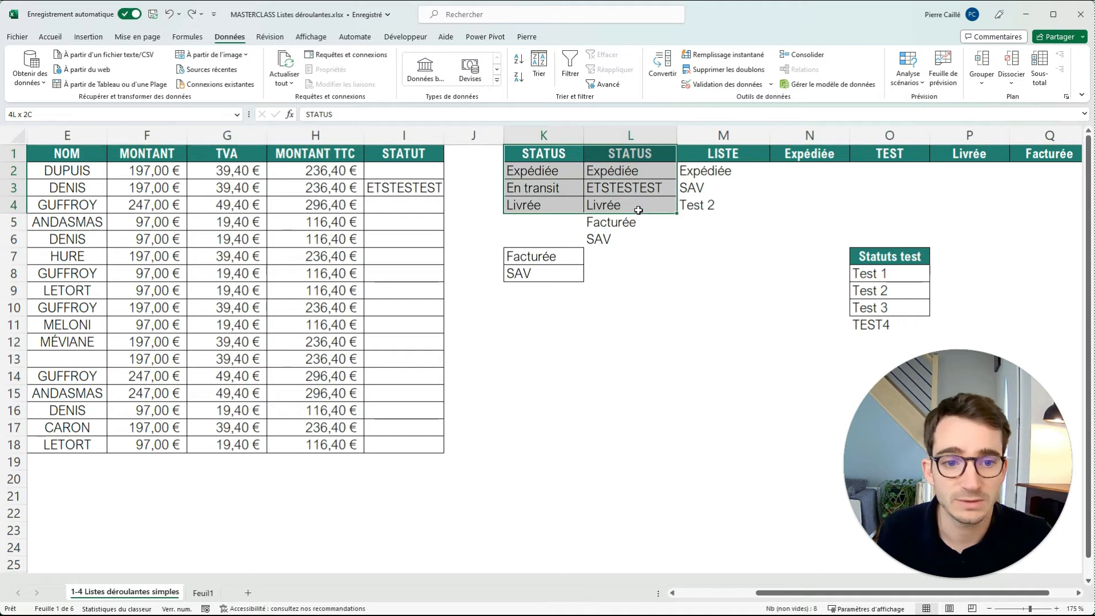
left_click(46, 38)
left_click(683, 71)
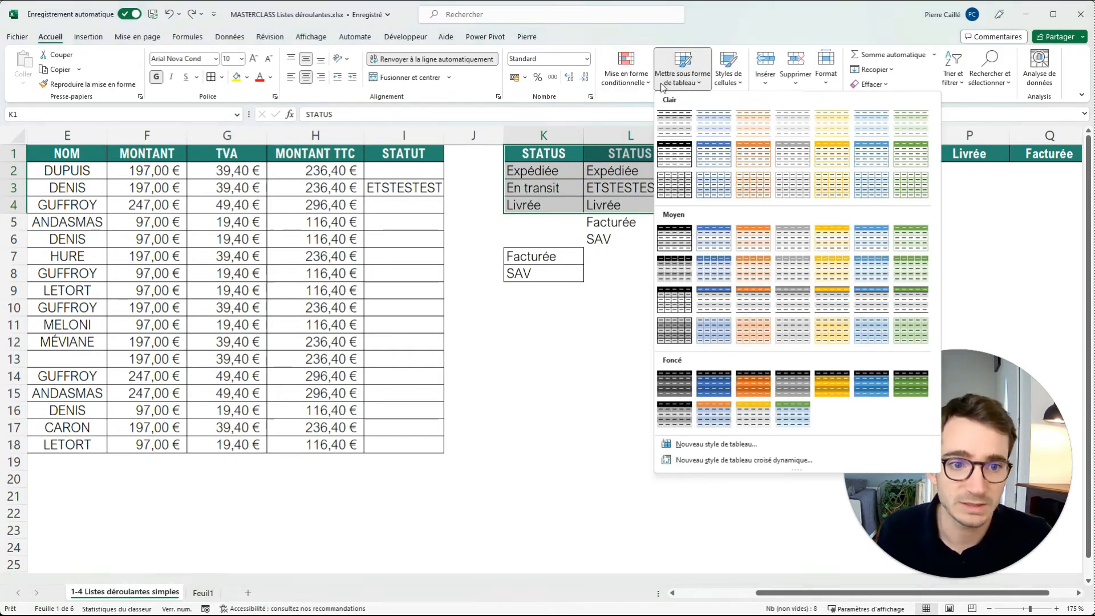
left_click(707, 248)
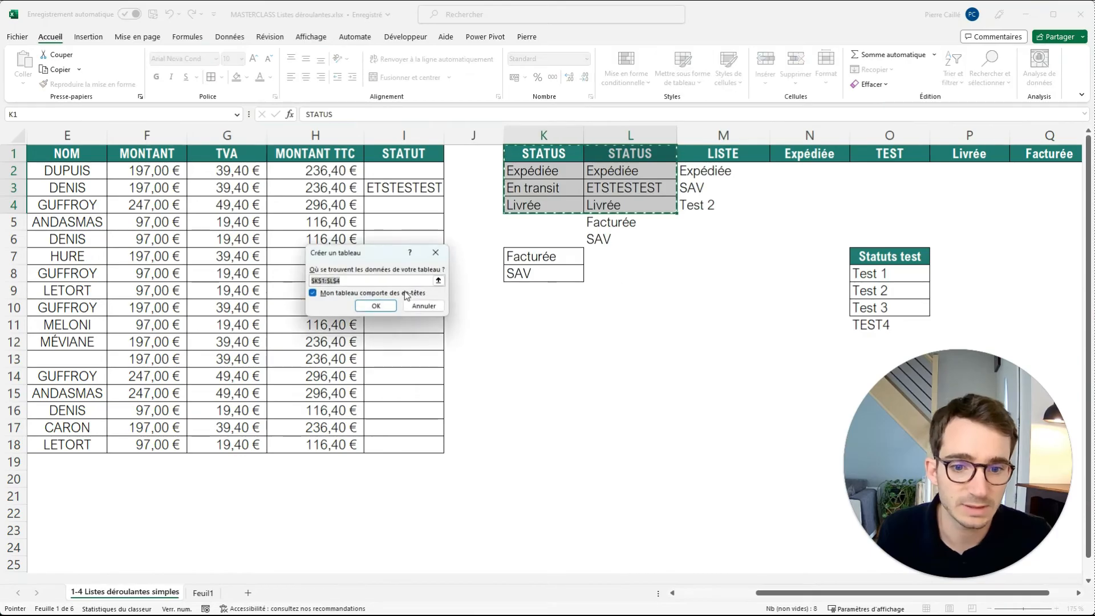
left_click(376, 306)
left_click(805, 308)
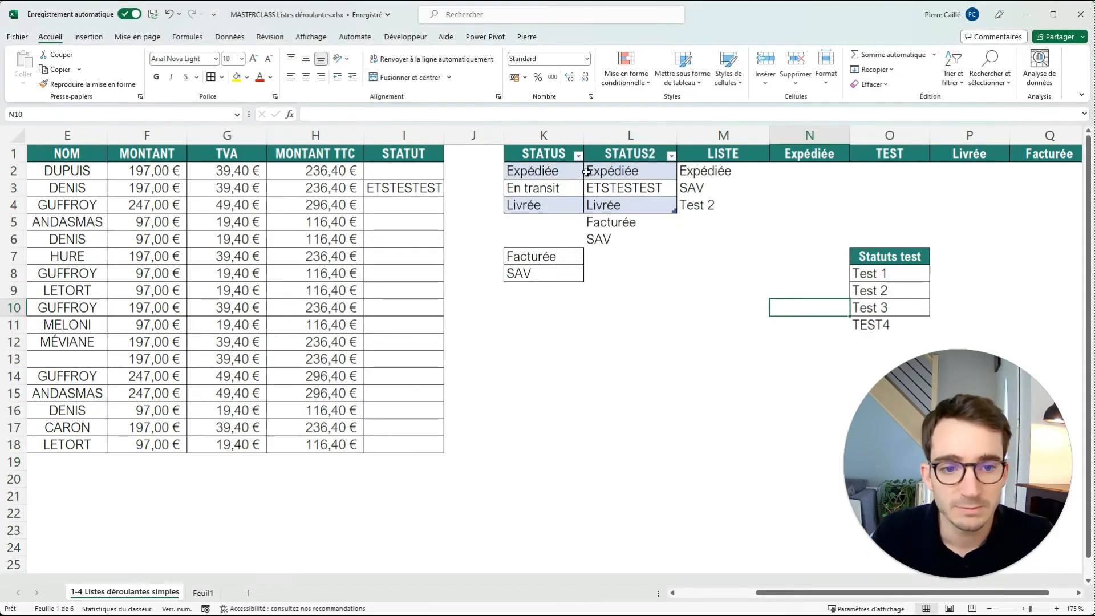
Reference K2:K4 in a formula in L8, copy the structured reference =Tableau1[STATUS] and leave the cell empty.
left_click(635, 273)
type("=")
left_click_drag(544, 168, 551, 204)
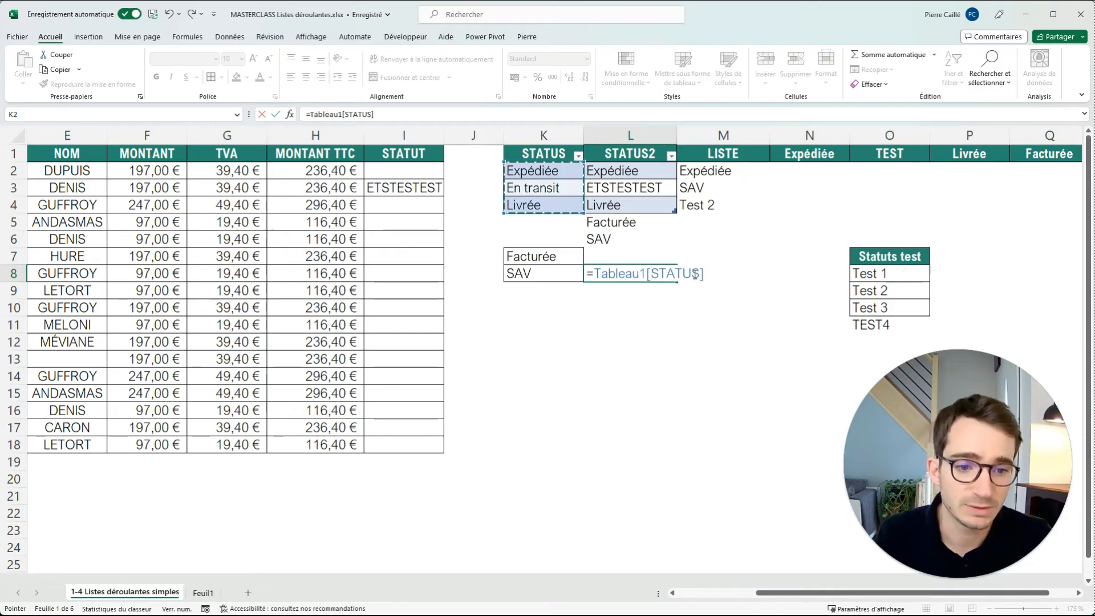
left_click_drag(722, 278, 584, 275)
key("ctrl+c")
key("Escape")
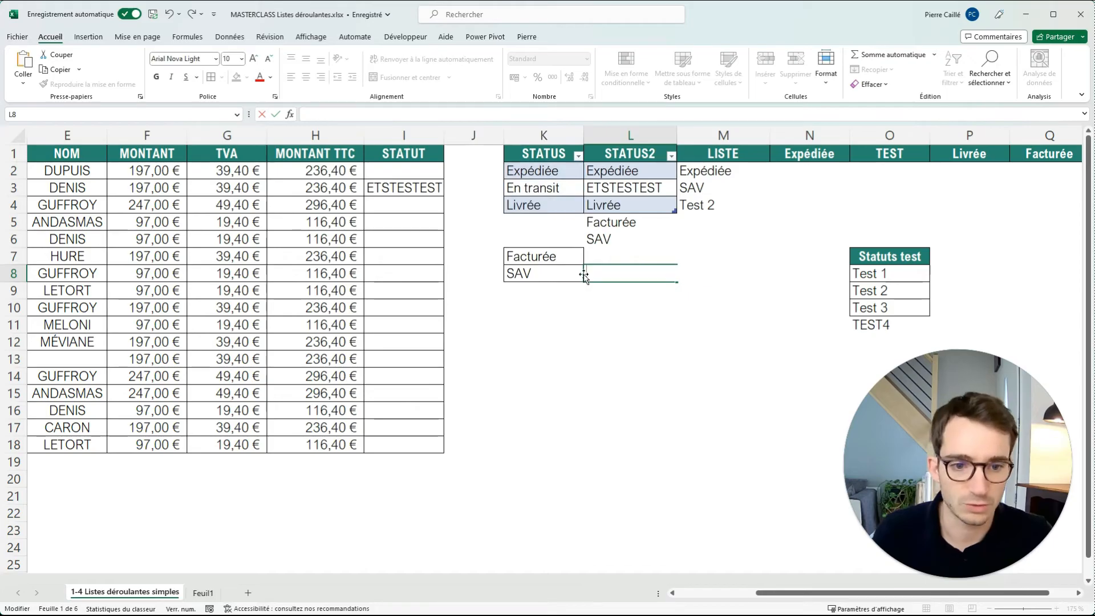
Try to set the list validation source for I2:I18 directly to =Tableau1[STATUS].
left_click_drag(416, 173, 419, 440)
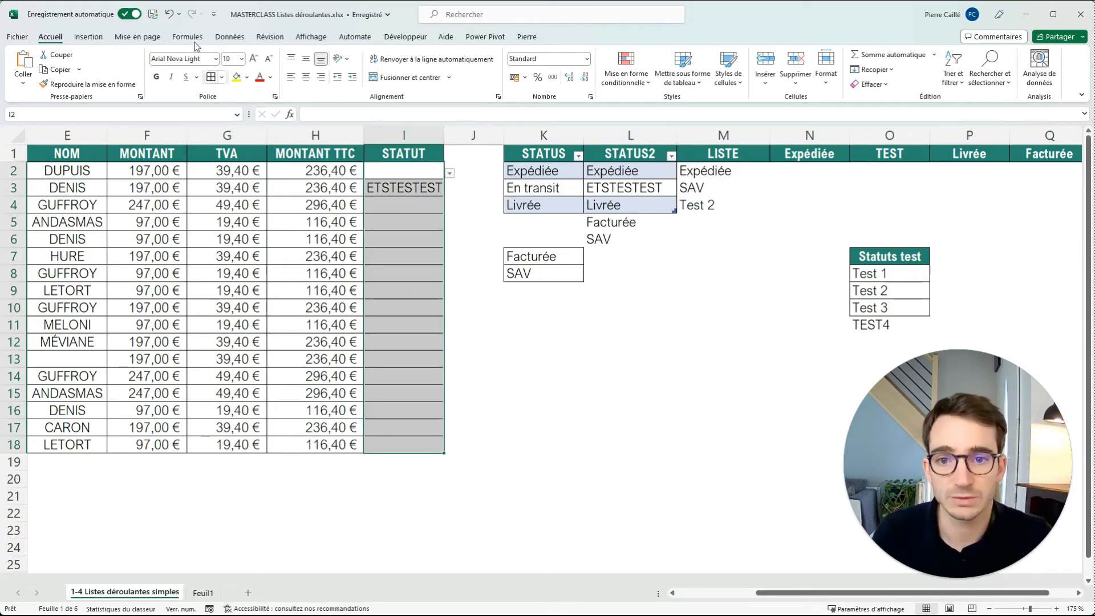
left_click(230, 36)
left_click(696, 85)
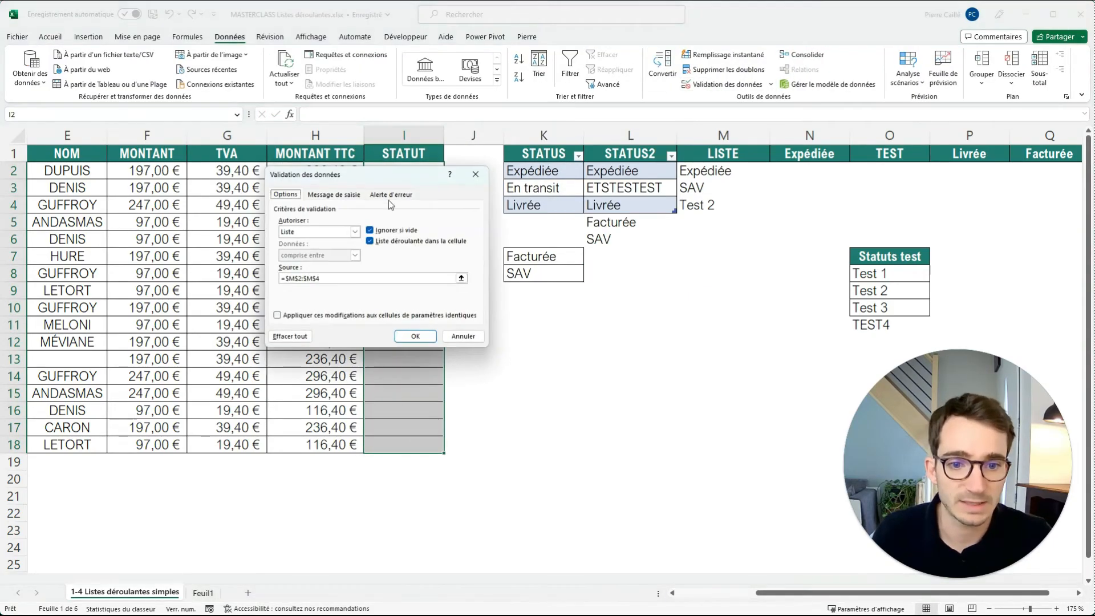
left_click_drag(329, 276, 280, 278)
key("ctrl+v")
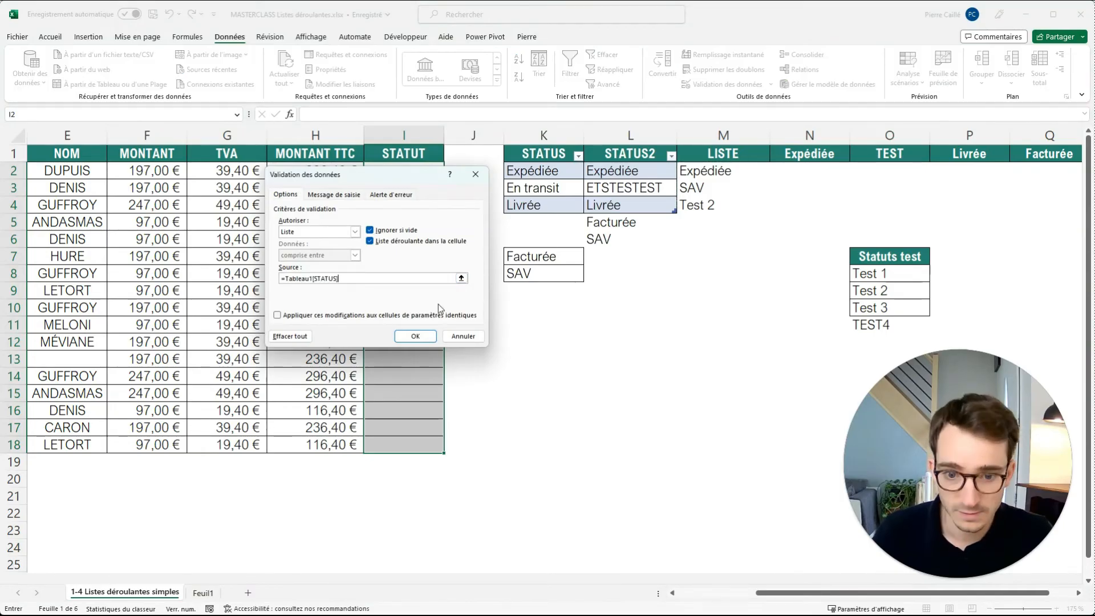
left_click(427, 339)
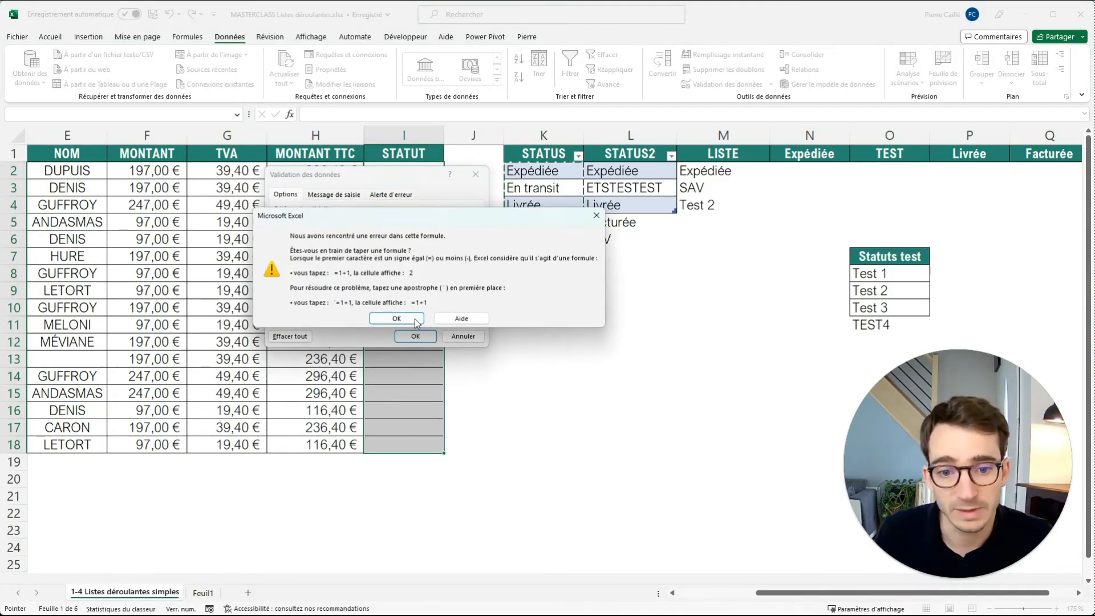
left_click(399, 315)
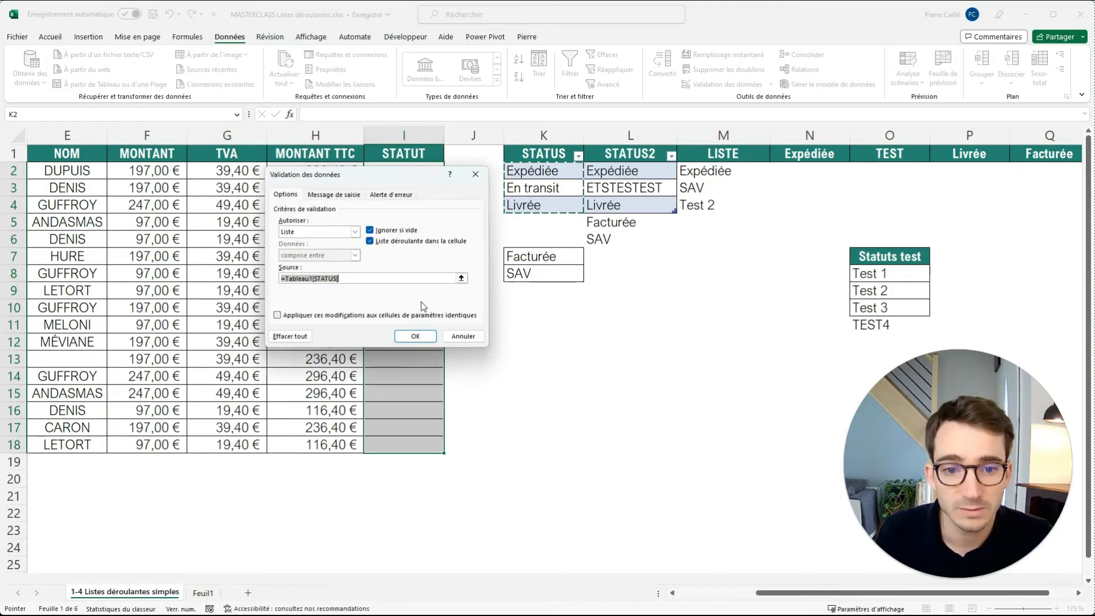
left_click(482, 177)
Define the name Test_tab for the STATUS entries in K2:K4.
left_click_drag(542, 171, 545, 201)
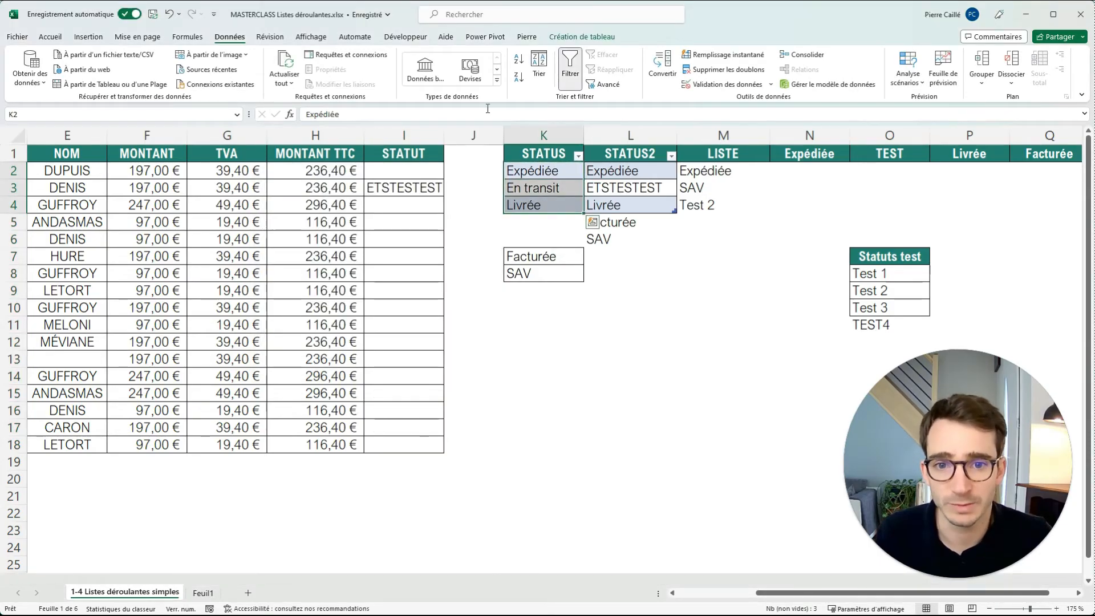
left_click(188, 37)
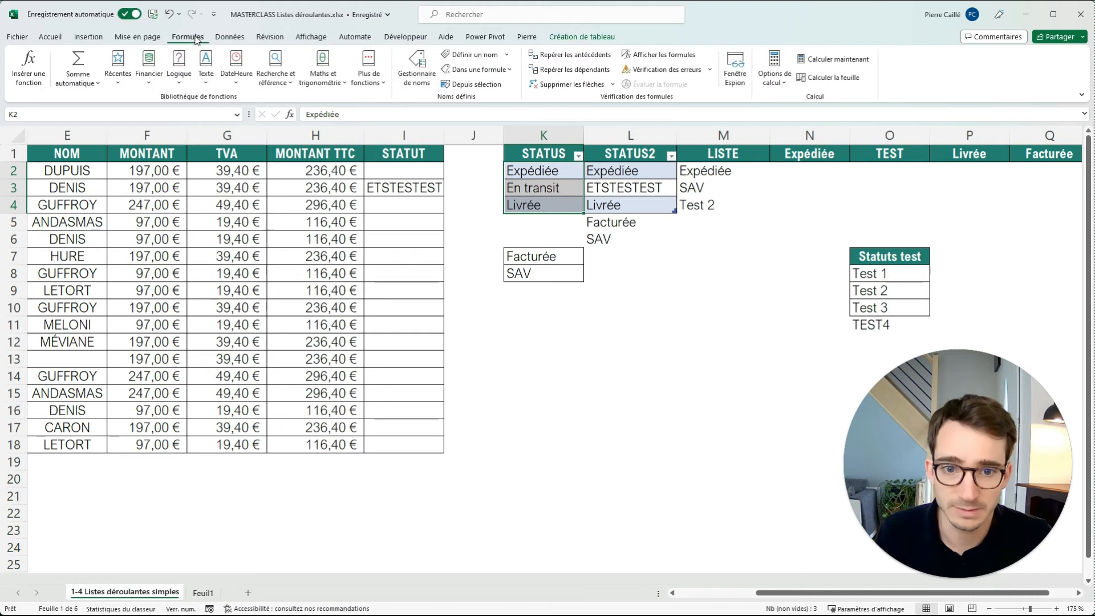
left_click(456, 55)
type("Test_tab")
left_click(380, 314)
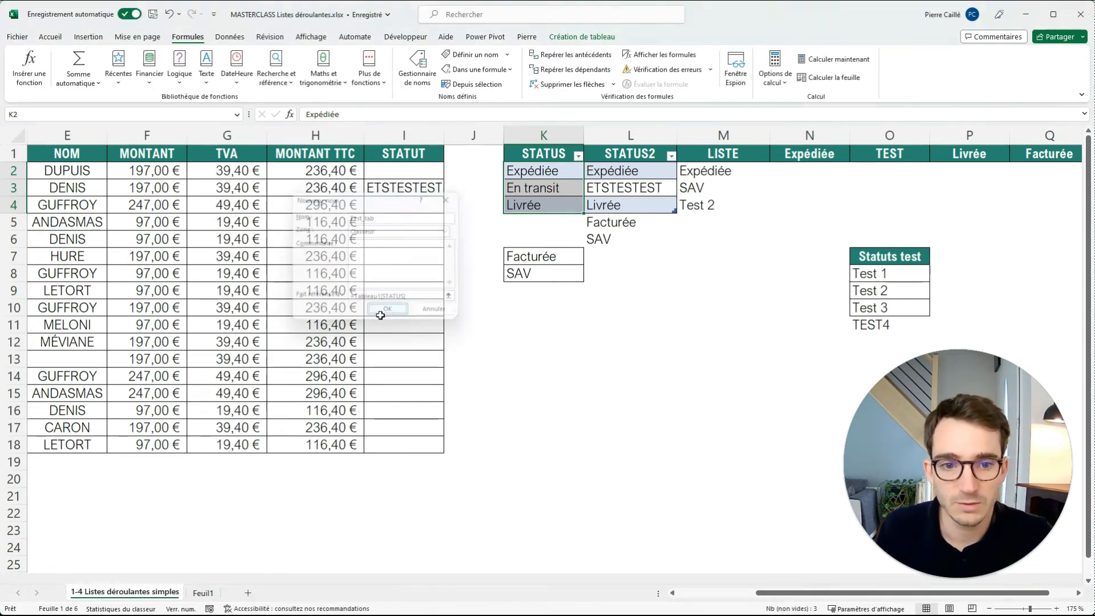
Set the list validation source for I2:I18 to =Test_tab.
left_click_drag(404, 171, 398, 445)
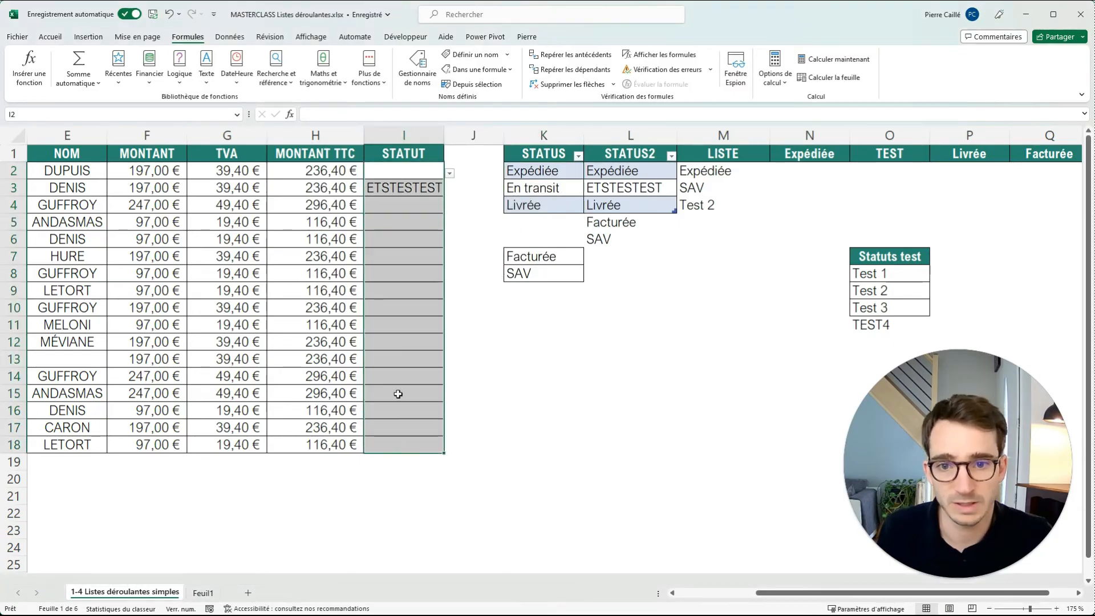
left_click(229, 36)
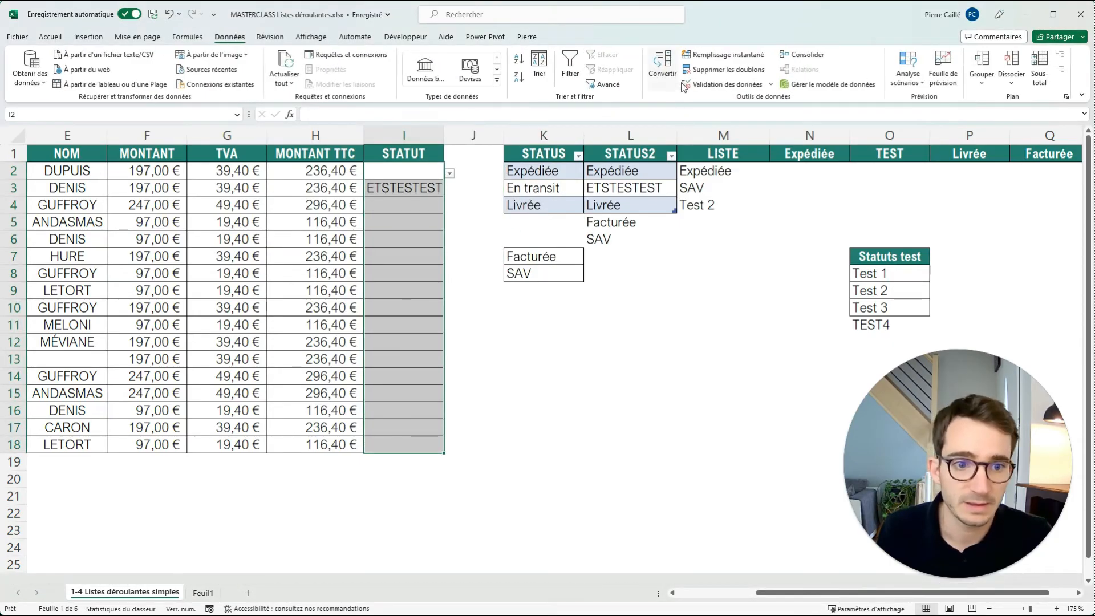
left_click(723, 84)
left_click_drag(327, 280, 238, 271)
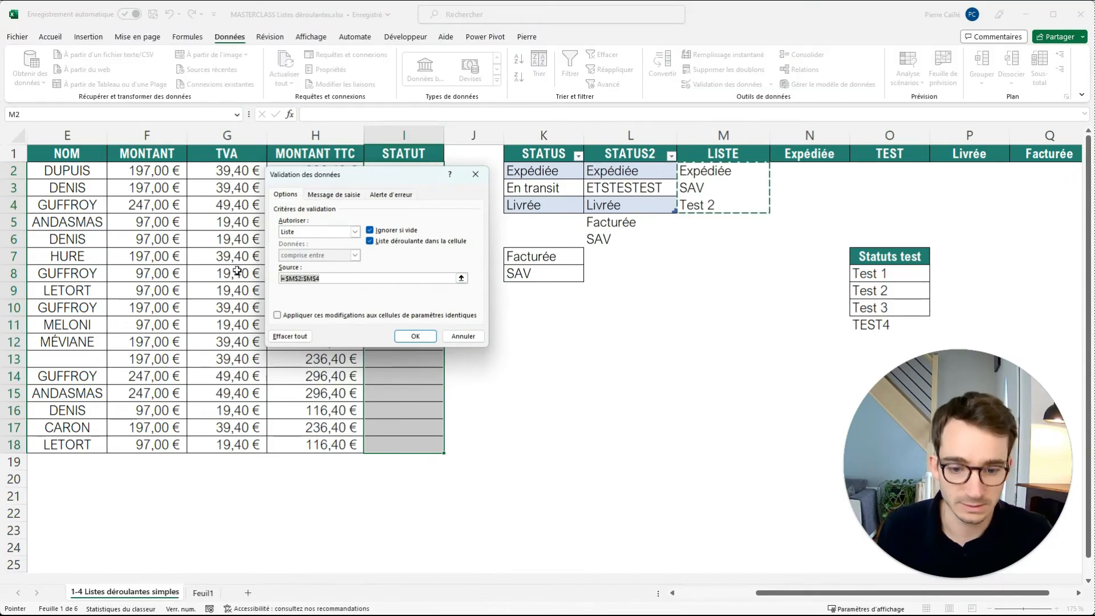
type("=Test")
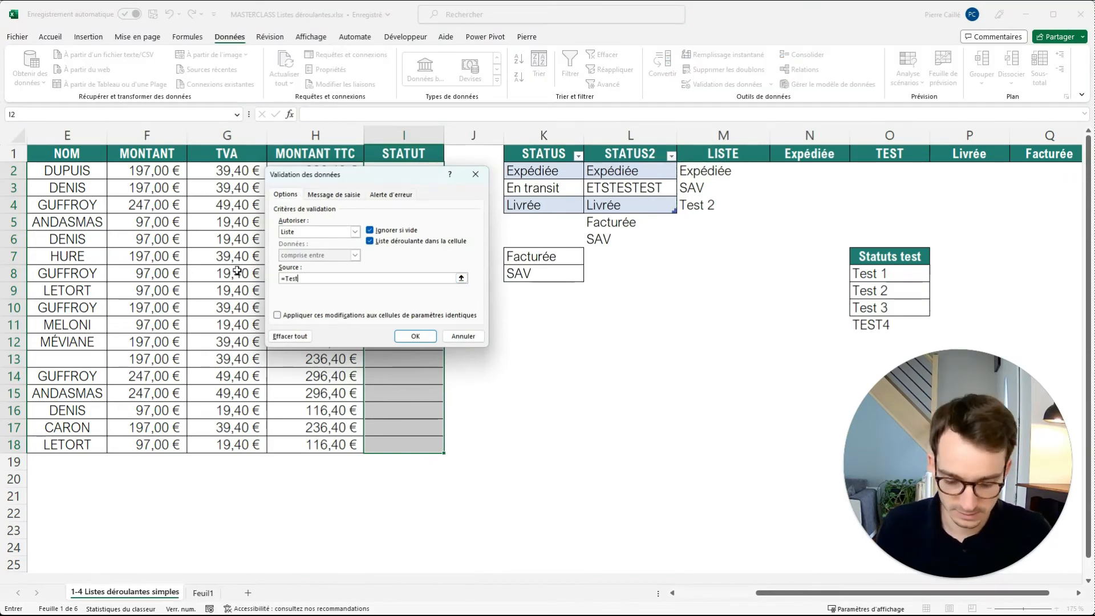
type("_tab")
key("Return")
Check the drop-down in I6 and replace the STATUS entry in K3 with 135.
left_click(414, 240)
left_click(449, 241)
left_click(551, 192)
type("135")
key("Return")
Check the drop-down in I5 against the edited STATUS column and clear L5:L6.
left_click(422, 222)
left_click(450, 224)
left_click(523, 200)
key("ctrl+z")
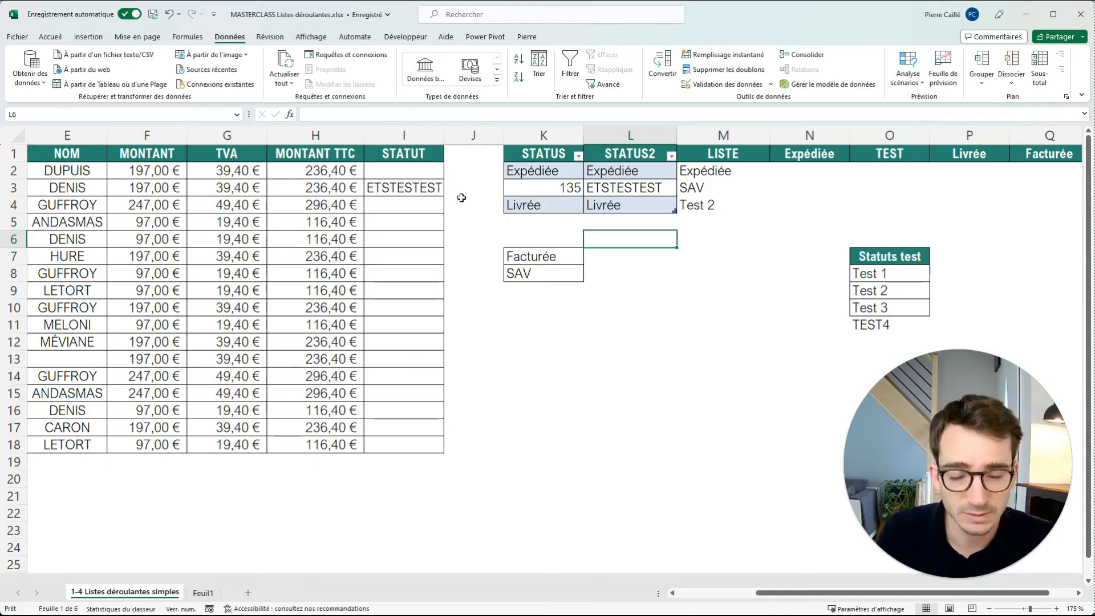
Look at the data validation settings of I3 and the defined names in the name manager.
left_click(406, 191)
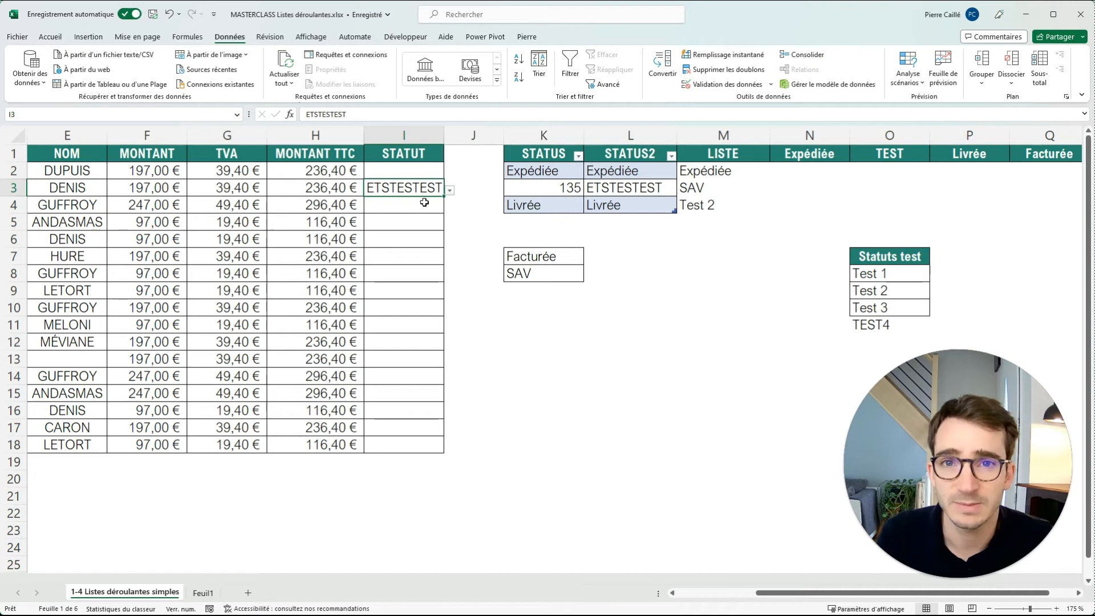
left_click(751, 88)
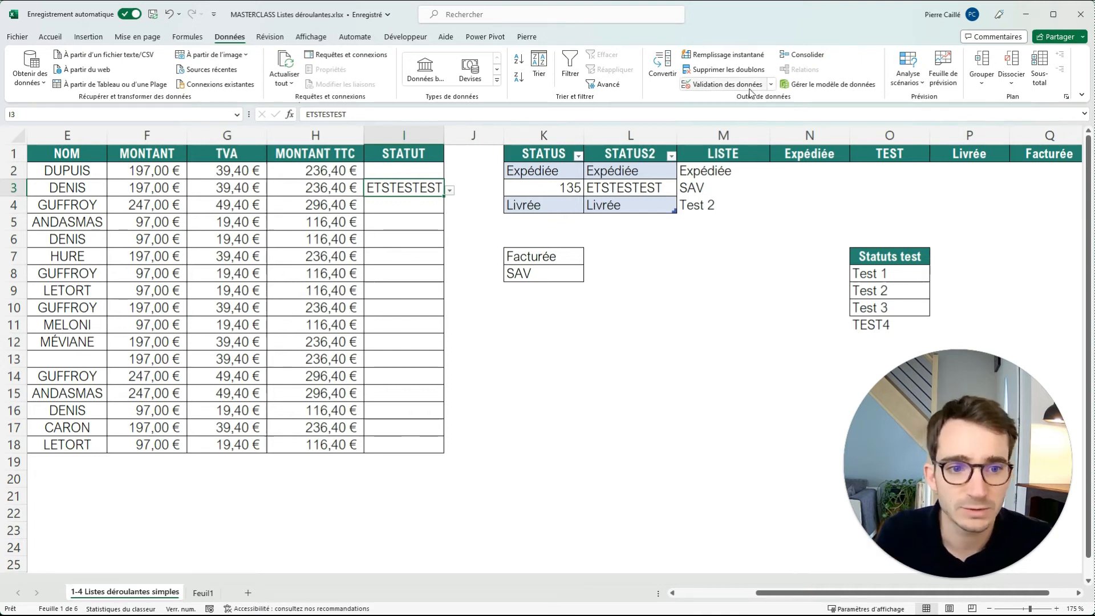
left_click(476, 174)
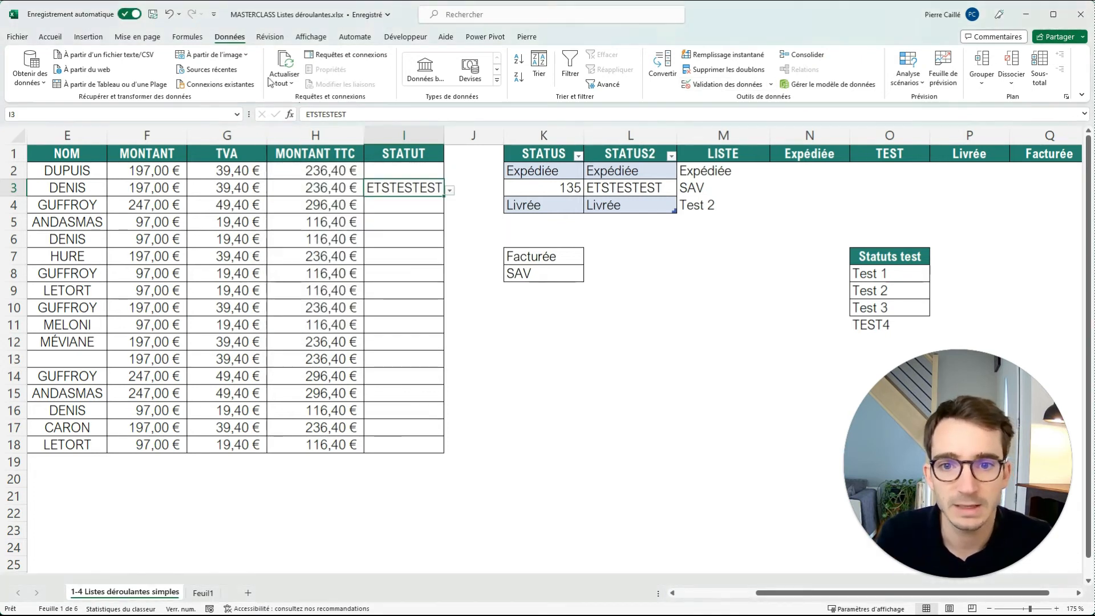
left_click(188, 36)
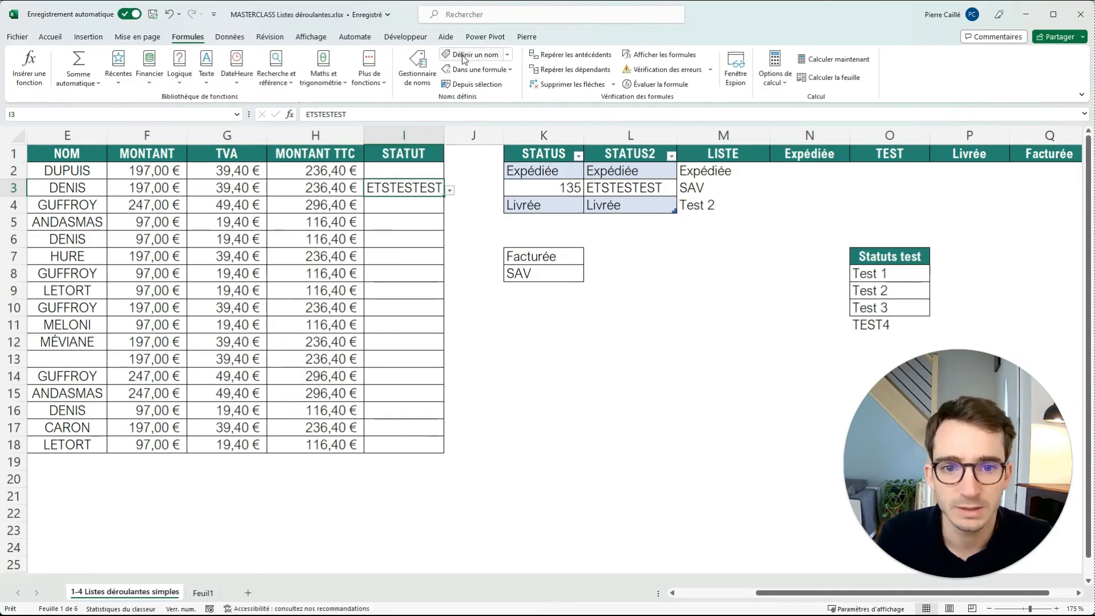
left_click(419, 72)
left_click(520, 141)
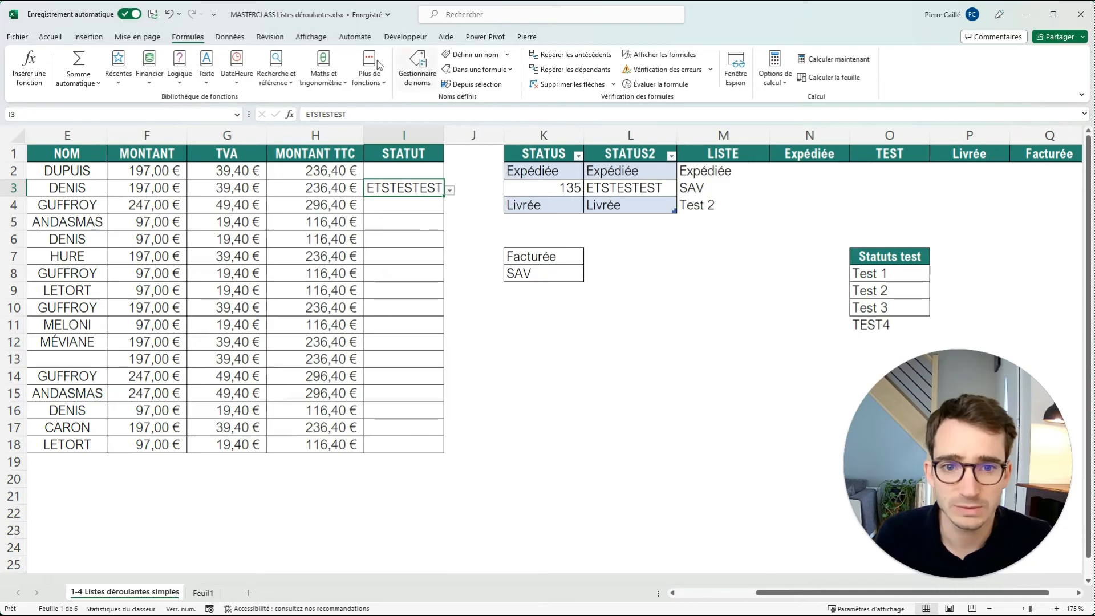
Add the Gestionnaire de noms and Validation des données commands to the quick access toolbar.
right_click(415, 65)
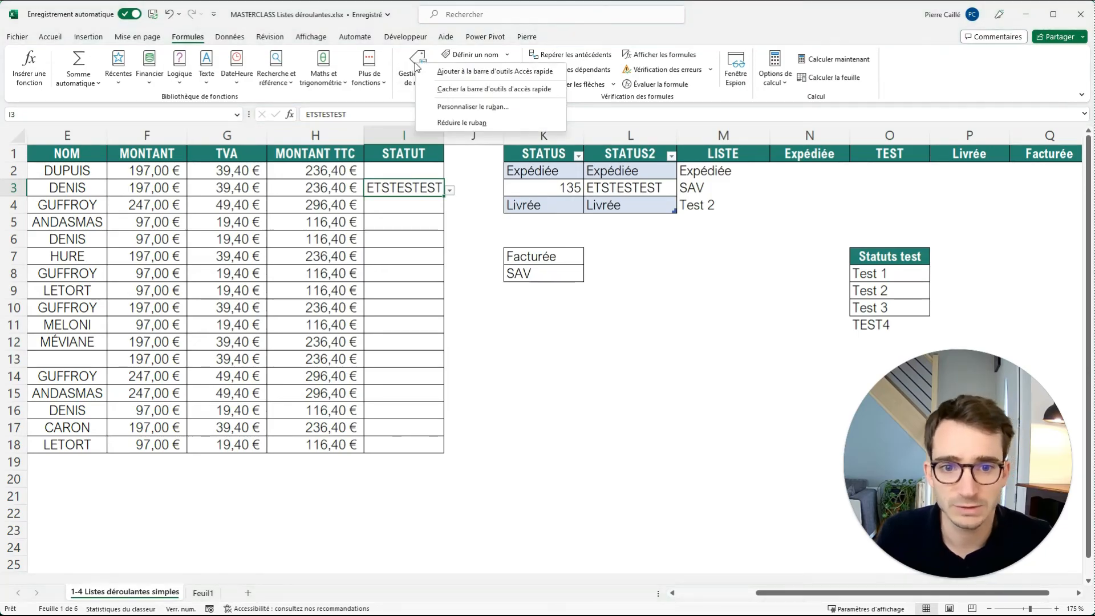
left_click(429, 71)
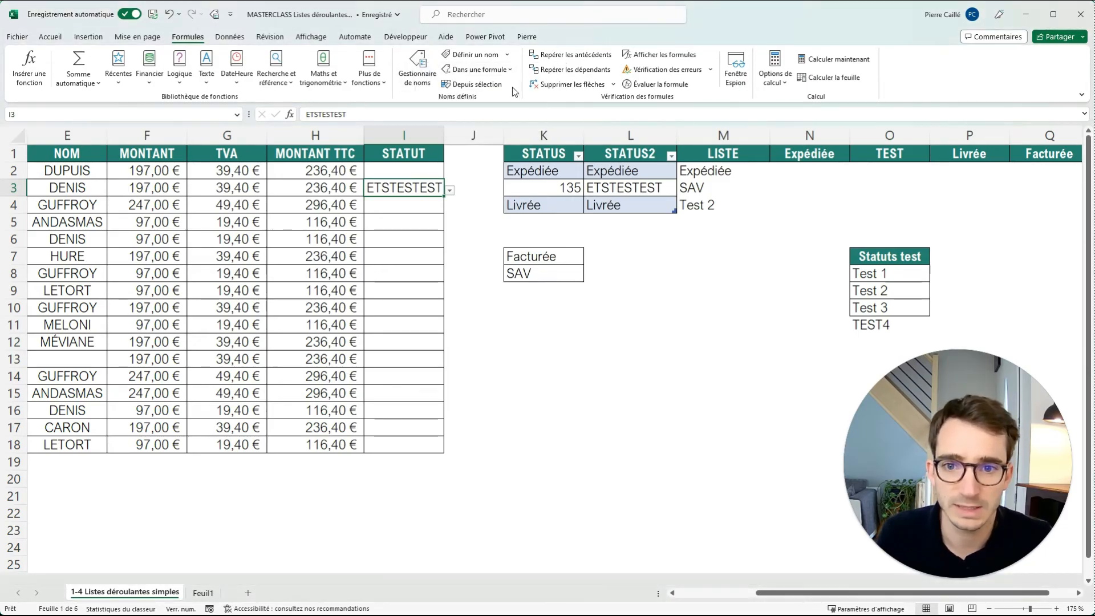
left_click(234, 40)
right_click(703, 85)
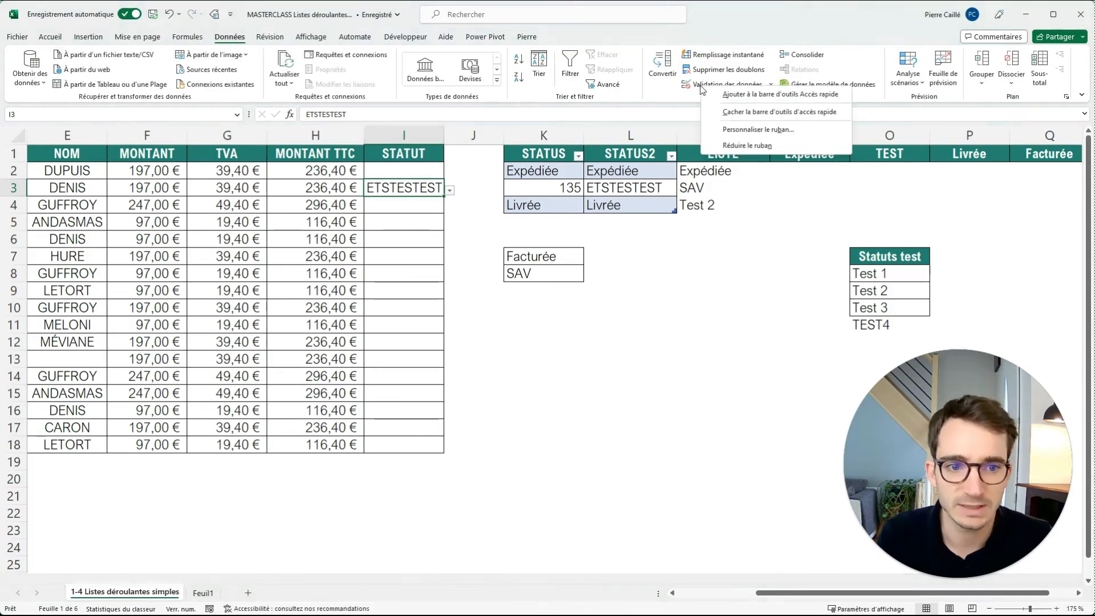
left_click(742, 94)
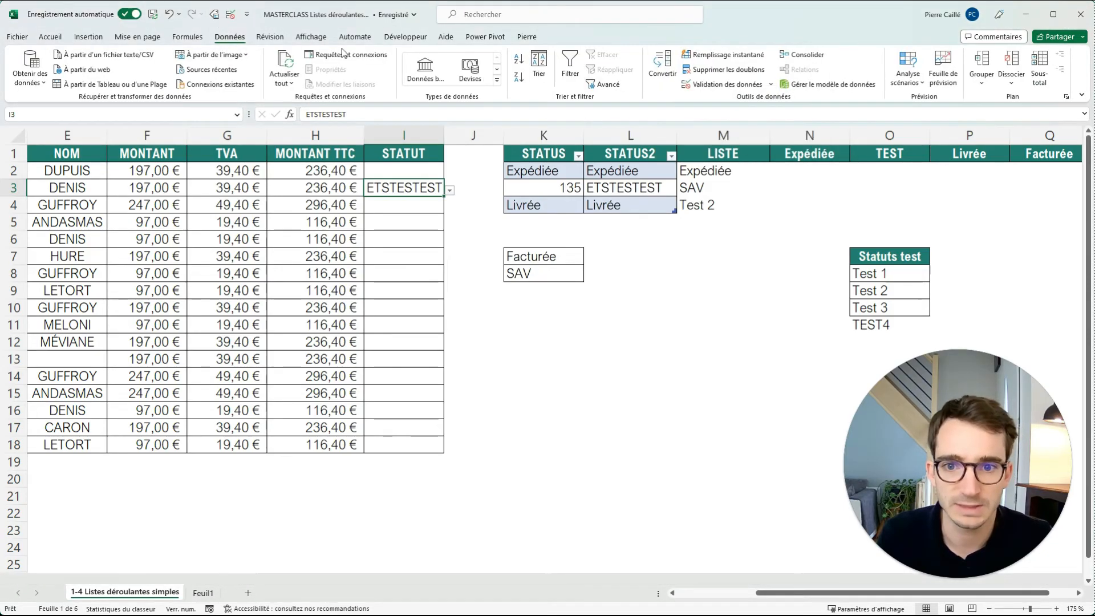
Enter the numbers 1 to 5 in cells M9:M13.
left_click(289, 360)
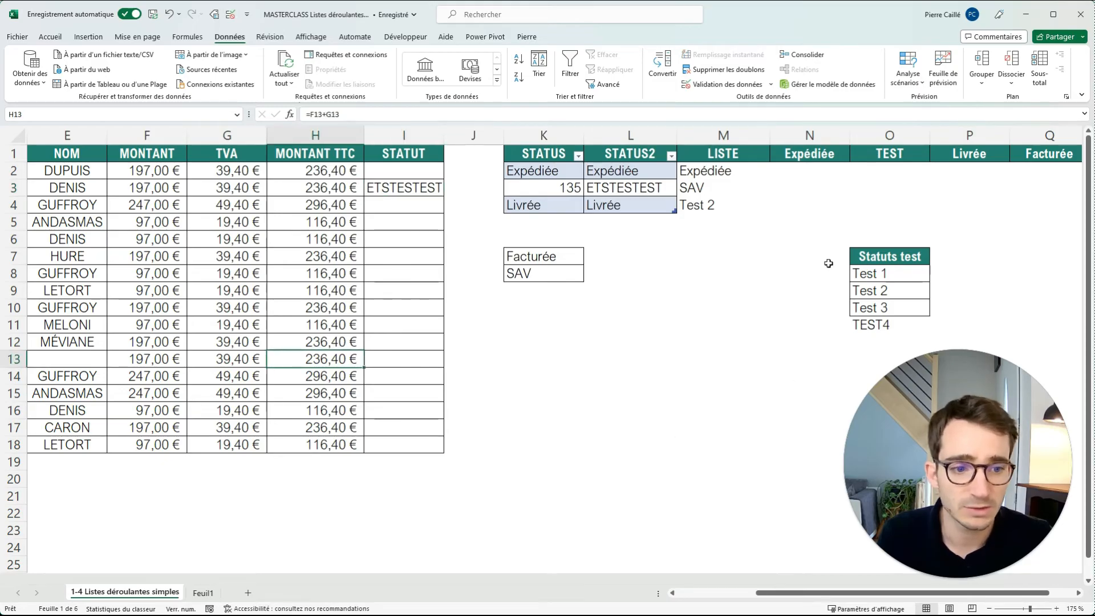
left_click(692, 294)
type("1")
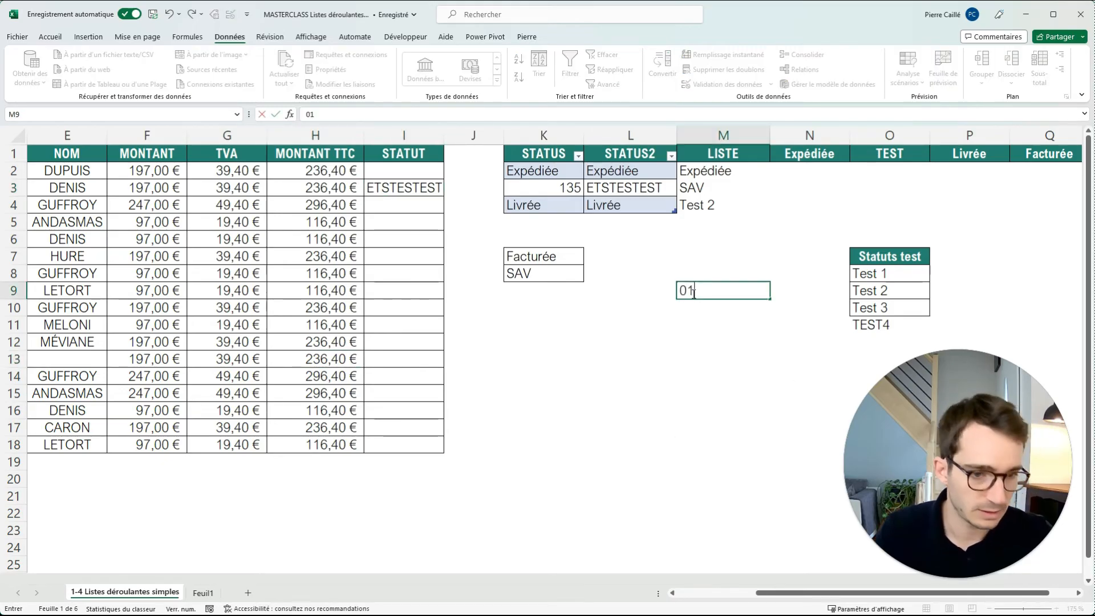
key("Return")
type("2")
key("Return")
type("3")
key("Return")
type("4")
key("Return")
type("5")
key("Return")
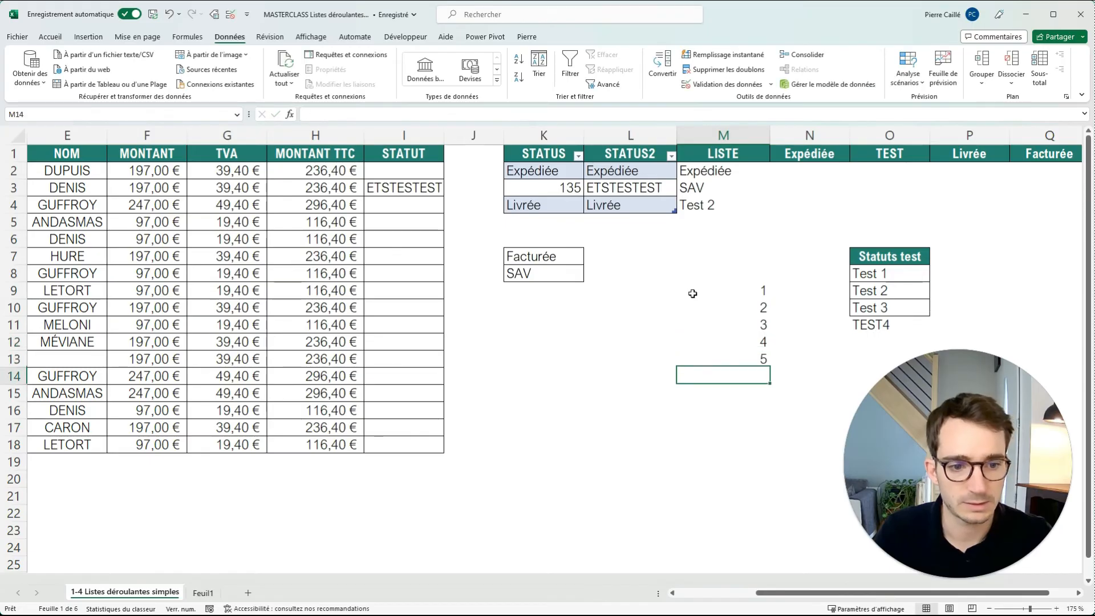
Define the name Nombre for the range M9:M13 in the name manager.
left_click_drag(702, 291, 720, 357)
left_click(214, 14)
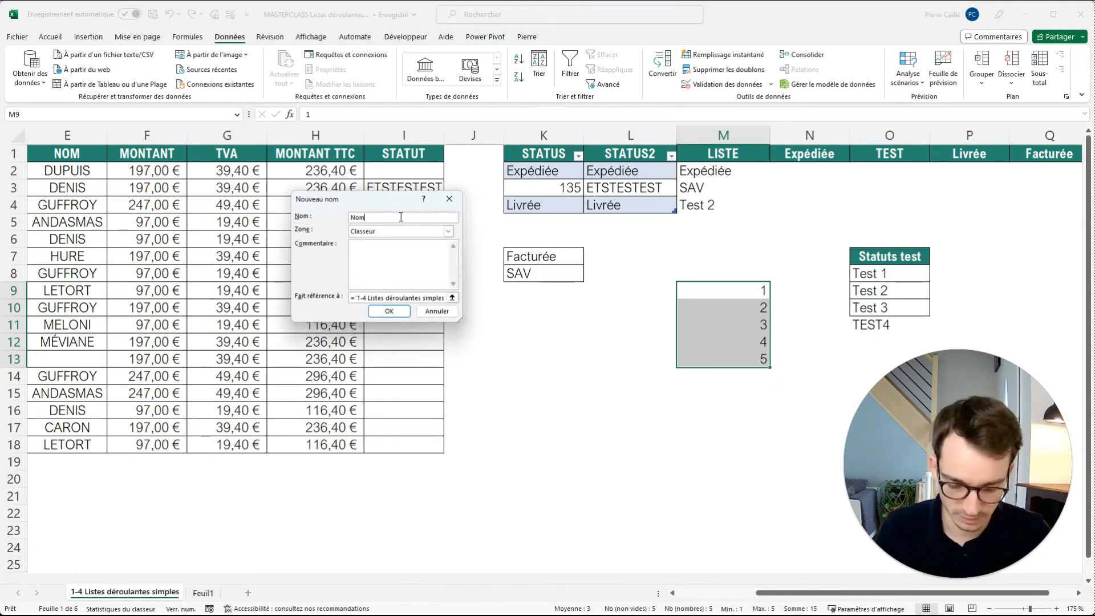
key("Return")
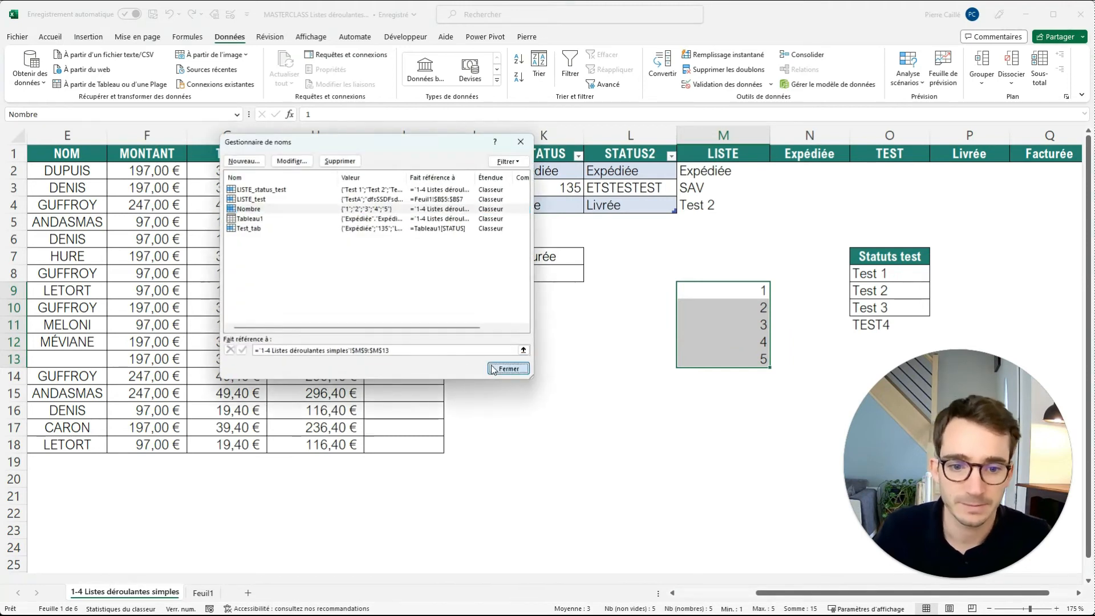
left_click(506, 370)
Create a list validation in K13 with =Nombre as its source.
left_click(630, 342)
left_click(568, 359)
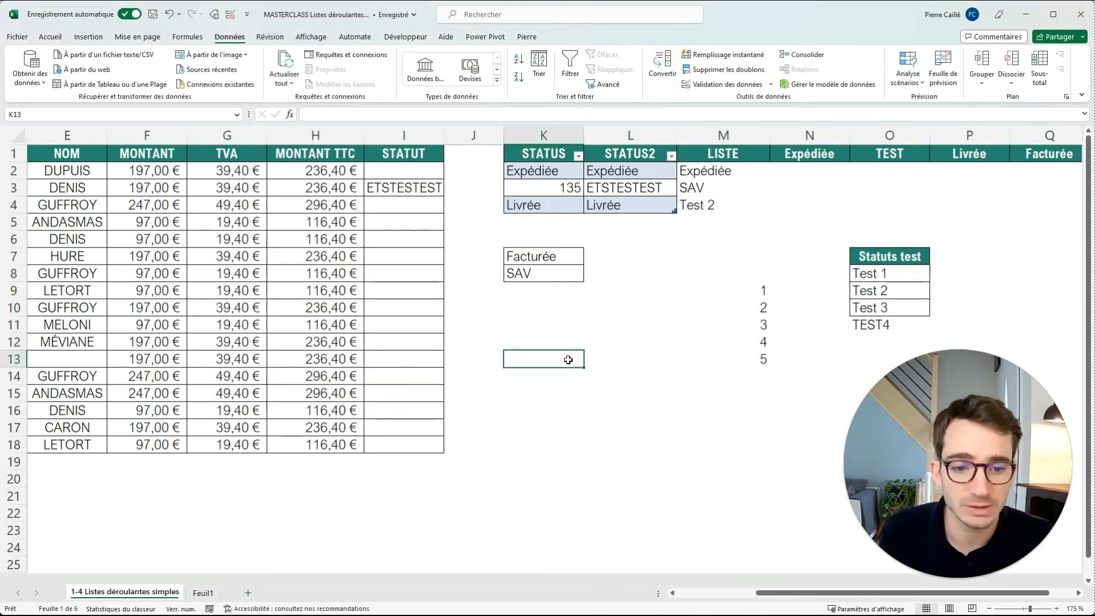
left_click(230, 14)
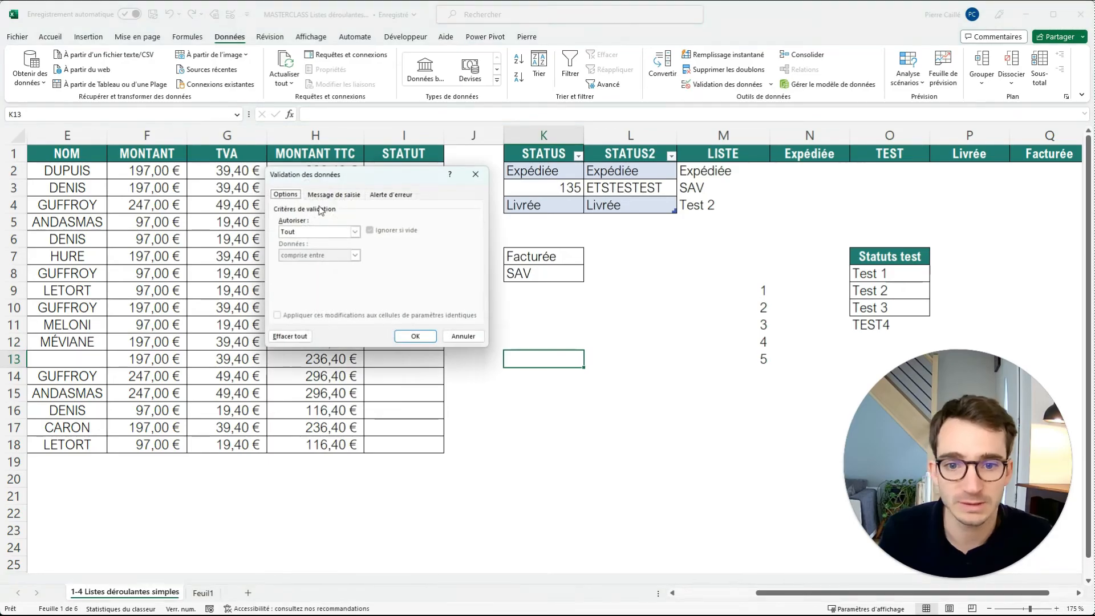
left_click(355, 232)
left_click(307, 264)
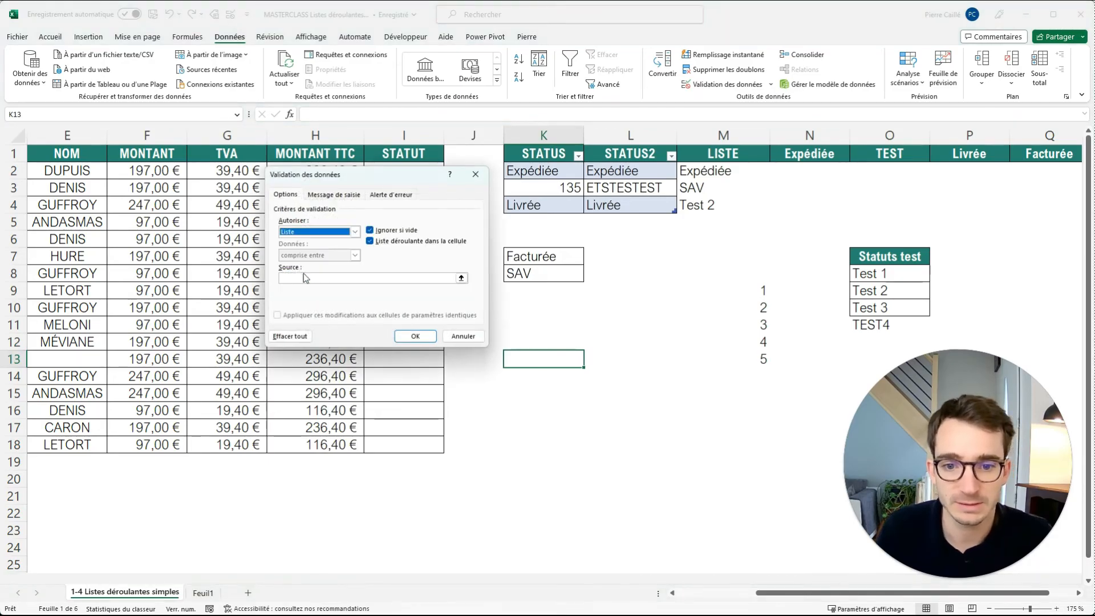
left_click(307, 279)
type("=Nombre")
key("Return")
Check the drop-down in K13 against the numbers in M9:M13.
left_click(589, 362)
key("Escape")
left_click_drag(403, 171, 392, 443)
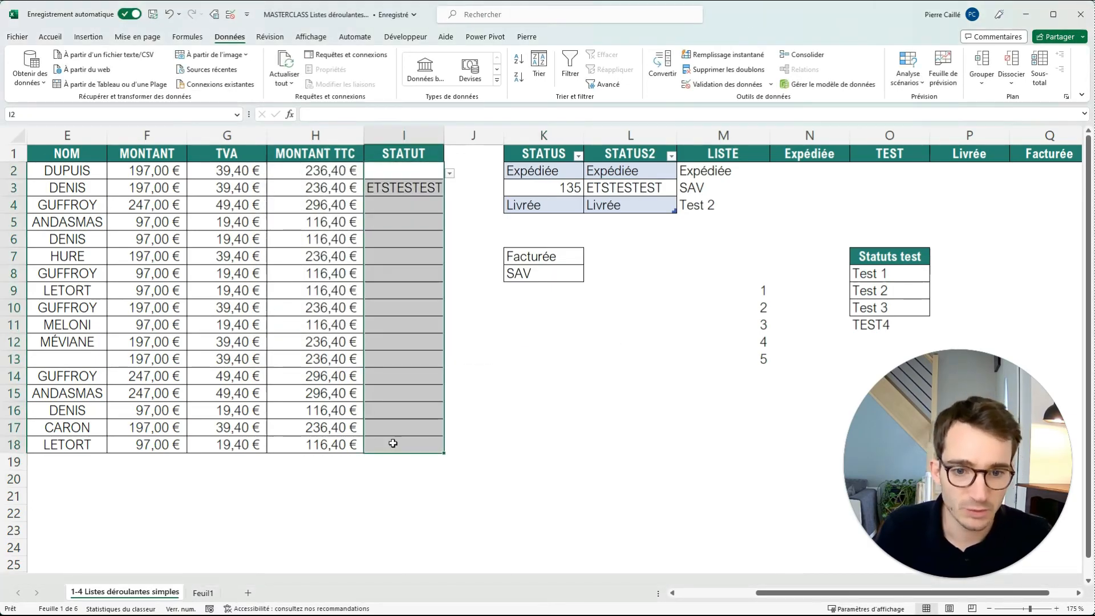
left_click(571, 371)
left_click(575, 358)
left_click(589, 361)
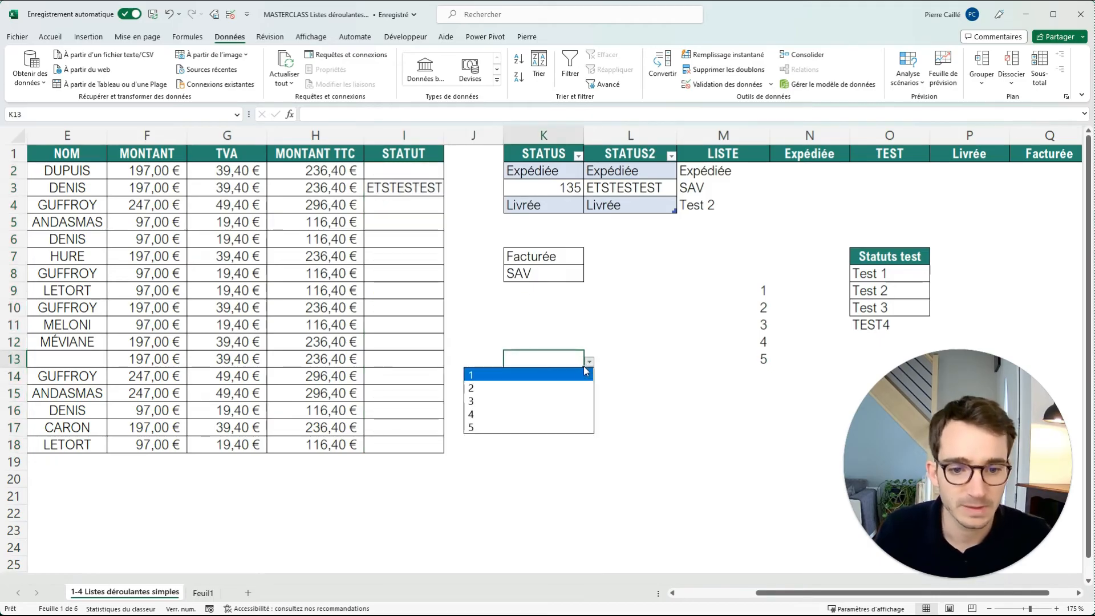
key("Escape")
Copy the drop-down cell K13 to M19 and open the copied list to check it.
key("ctrl+c")
left_click(701, 458)
key("ctrl+v")
left_click(776, 465)
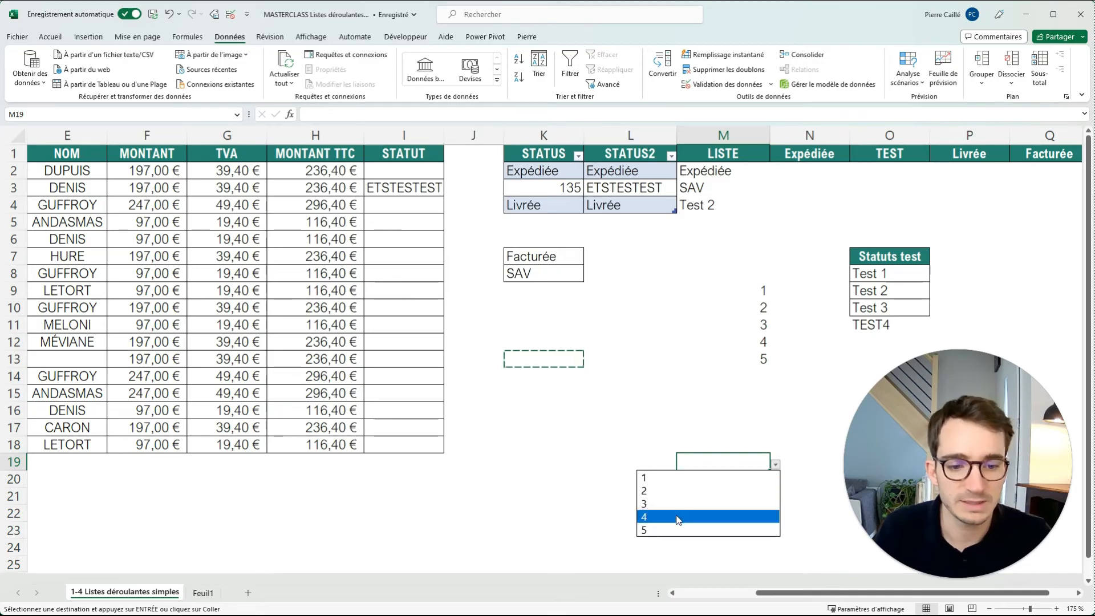
Check the drop-down in K13 and replace the third number of the source range, in M11, with 45.
left_click(572, 362)
left_click(589, 362)
key("Escape")
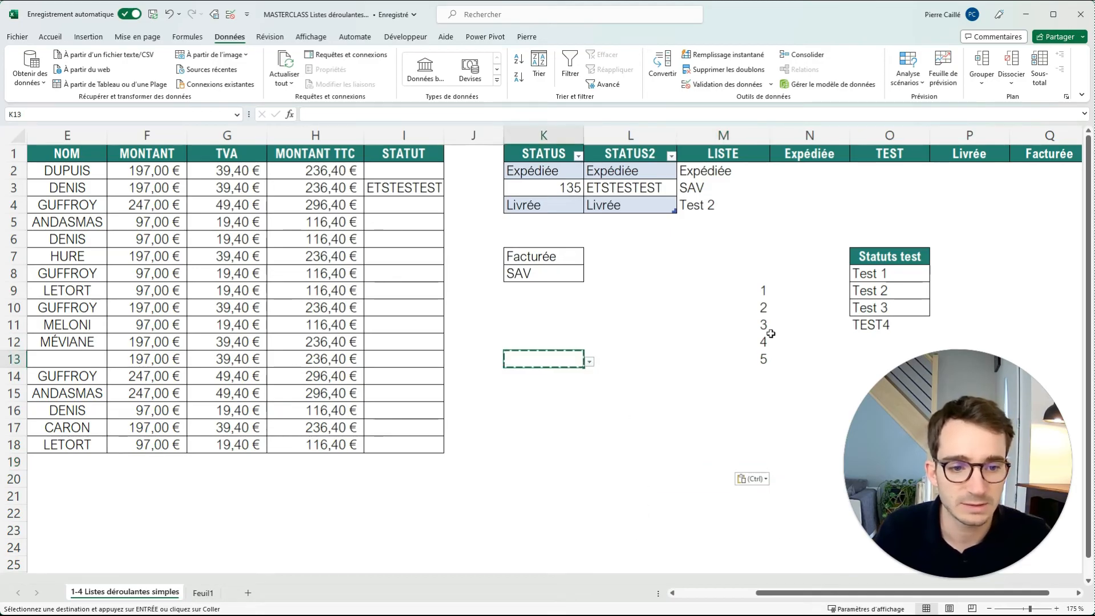
left_click(763, 326)
type("45")
key("Return")
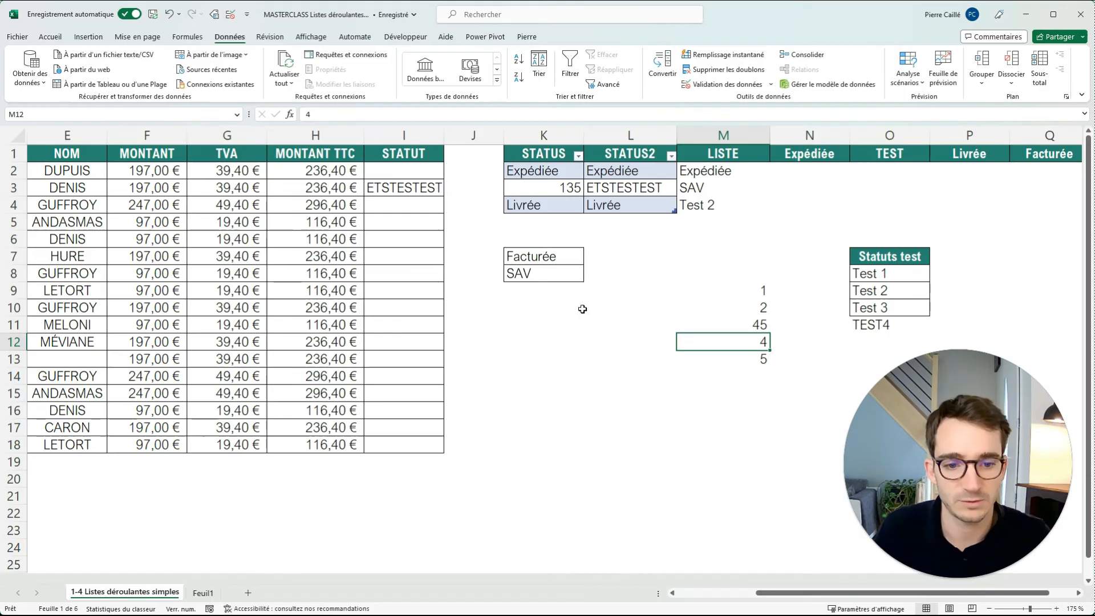
Check the K13 drop-down against the edited source range and choose 45 from the drop-down in M19.
left_click(565, 357)
left_click(590, 363)
left_click(680, 429)
left_click(716, 431)
left_click(754, 464)
left_click(775, 465)
left_click(713, 504)
left_click(724, 392)
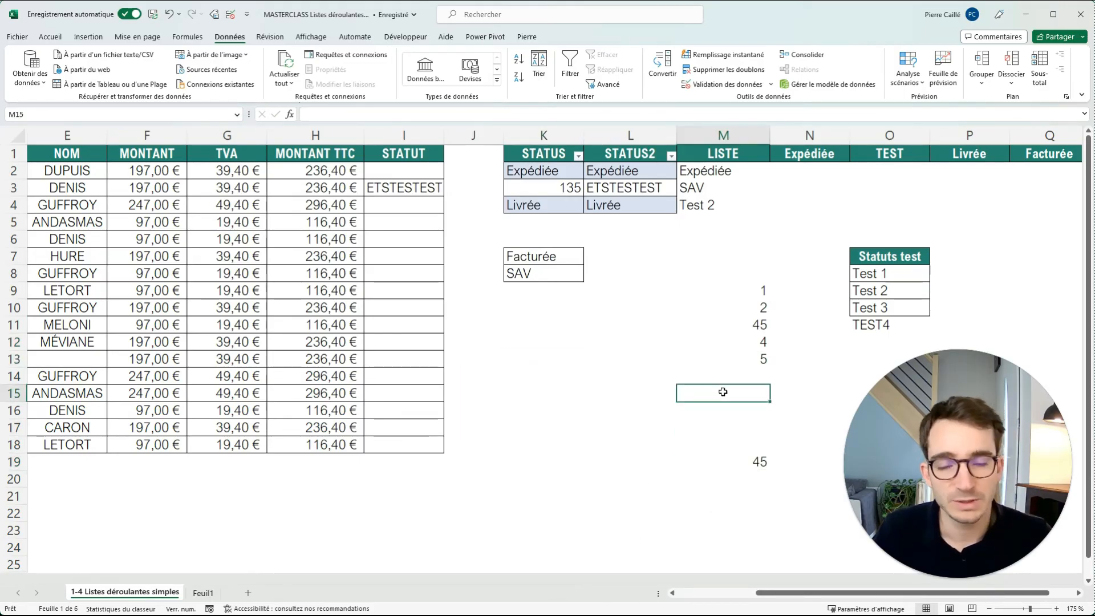
Clear the value in M19 and open its drop-down to review the available choices.
left_click(743, 464)
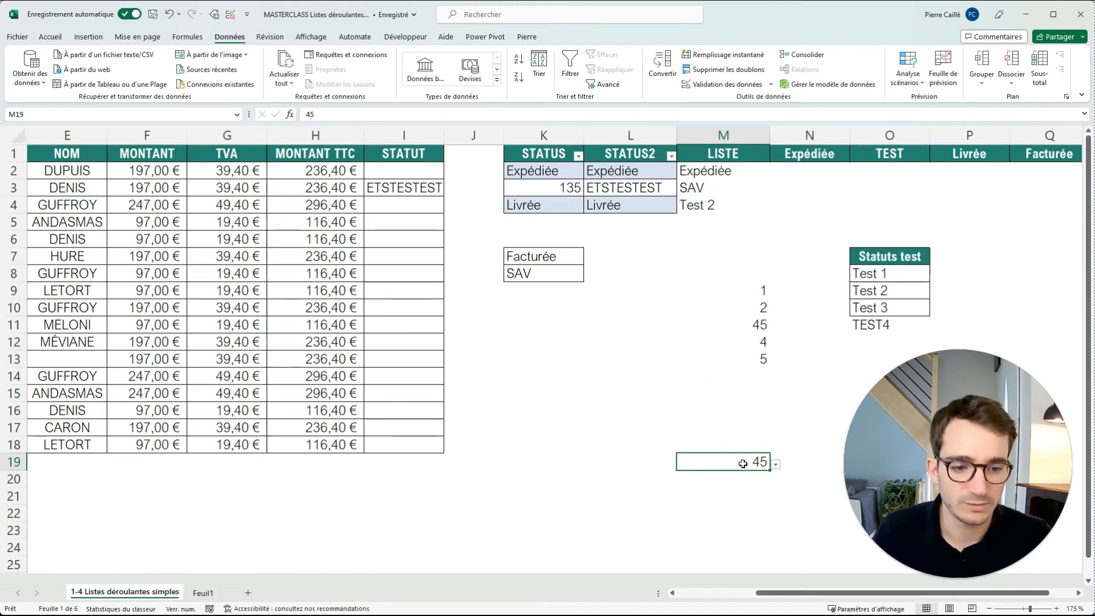
key("Delete")
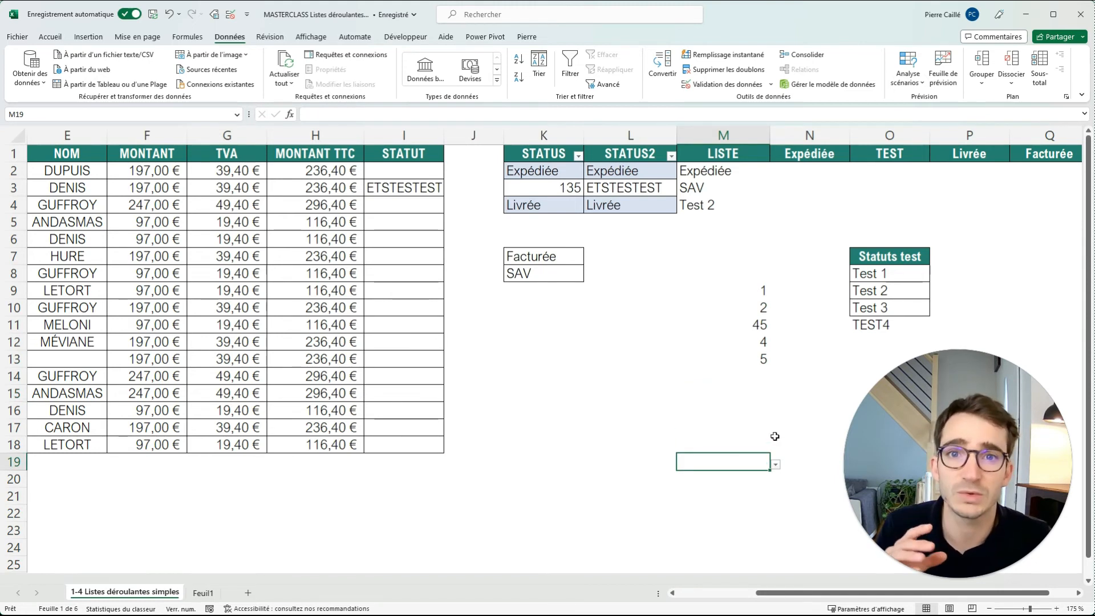
left_click(776, 464)
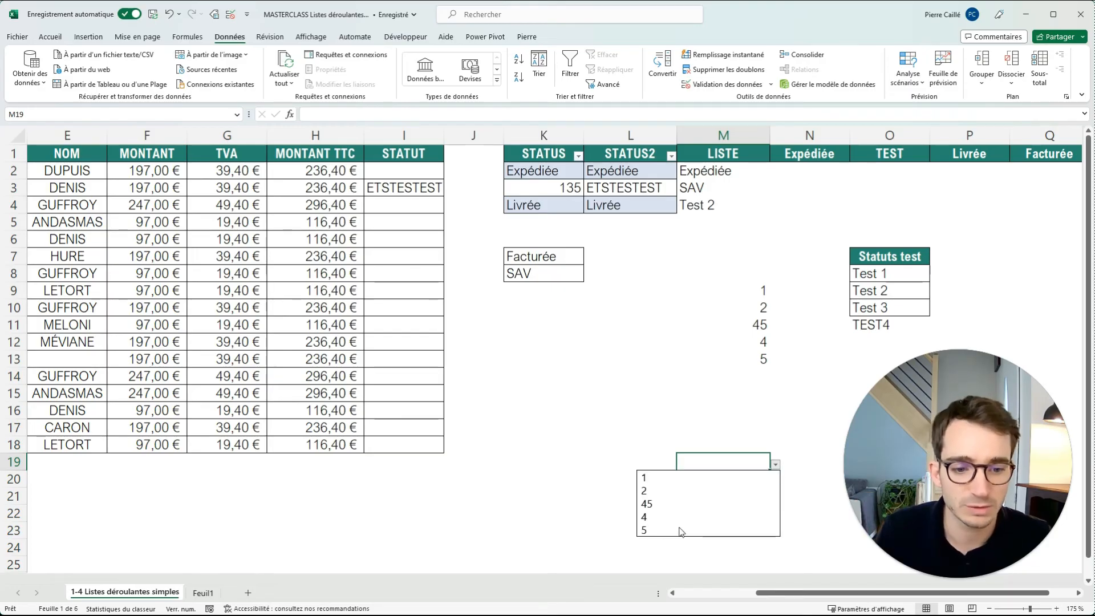
left_click(700, 467)
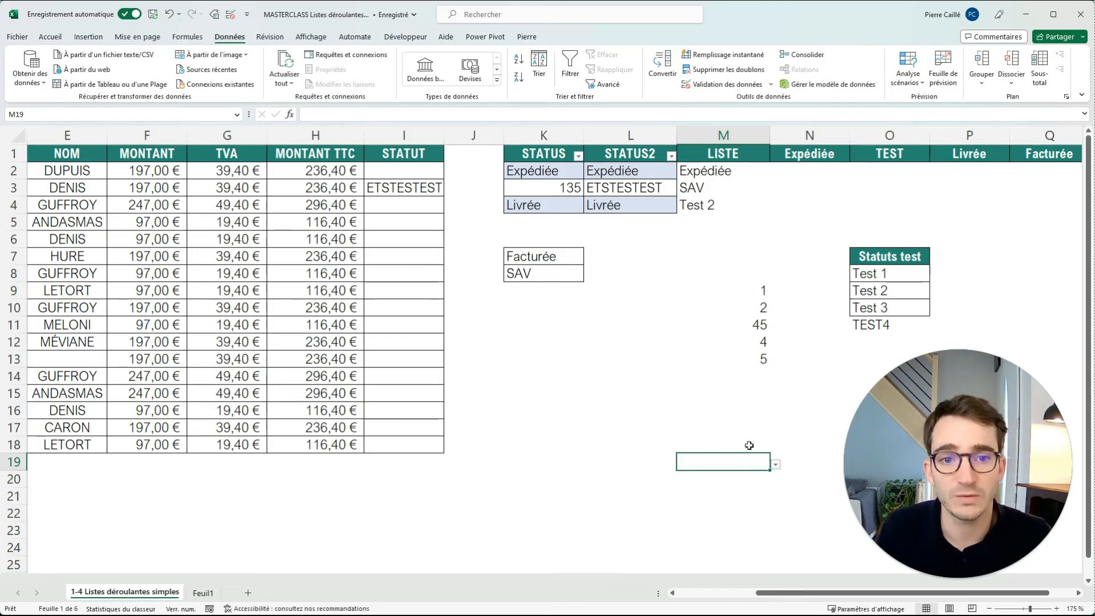
Remove the drop-down from M19 by setting its validation criterion to Tout.
left_click(230, 14)
left_click(356, 232)
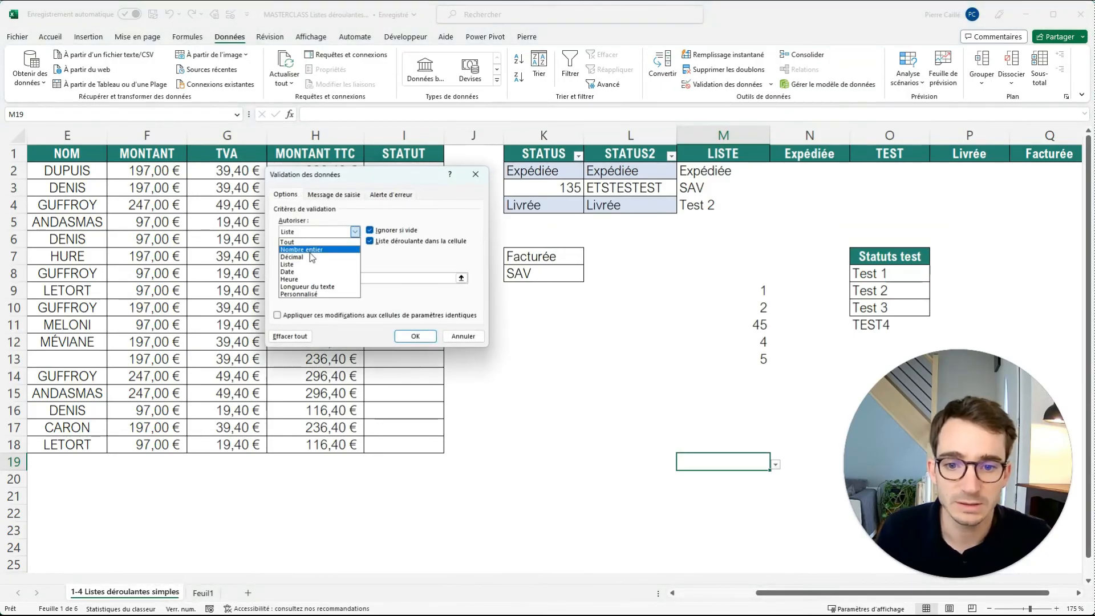
left_click(308, 240)
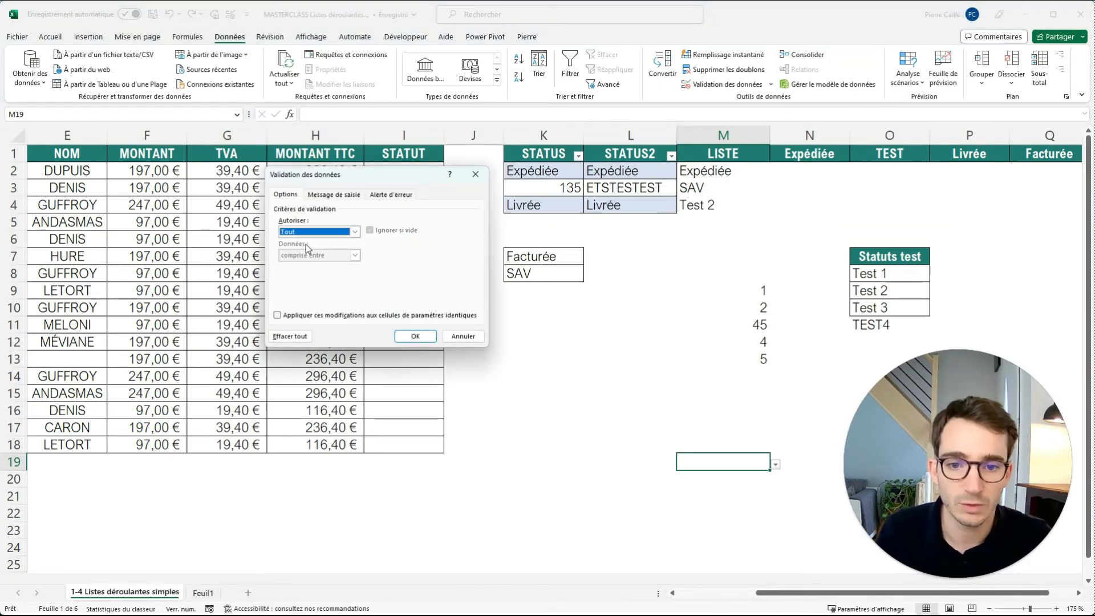
left_click(416, 336)
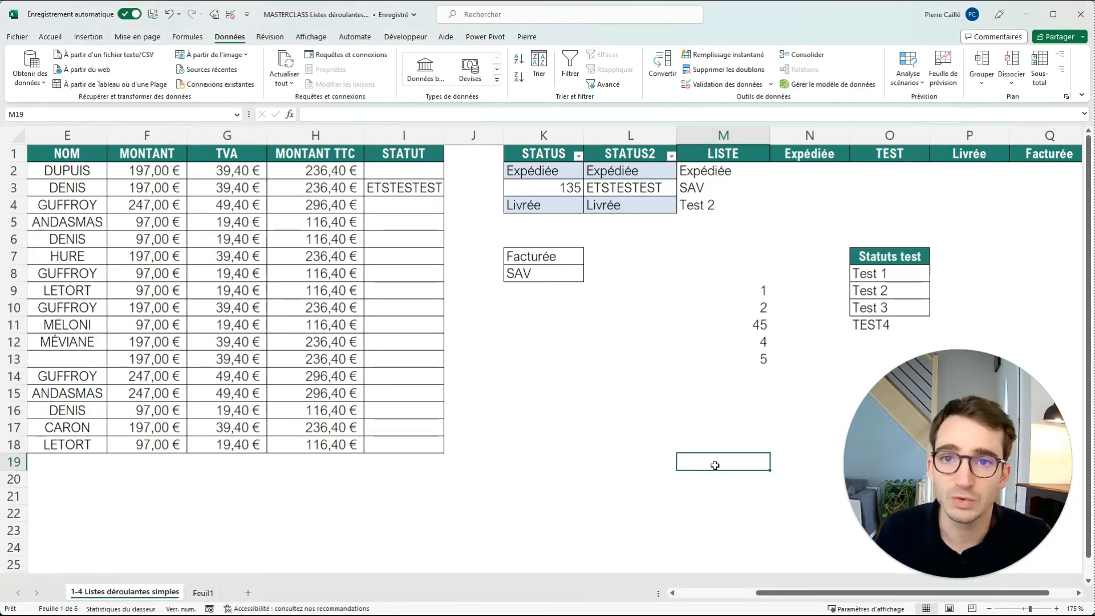
key("Down")
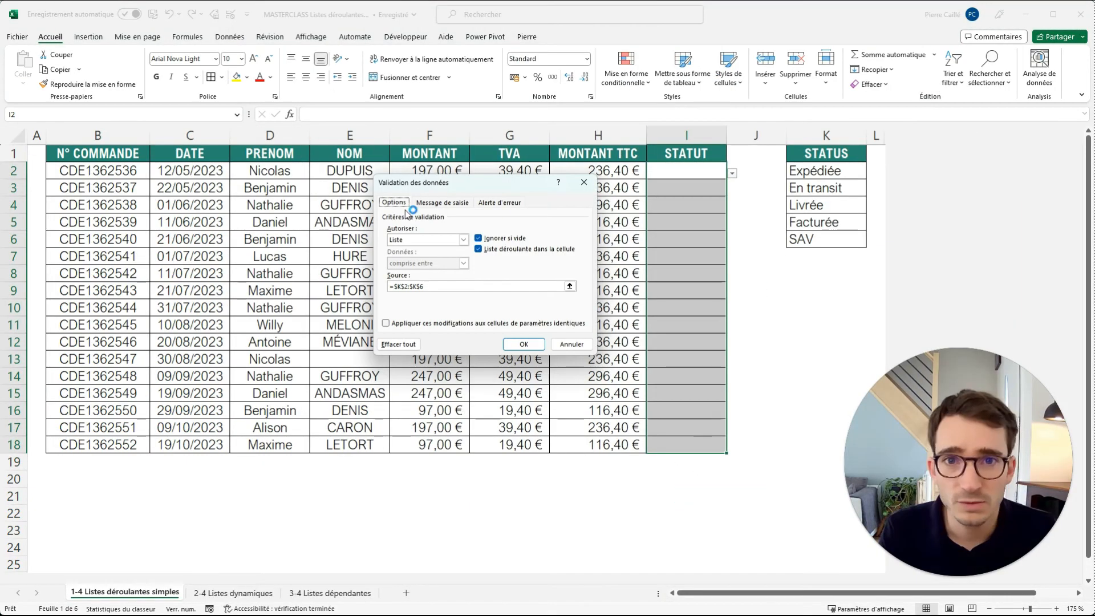
Add an input message titled Tutoriel to the selected STATUT cells, reading "Sélectionnez le statut actuelle de la commande".
left_click(443, 203)
left_click(494, 205)
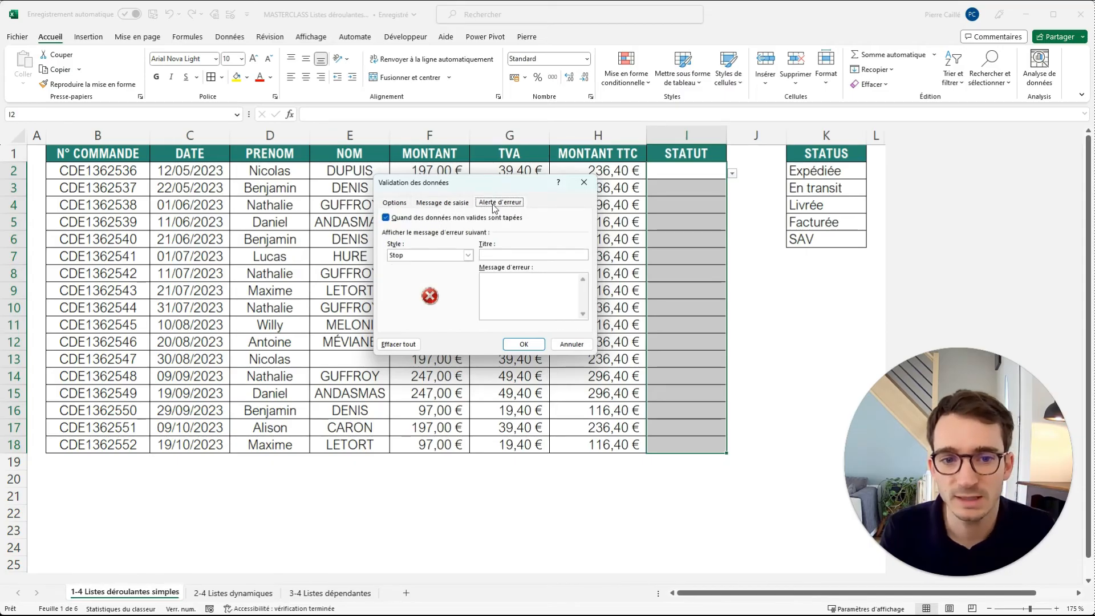
left_click(457, 206)
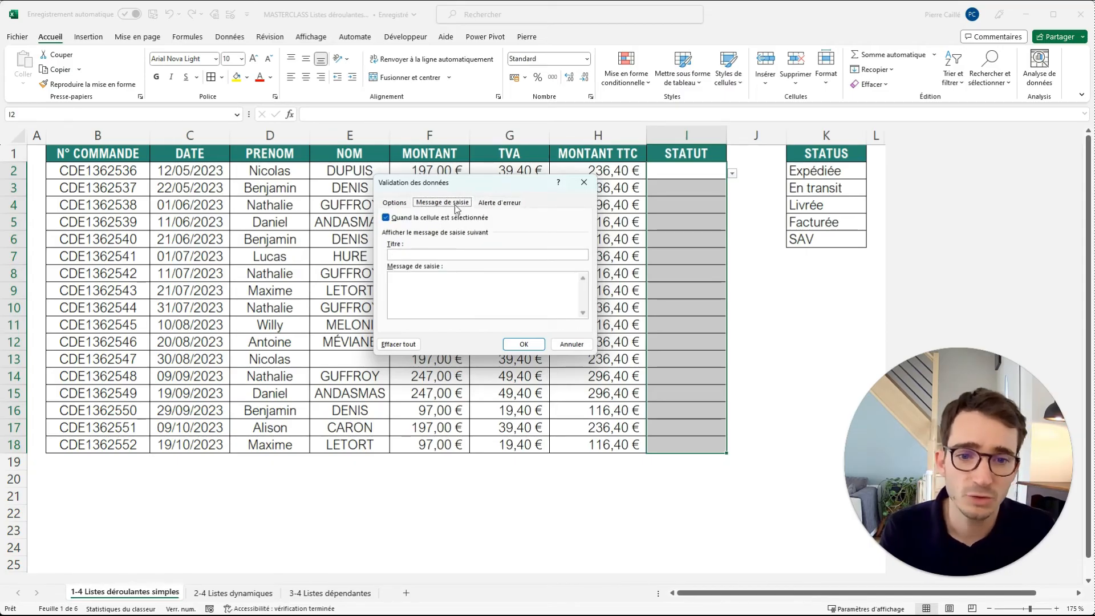
left_click(425, 257)
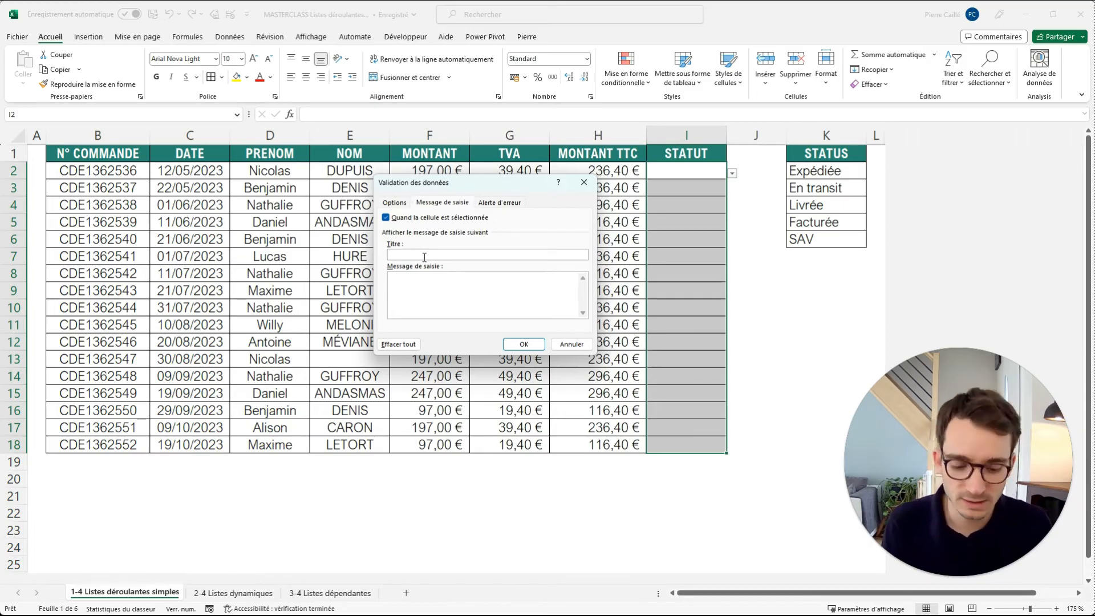
type("Tutoriel")
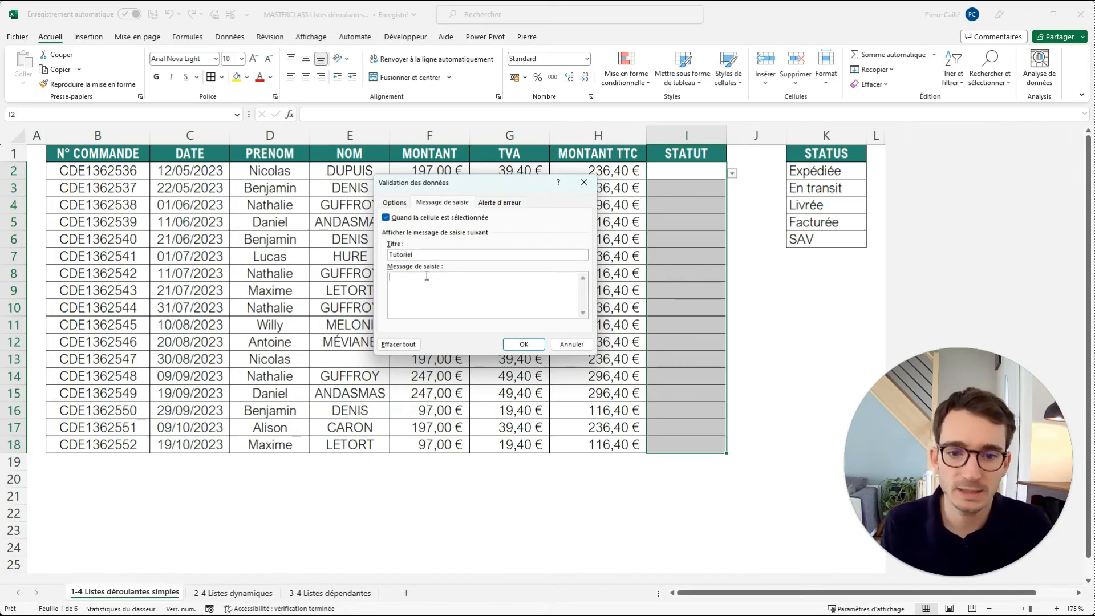
type("nnez")
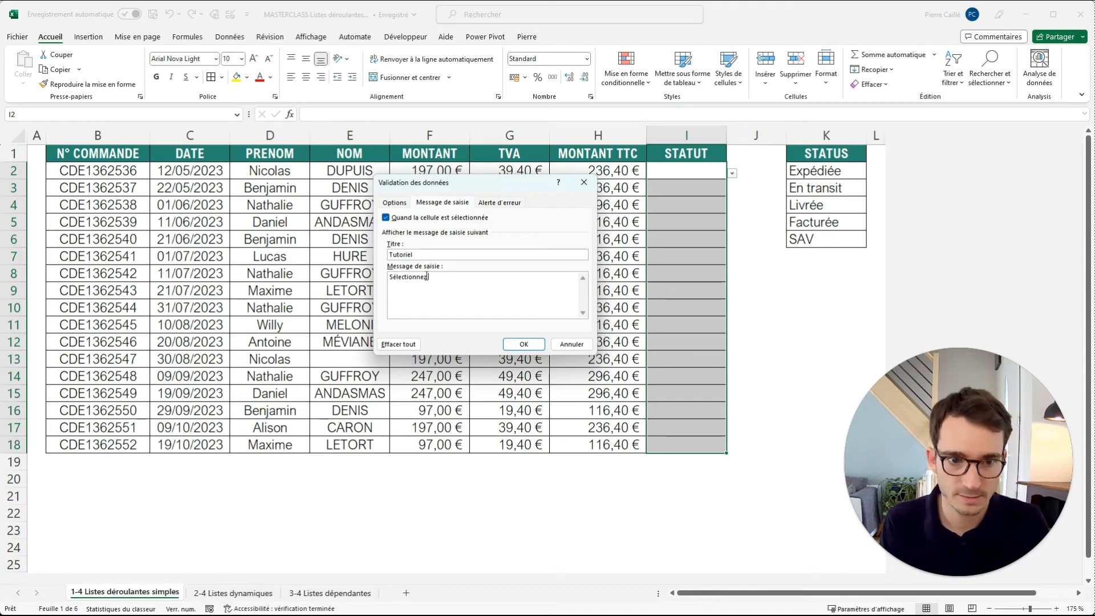
type(" le ")
type("statu ")
type("actuelle de la commande")
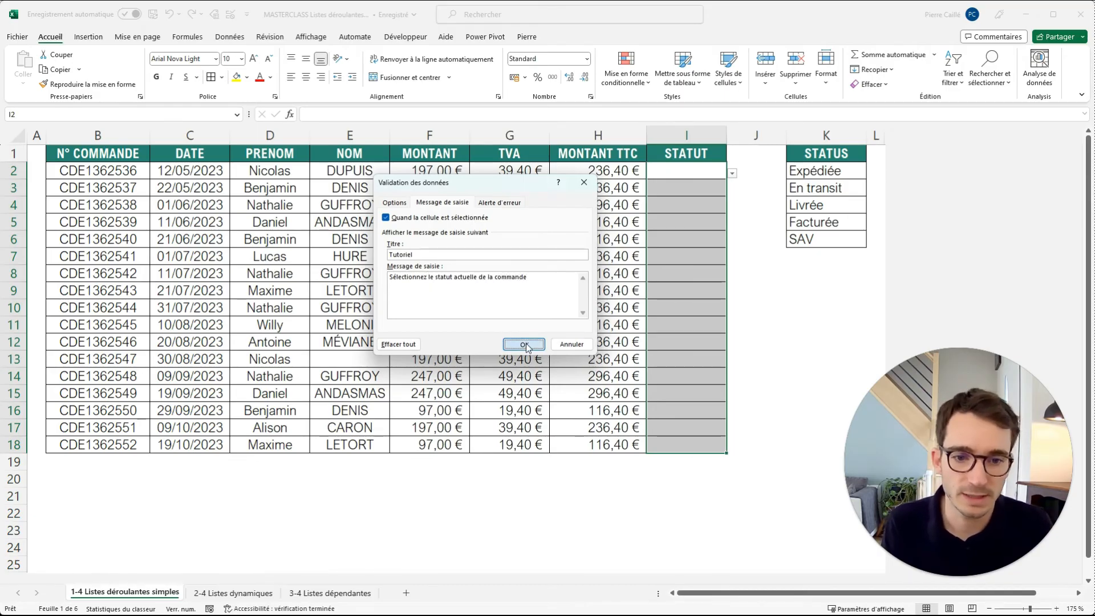
left_click(522, 344)
Select cell I7 in the STATUT column to check its input message and drop-down.
left_click(826, 290)
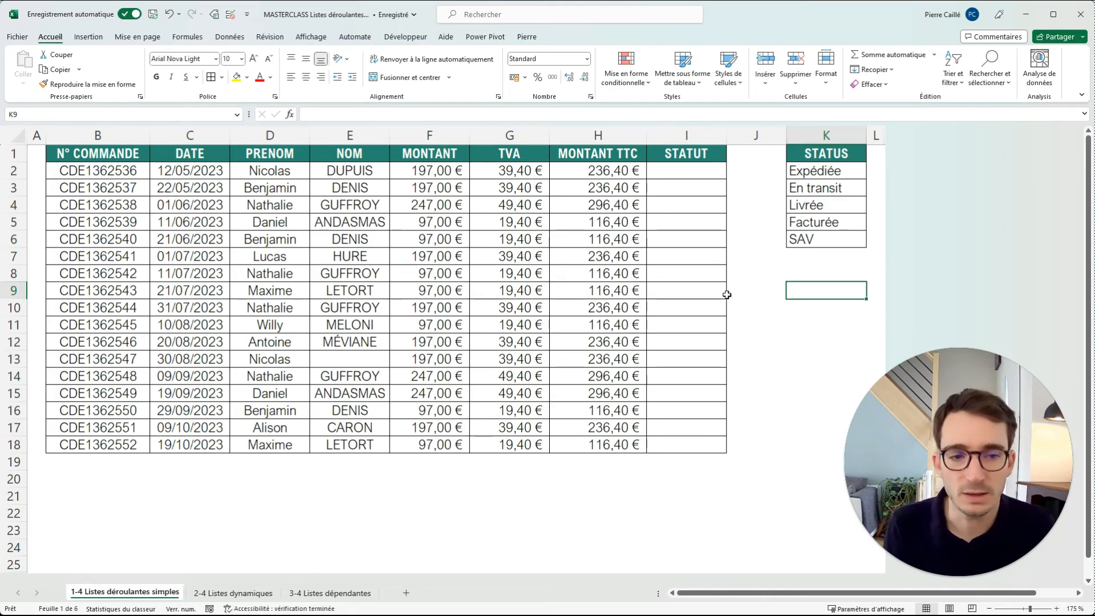
left_click(773, 294)
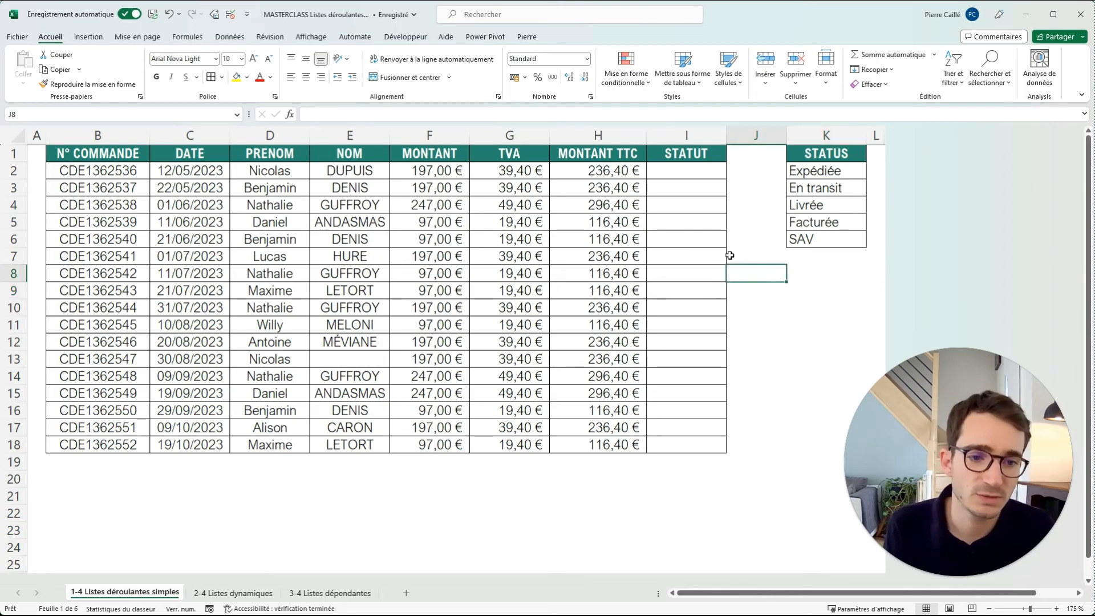
left_click(696, 256)
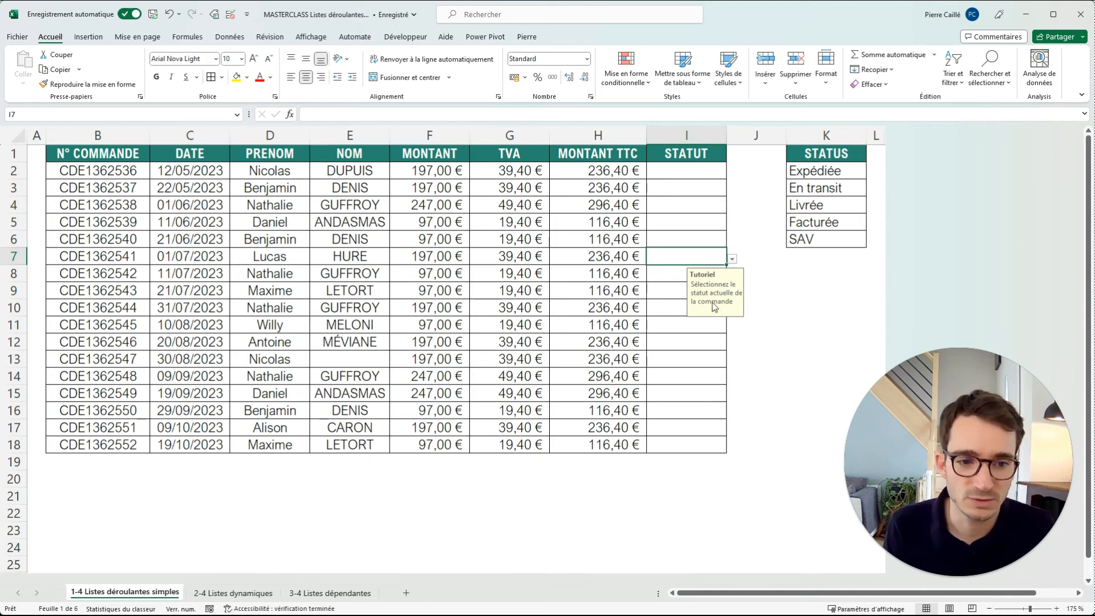
left_click(732, 259)
key("Escape")
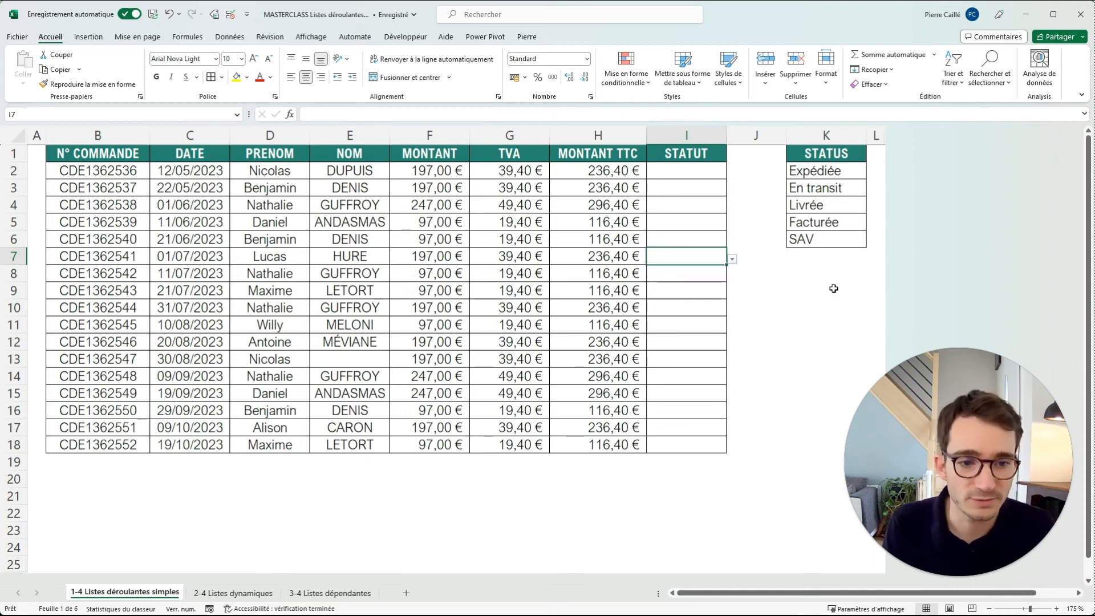
Clear the title and text of the input message in the validation of the STATUT cells I2:I18.
left_click_drag(693, 172, 686, 453)
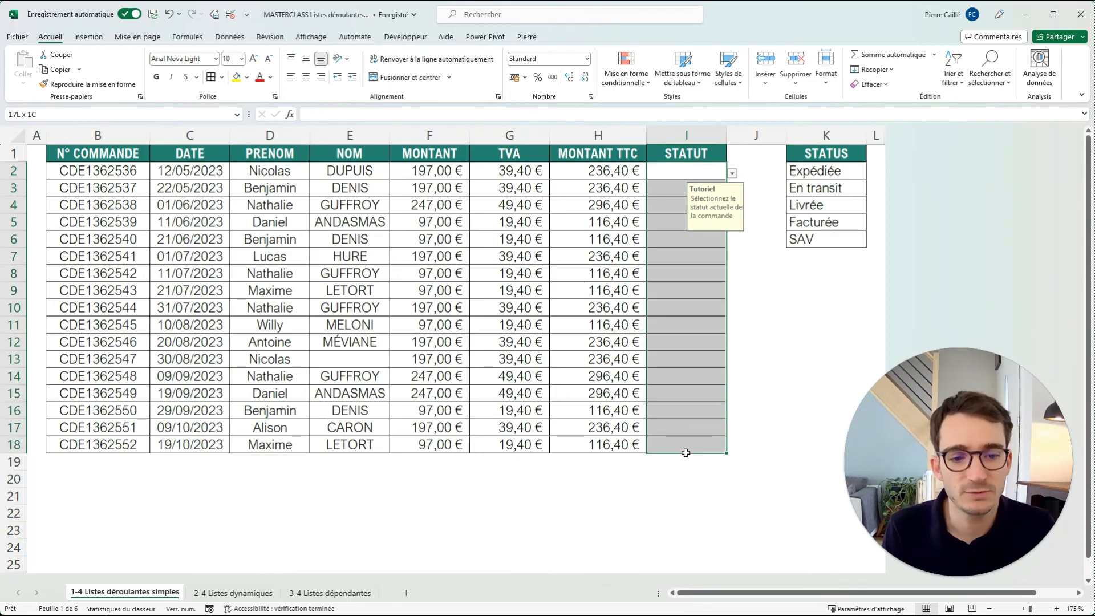
left_click(230, 15)
double_click(432, 255)
key("BackSpace")
left_click_drag(535, 285, 369, 273)
key("BackSpace")
Give the STATUT error alert the title ATTENTION and the message "Les données renseignées ne sont pas présente dans la liste.".
left_click(500, 203)
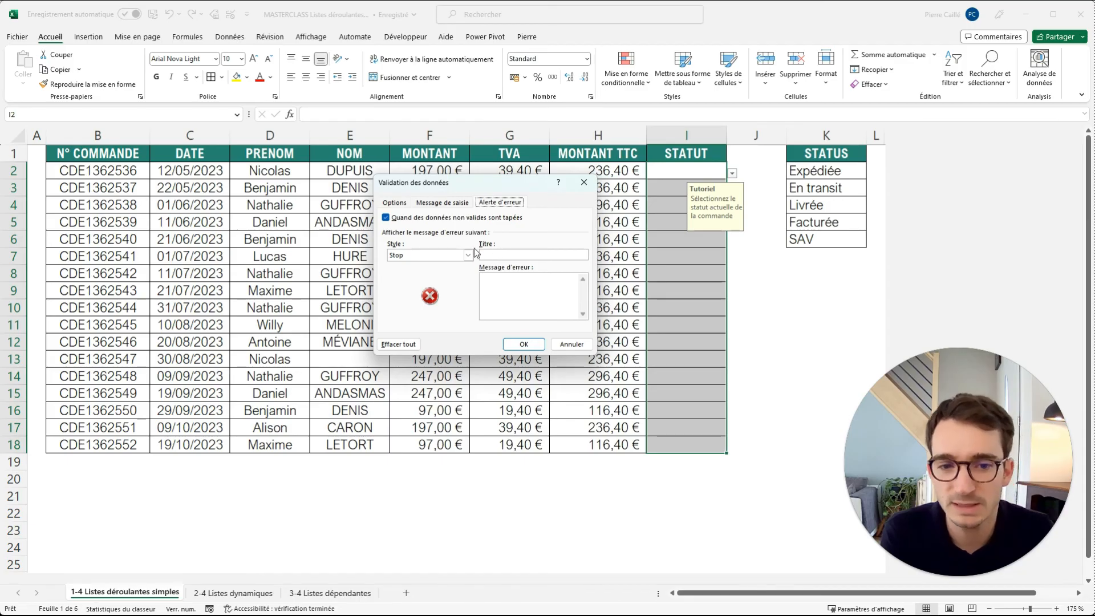
left_click(512, 254)
type("ATTENTI")
type("es do")
type("nnées rens")
type("eigne")
type("es ne sont pa")
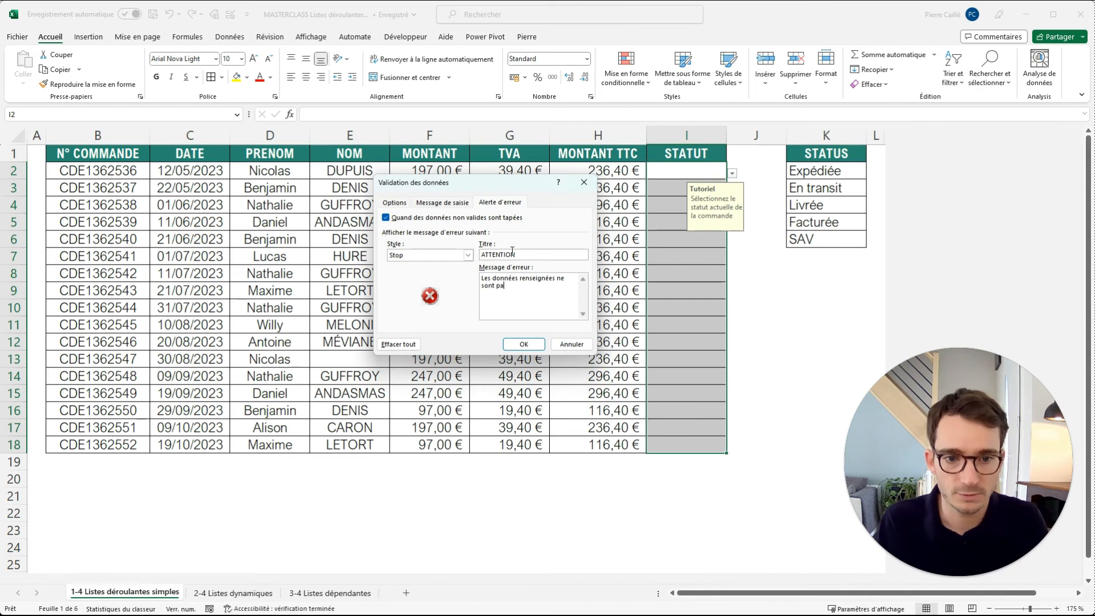
type("s co")
key("BackSpace")
key("BackSpace")
type("présente dans la liste.")
Keep Stop as the error alert style and apply the validation settings to the STATUT cells.
left_click(411, 255)
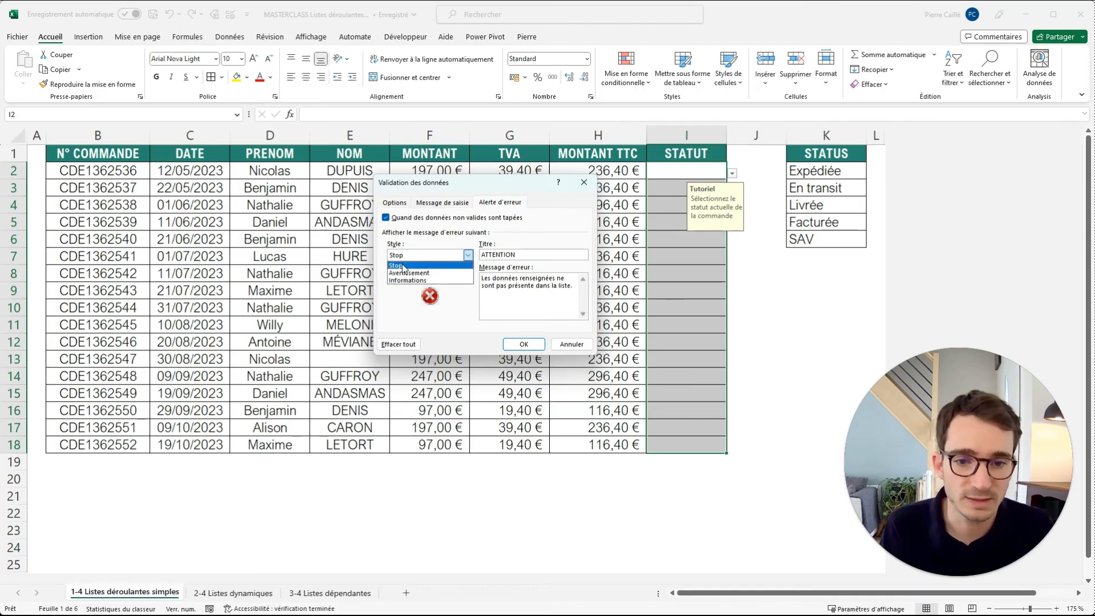
left_click(403, 265)
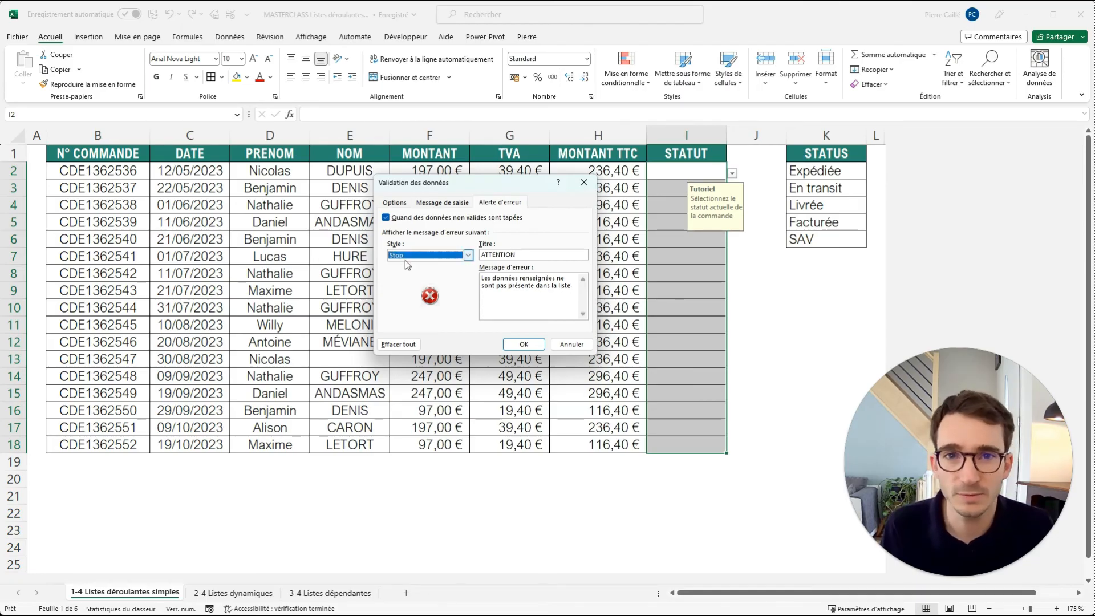
left_click(523, 344)
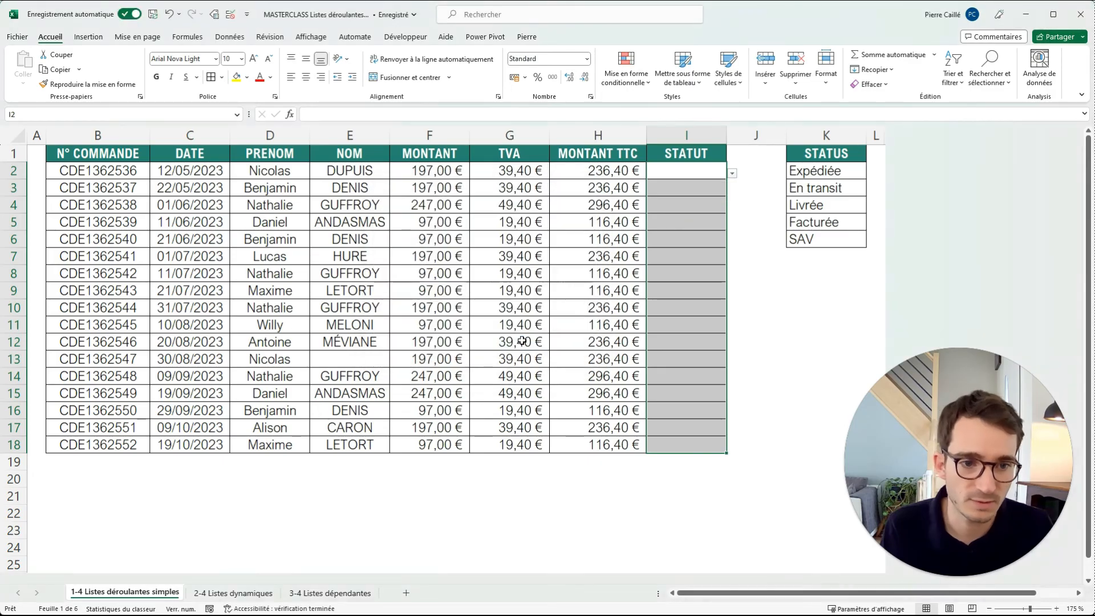
Choose Facturée from the drop-down in STATUT cell I3.
left_click(770, 271)
left_click(710, 186)
left_click(732, 193)
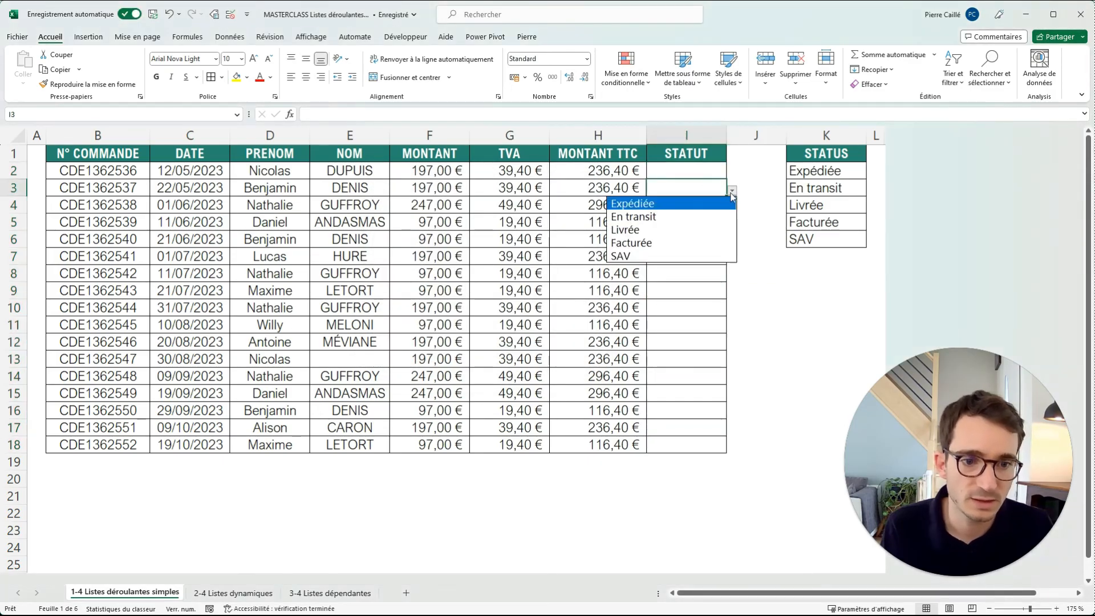
left_click(631, 242)
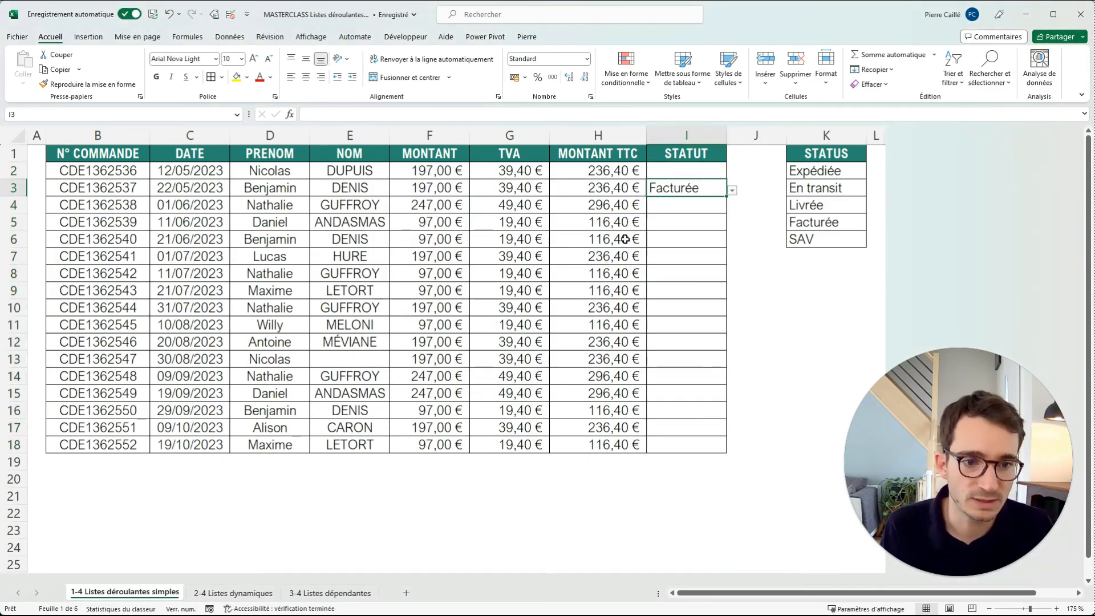
Test the Stop alert by entering test in I4, and retry the entry with Livrée.
left_click(698, 208)
type("test")
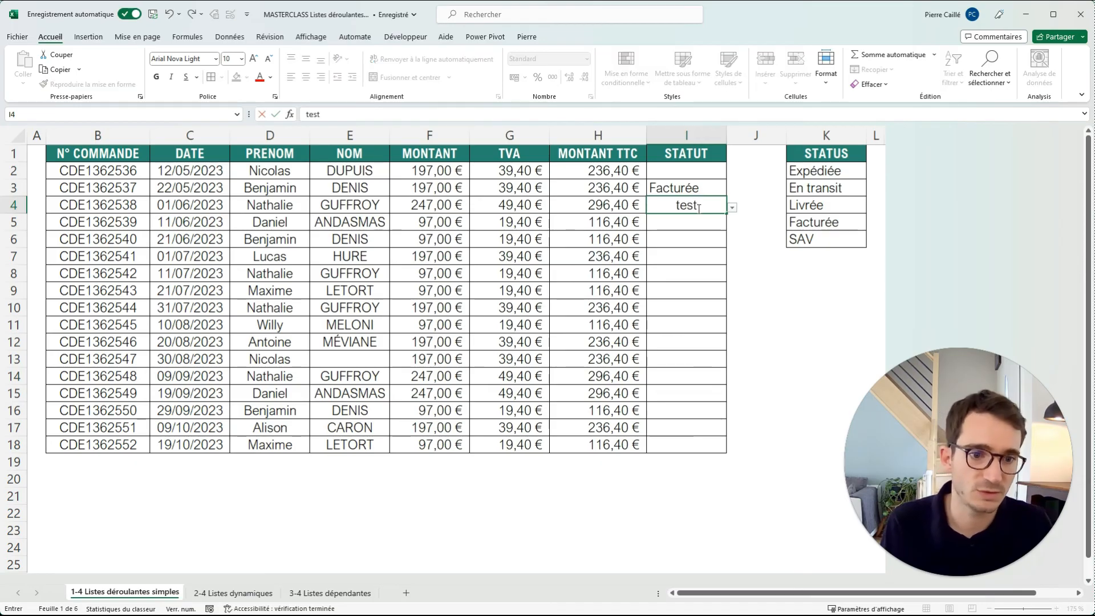
key("Return")
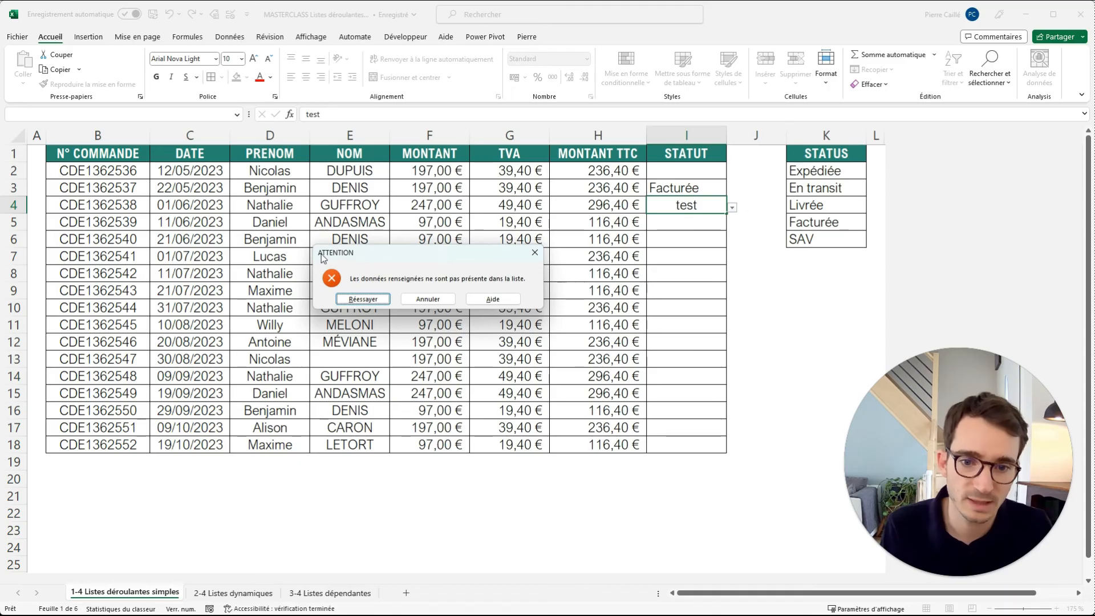
left_click(366, 298)
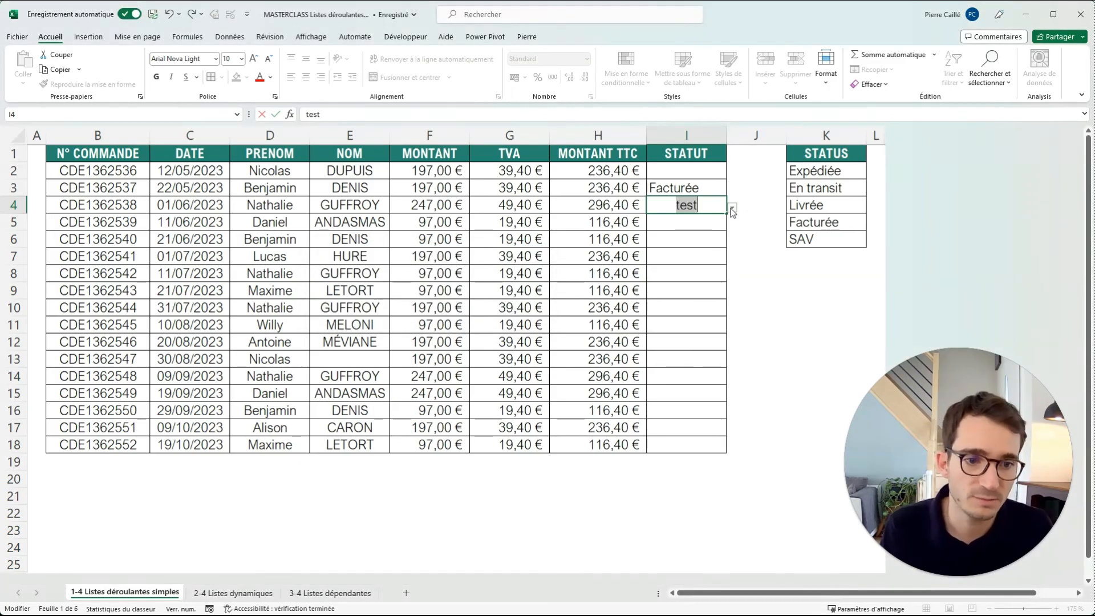
type("Livrée")
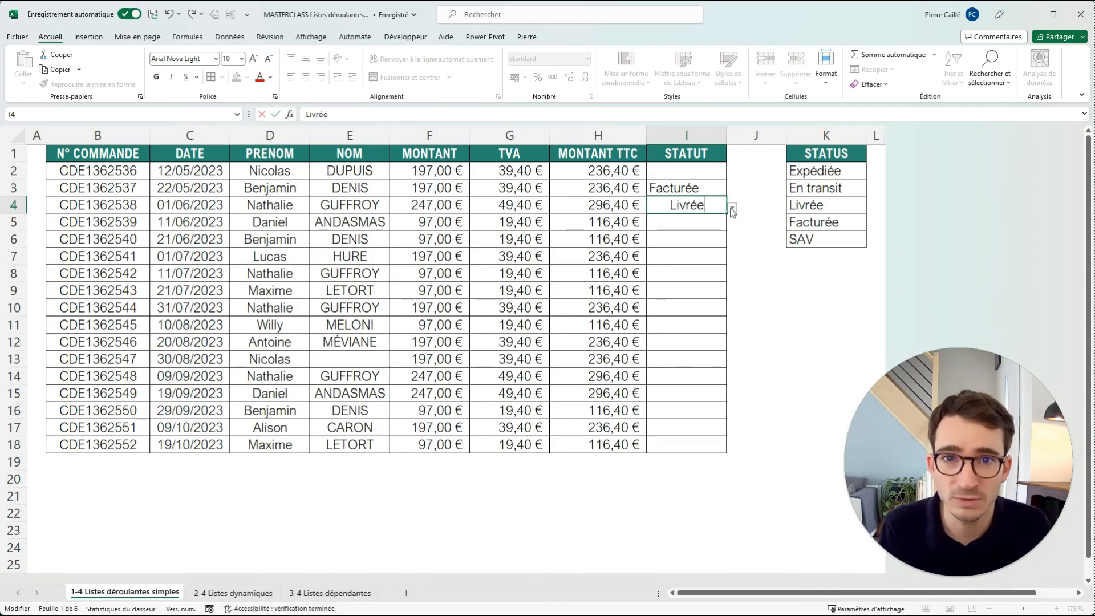
key("Return")
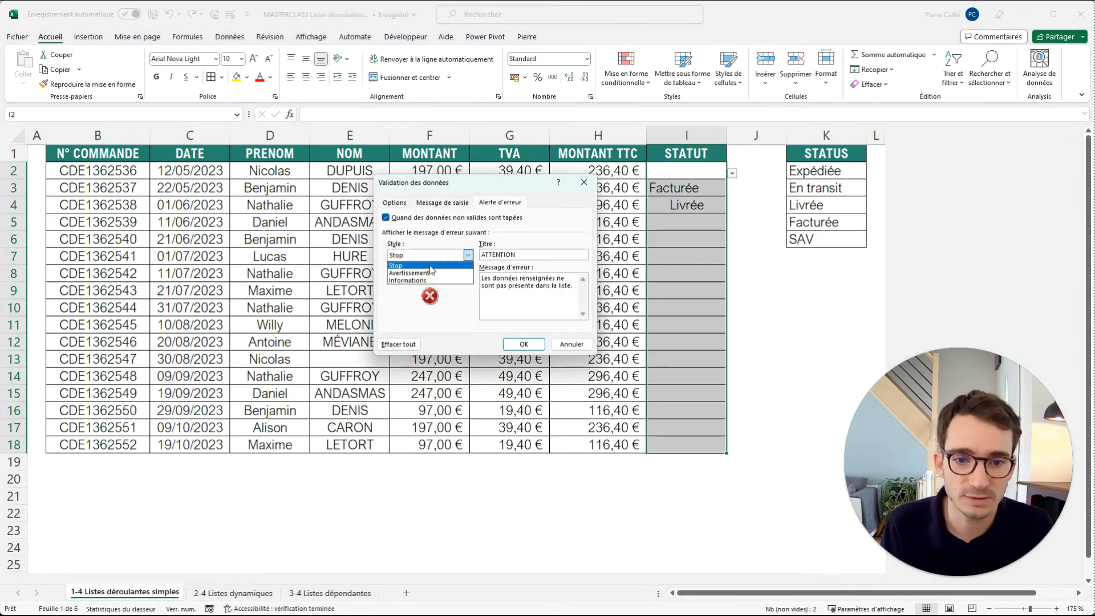
Change the error alert style of the STATUT cells I2:I18 to Avertissement.
left_click(421, 274)
left_click(523, 344)
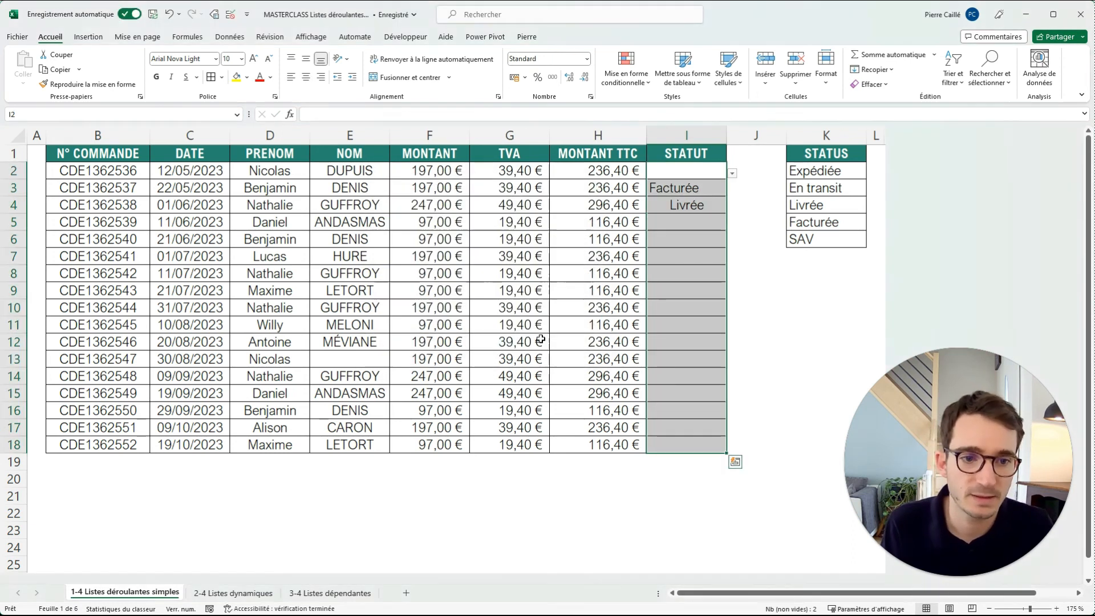
Test the Avertissement alert by entering test in STATUT cell I6 and accepting it, and clear the cell.
left_click(703, 243)
type("test")
key("Return")
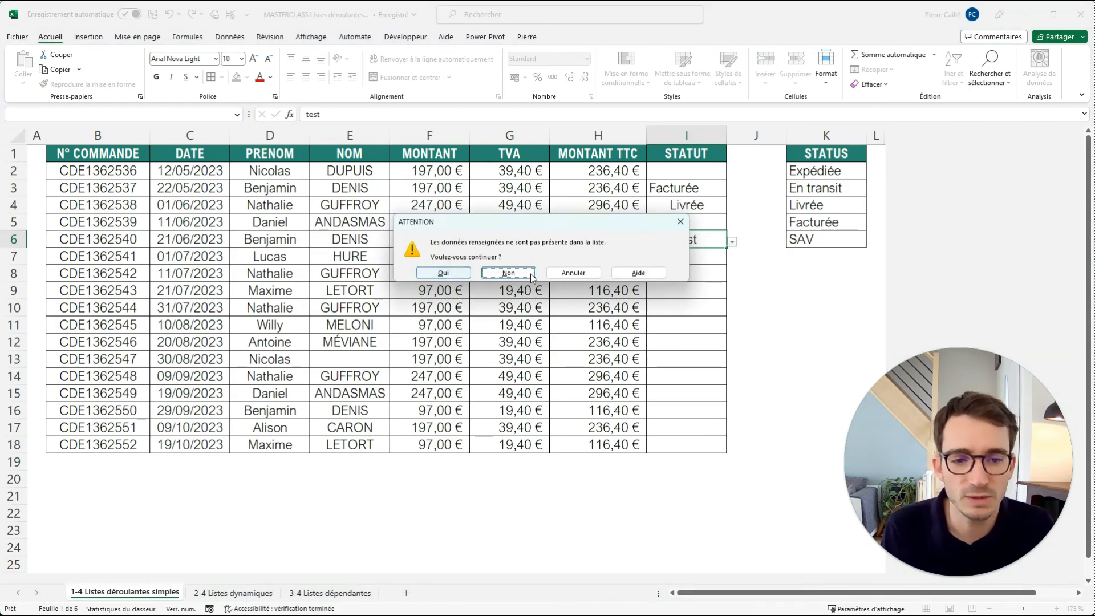
left_click(443, 273)
left_click(688, 242)
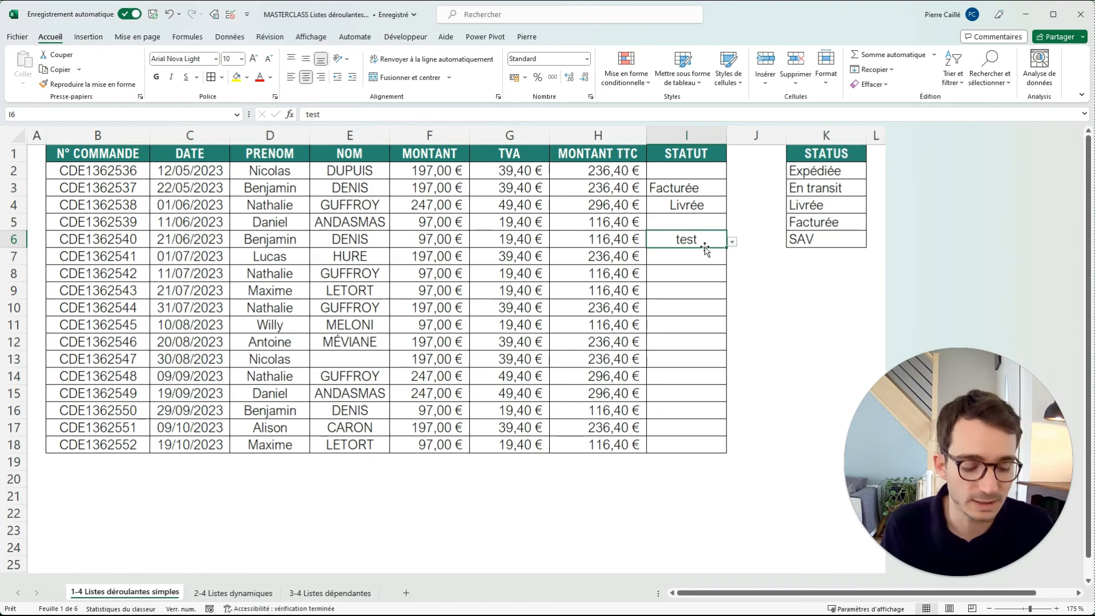
key("Delete")
Change the error alert style of the STATUT cells I2:I18 to Informations.
left_click_drag(686, 171, 682, 442)
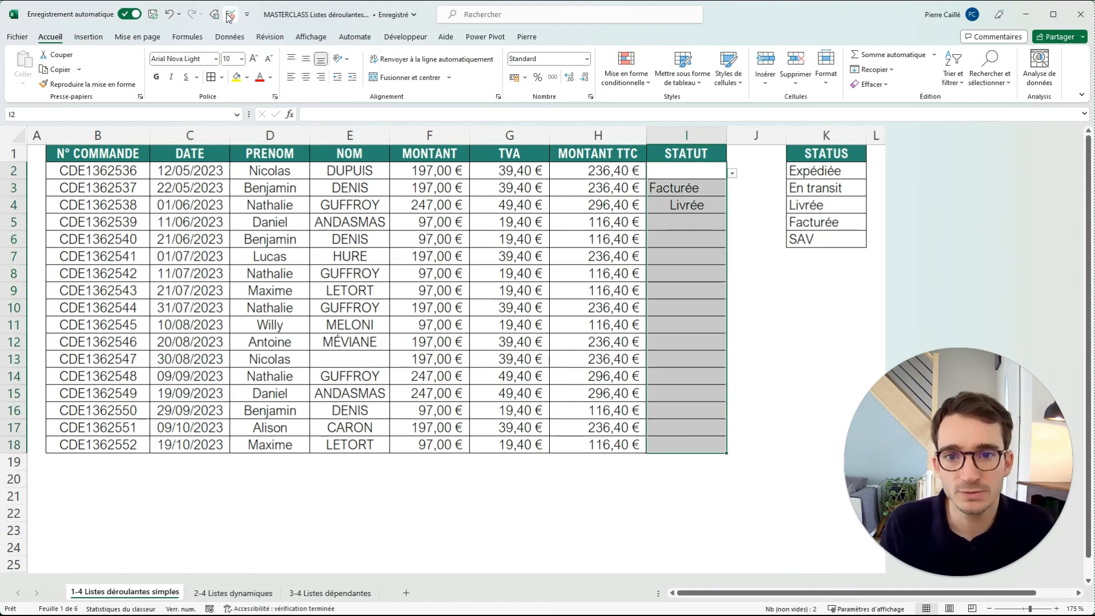
left_click(229, 16)
left_click(467, 255)
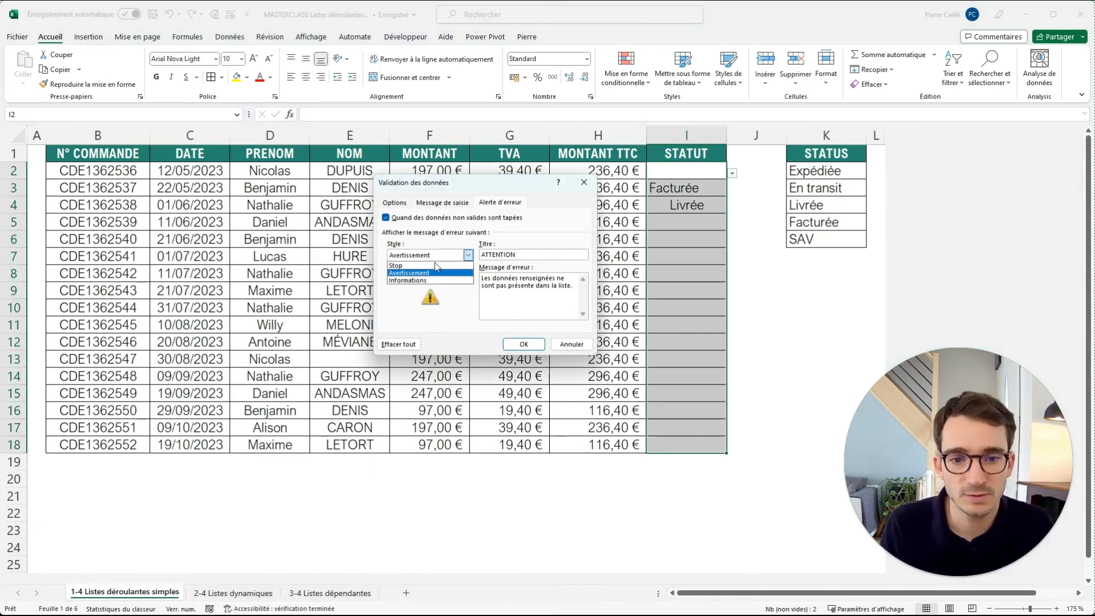
left_click(407, 280)
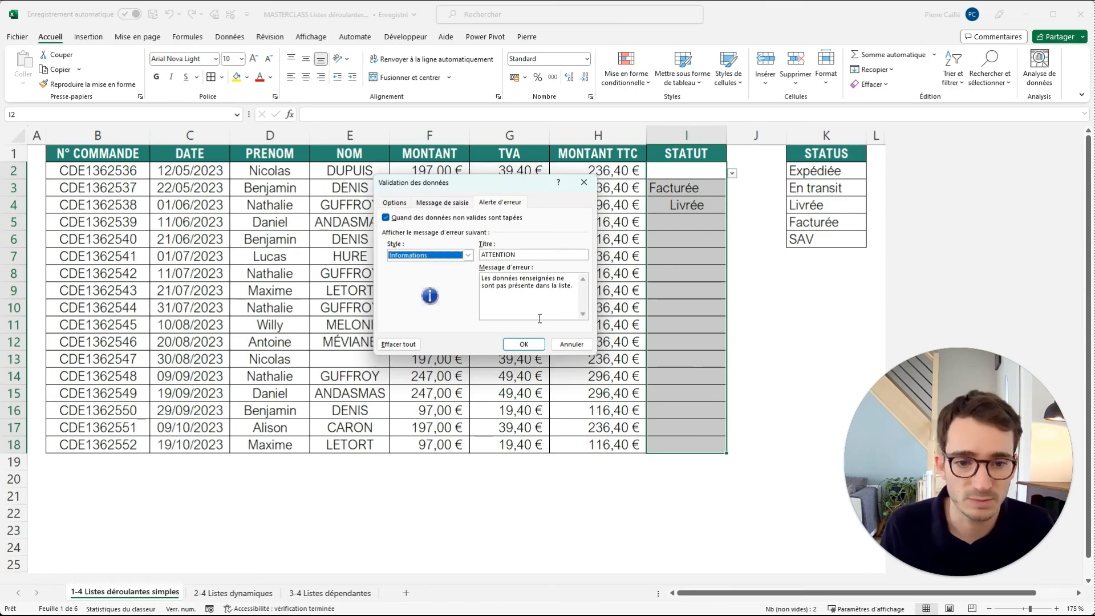
left_click(524, 344)
Test the Informations alert by entering test in STATUT cell I7 and accepting it, and clear the cell.
left_click(687, 261)
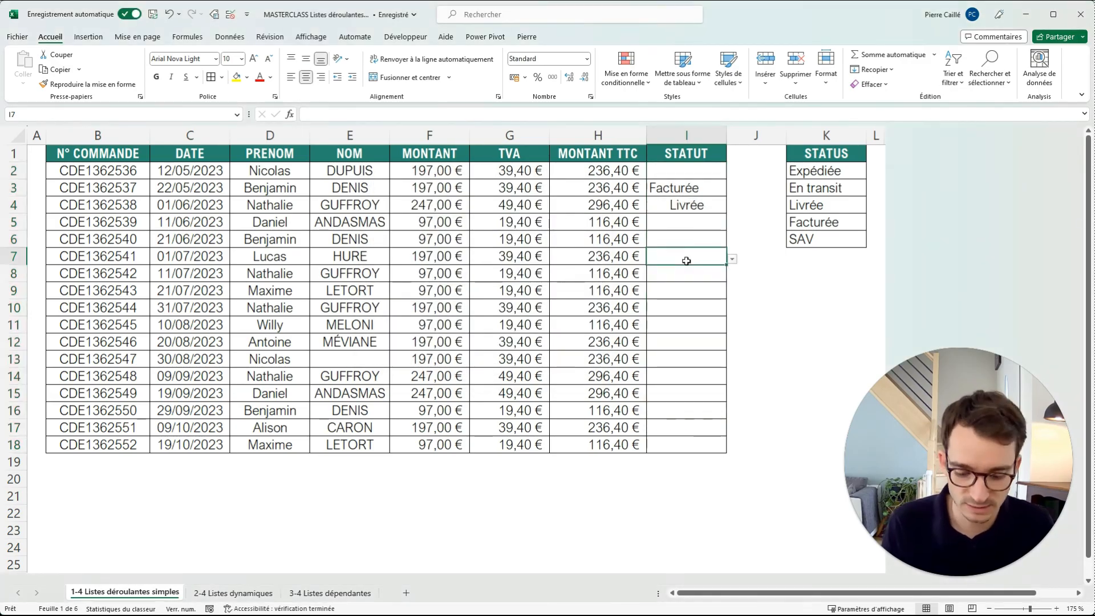
type("test")
key("Return")
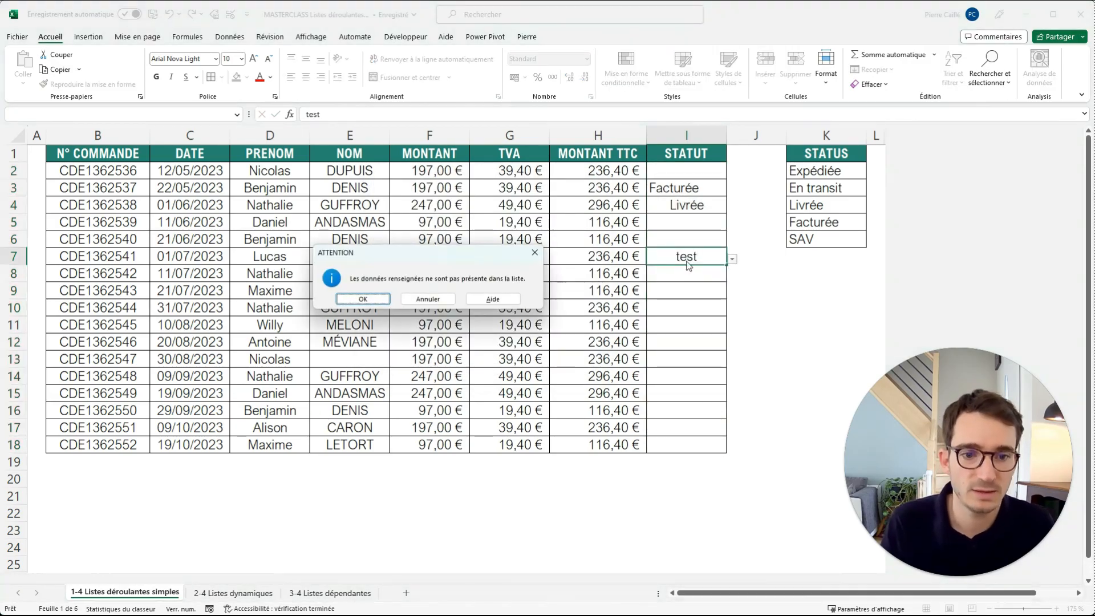
left_click(363, 298)
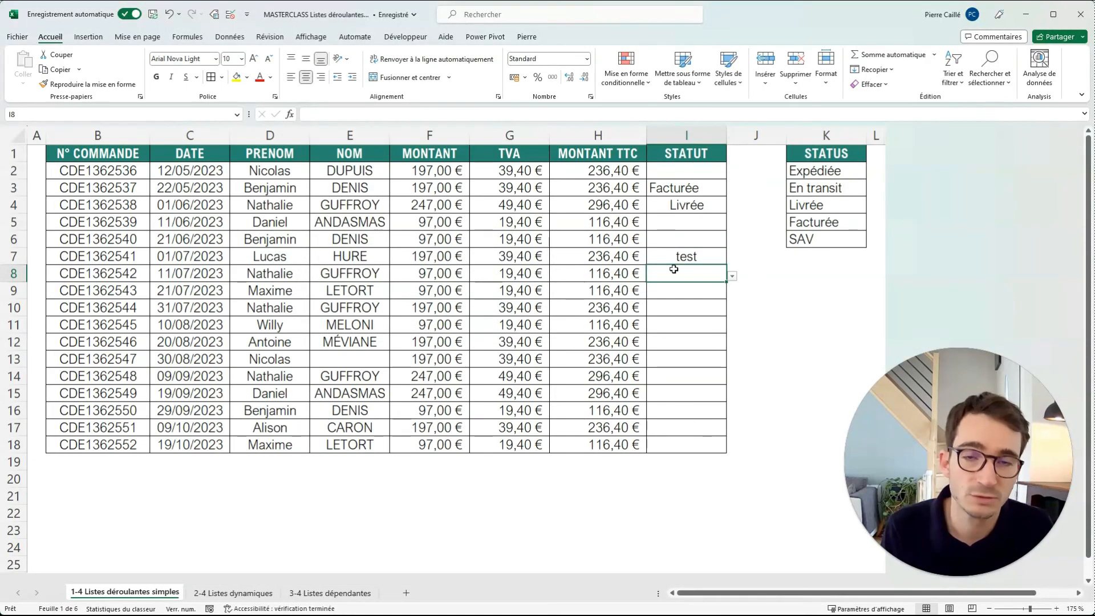
left_click(691, 252)
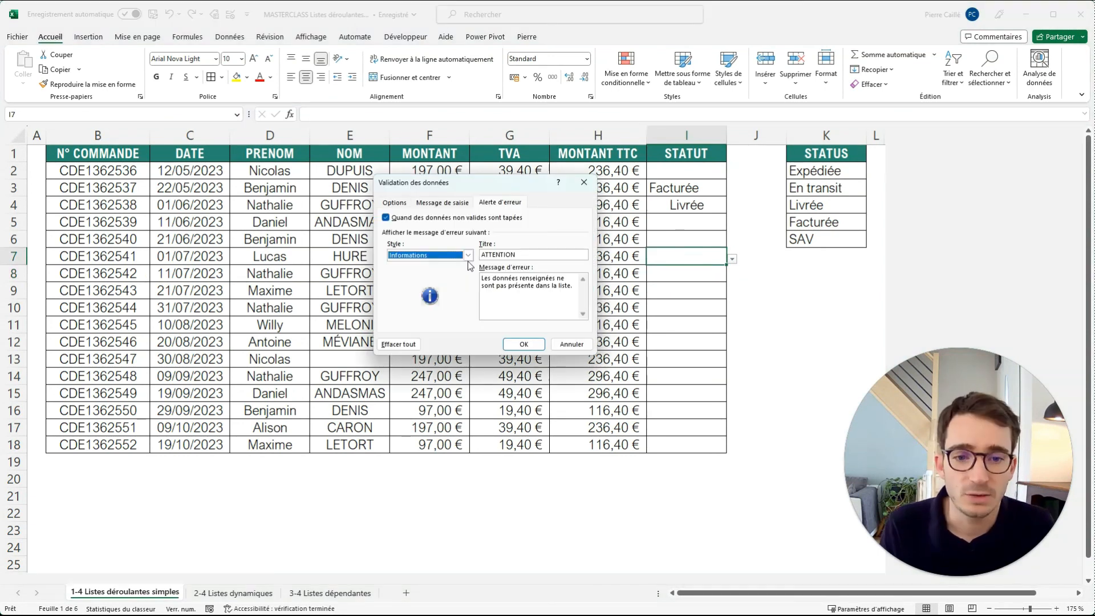
Compare the Stop, Informations and Avertissement error alert styles in the data validation settings of I7.
left_click(434, 255)
left_click(420, 263)
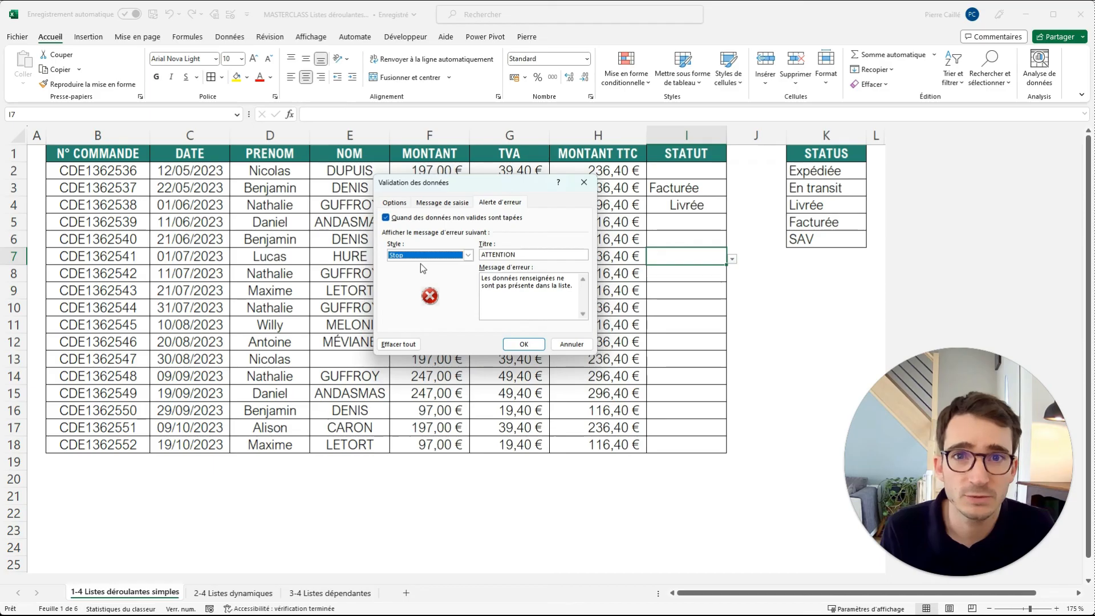
left_click(463, 255)
left_click(395, 278)
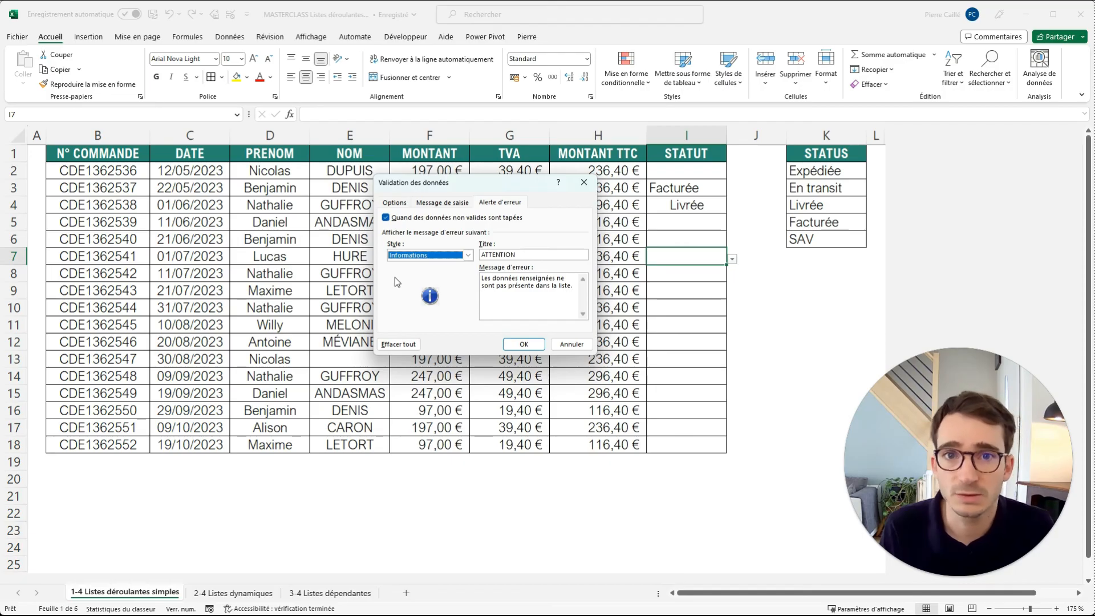
left_click(468, 255)
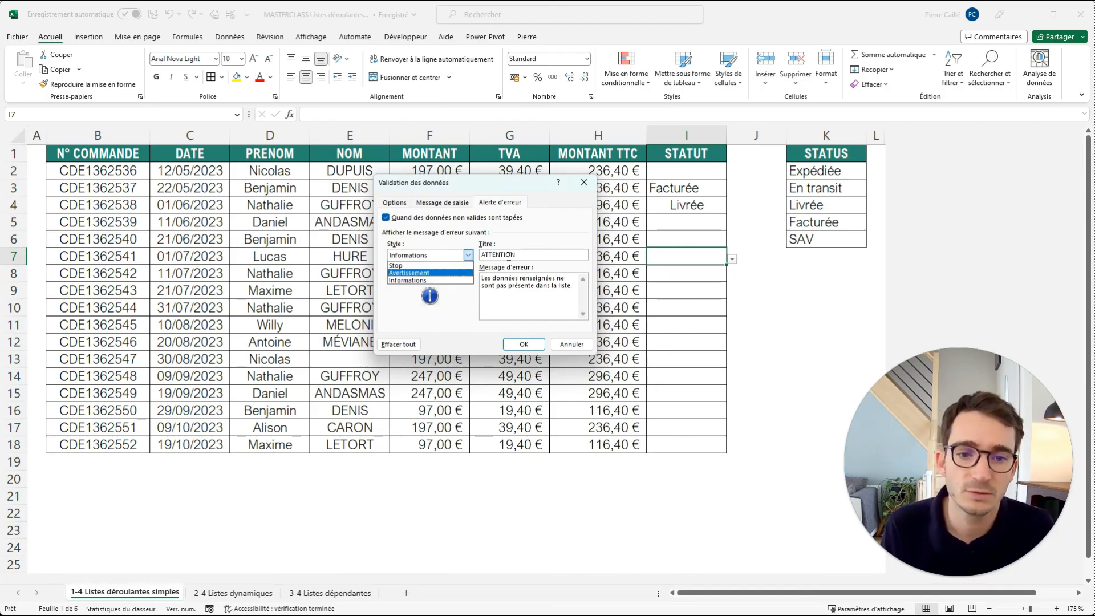
left_click(449, 273)
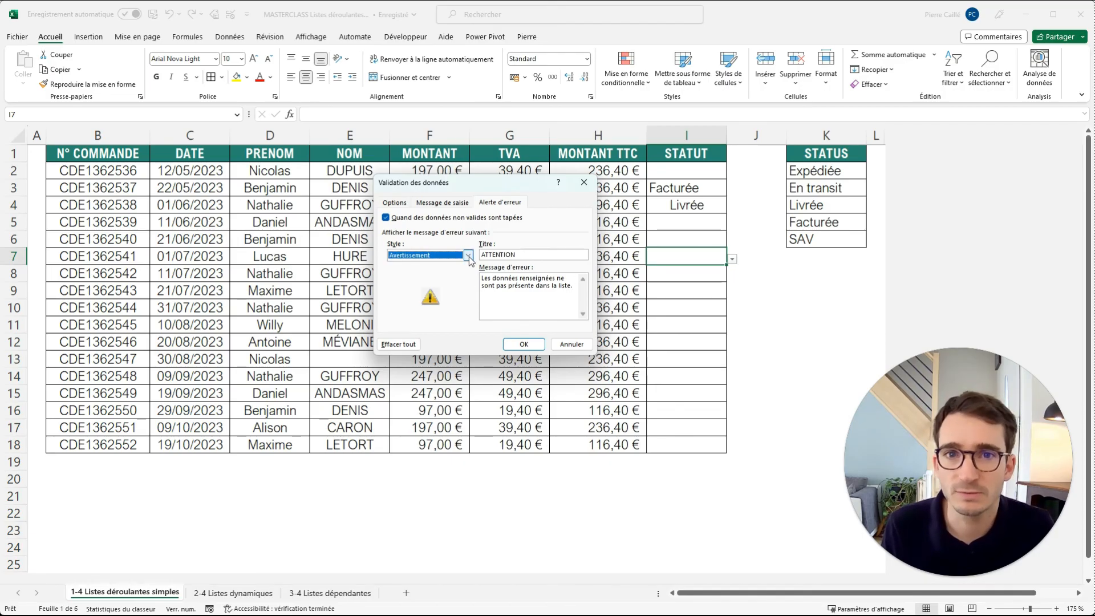